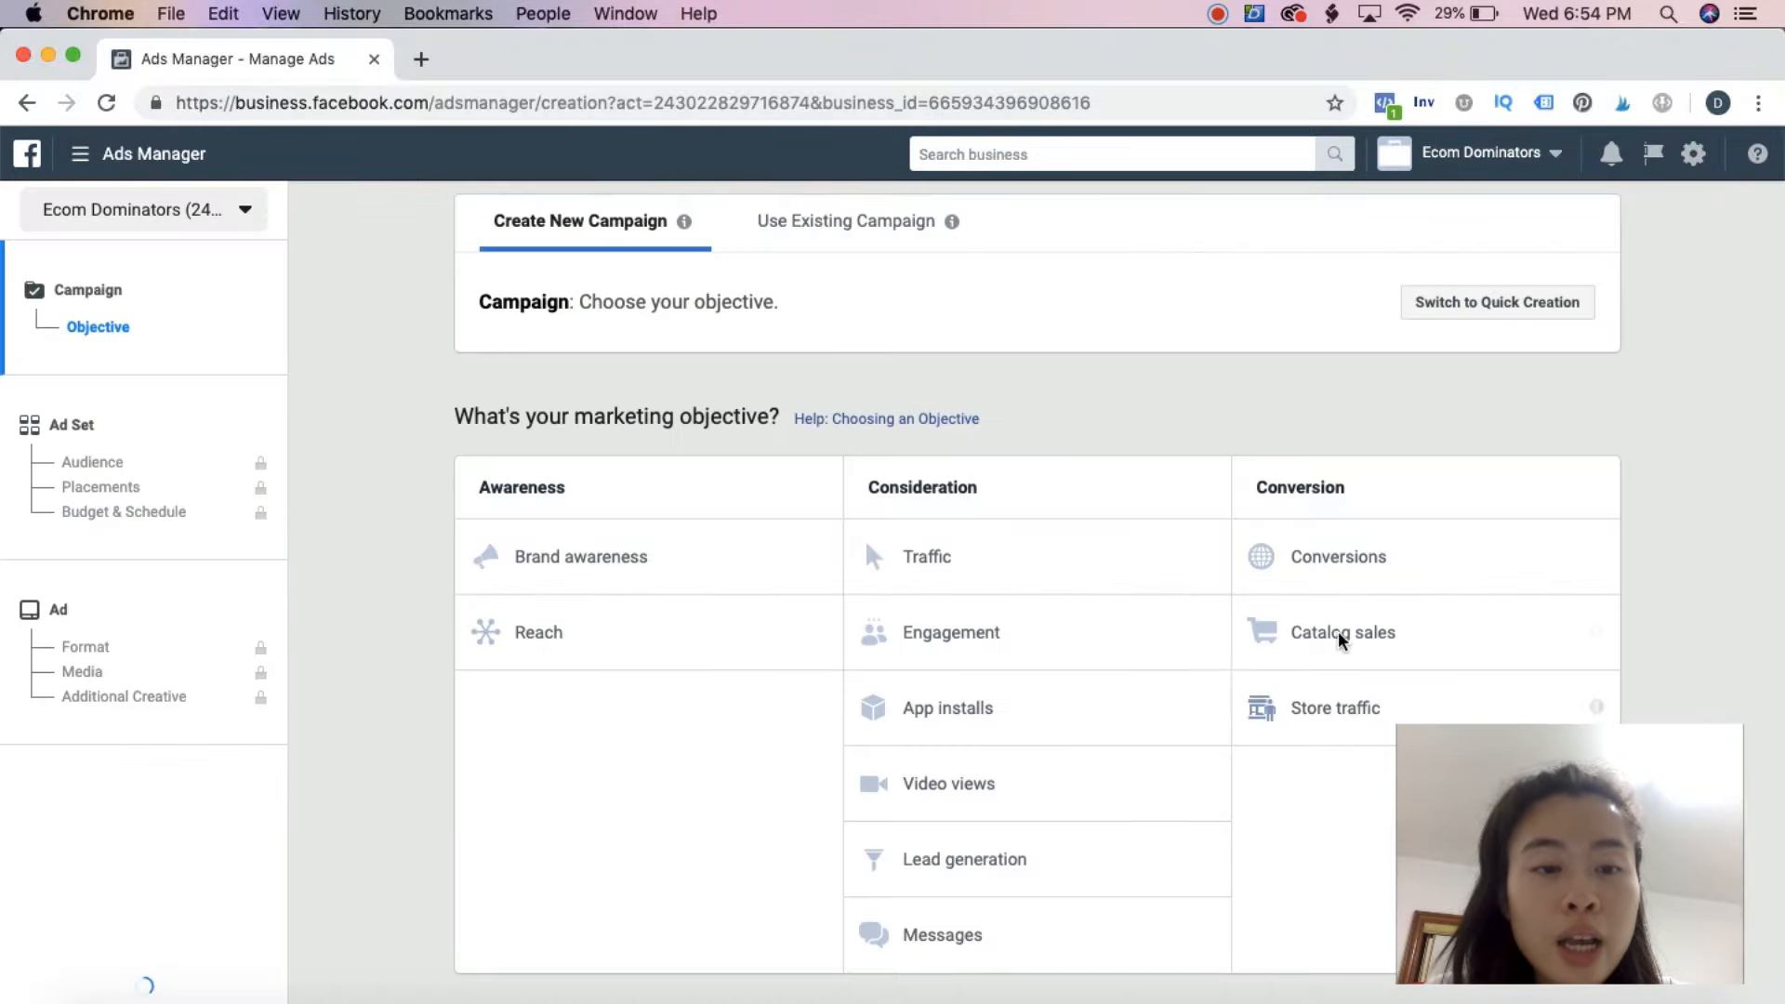
Choose Conversions as the marketing objective and name the campaign "CBO testing"
{"action": "left_click", "coordinate": [1321, 560]}
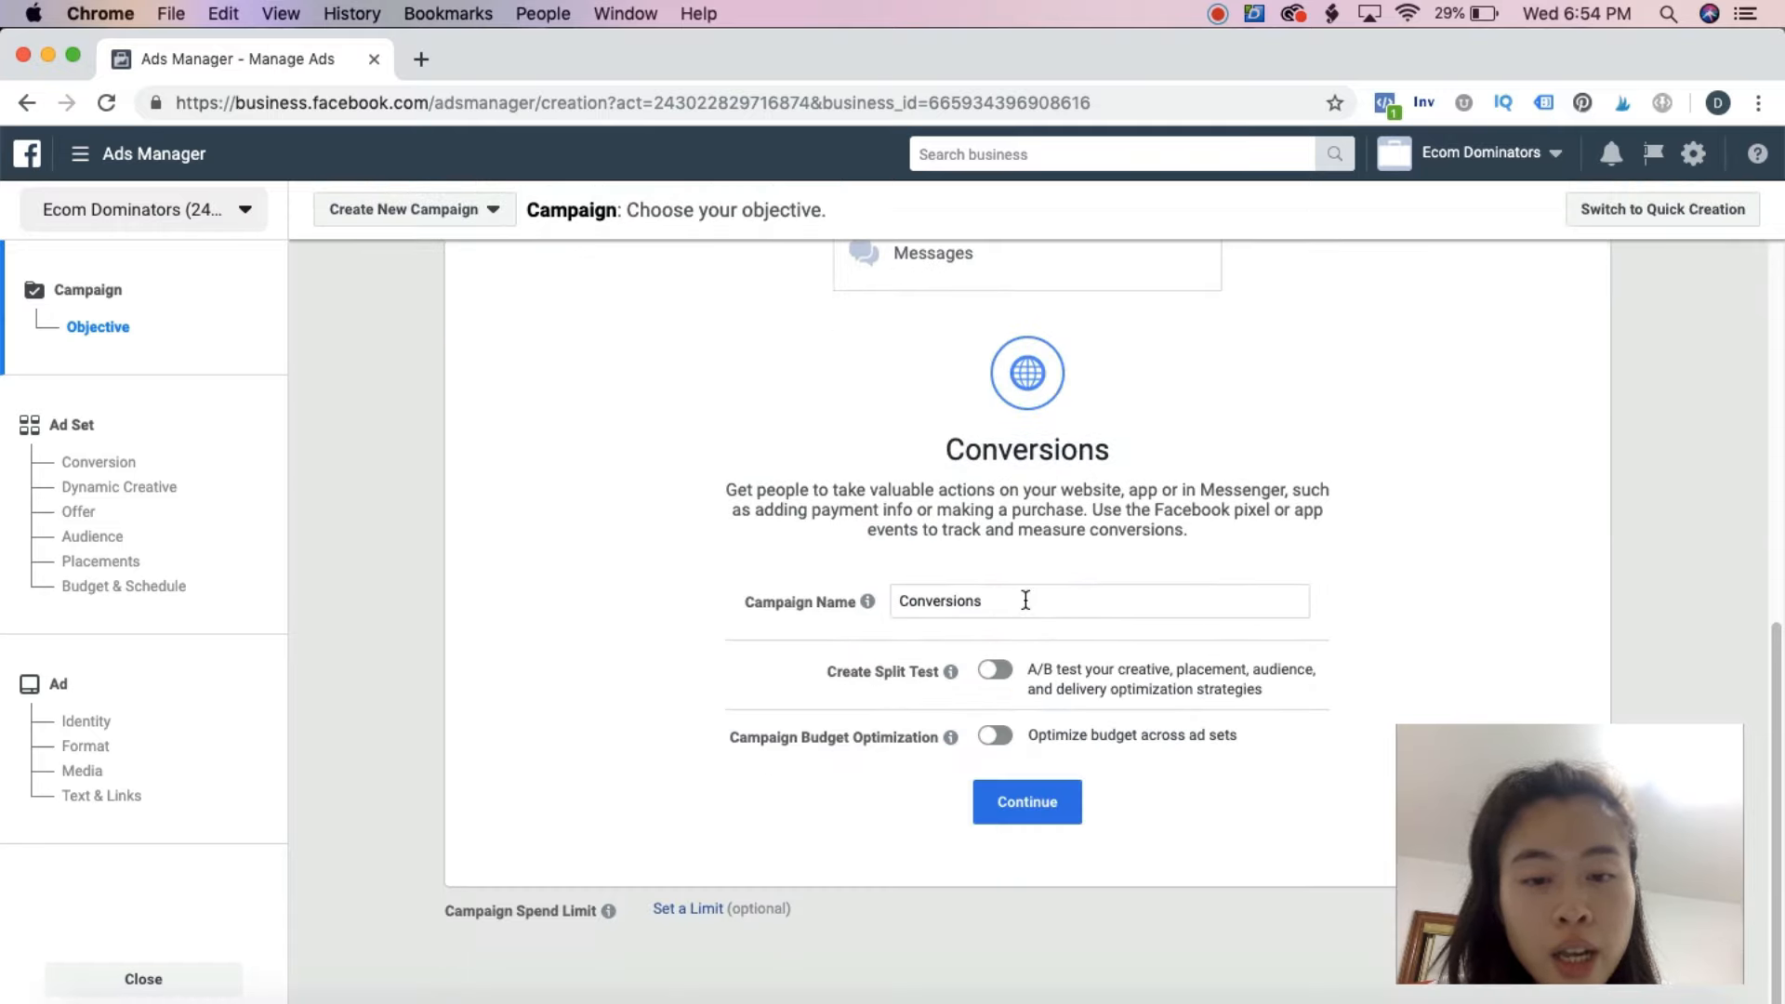
{"action": "double_click", "coordinate": [1026, 598]}
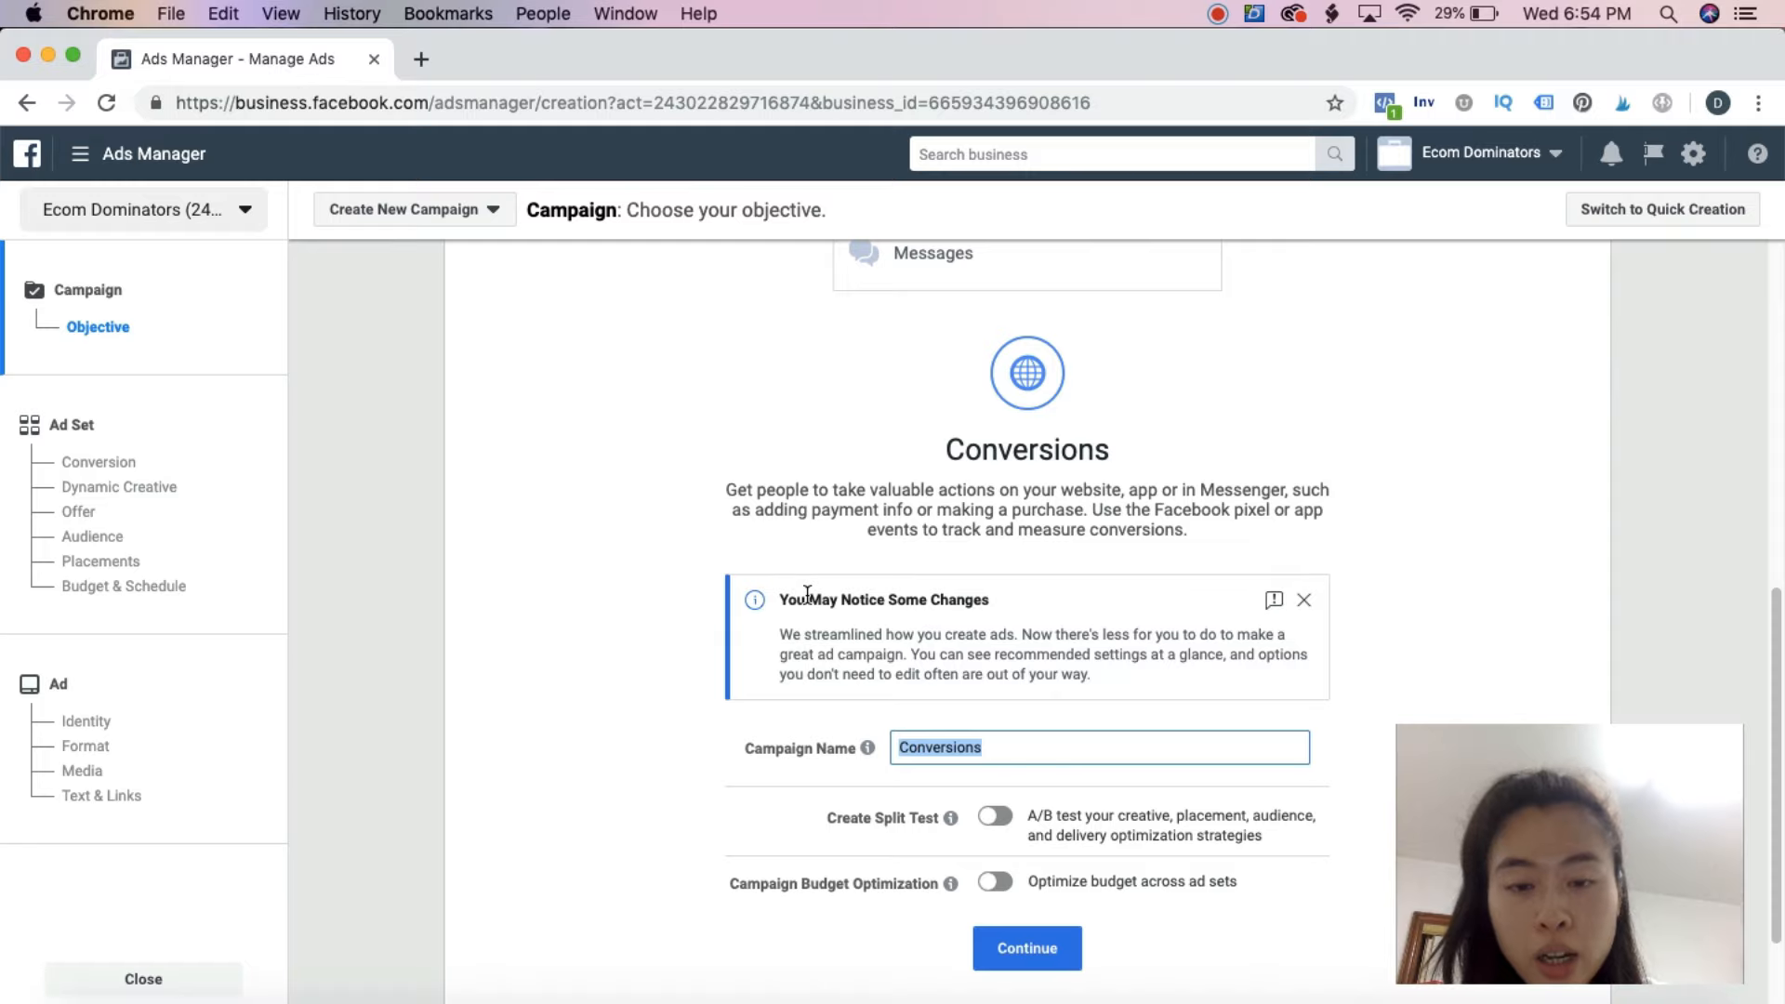
{"action": "type", "text": "CBO testing"}
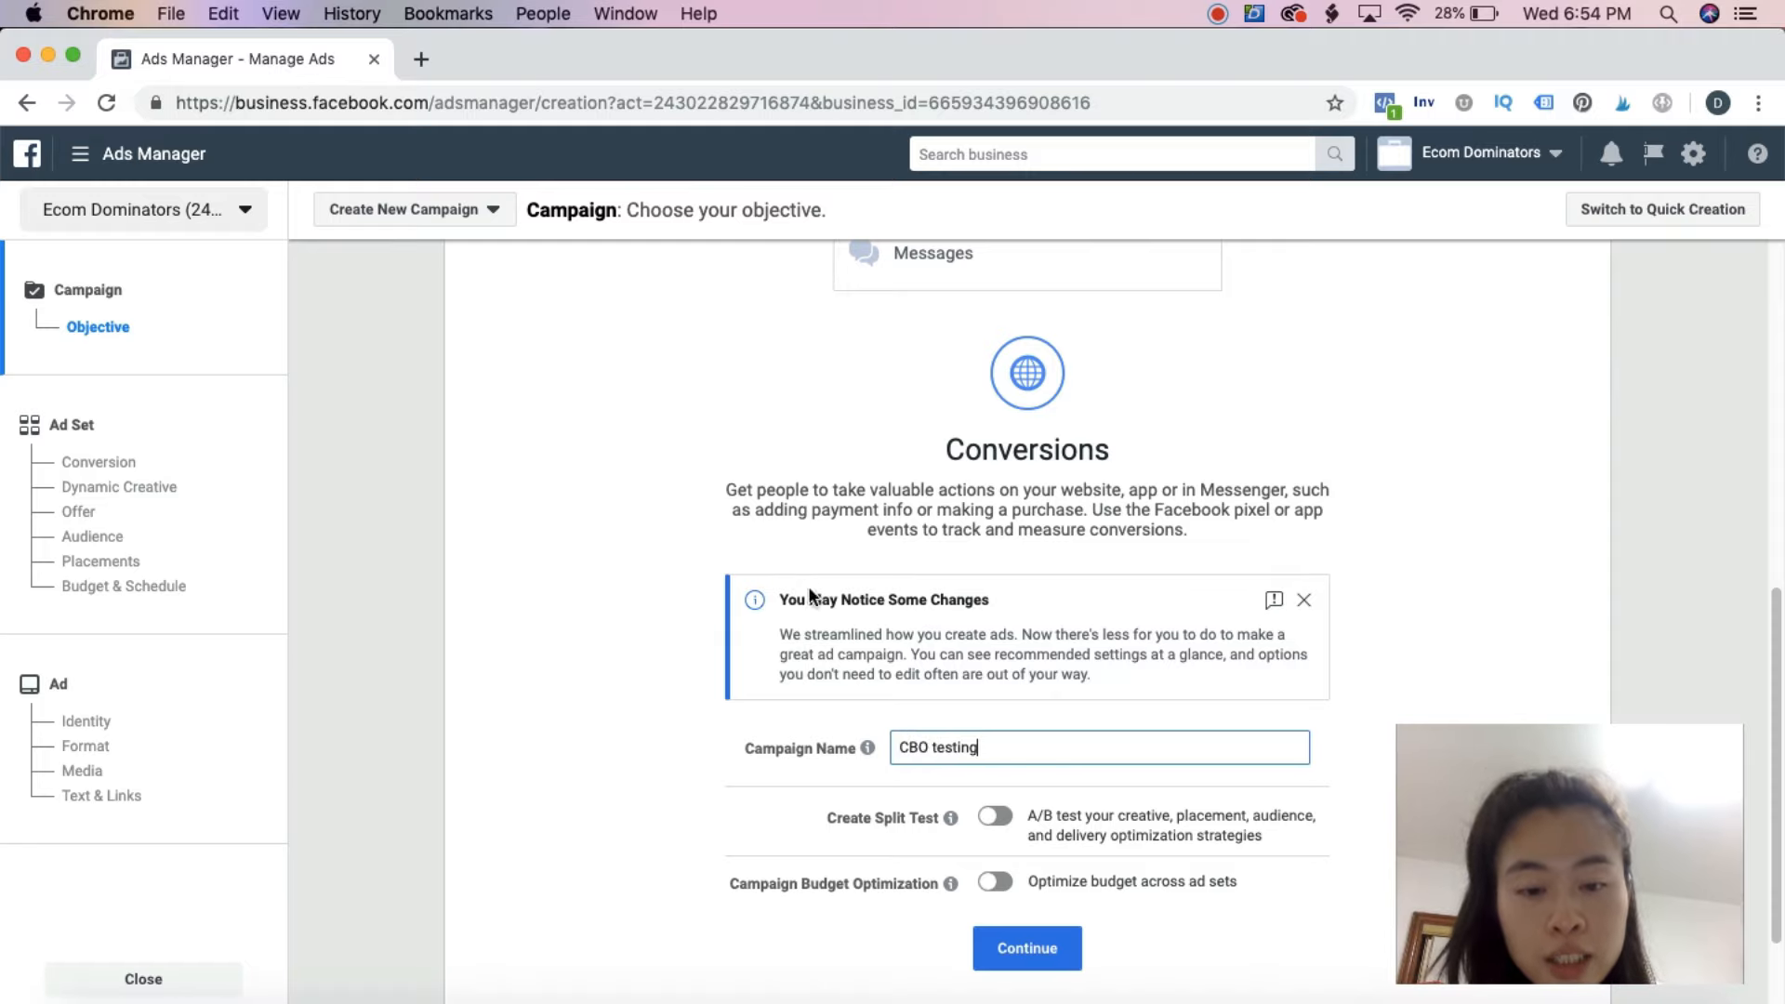
Turn on campaign budget optimization with a daily budget of $50 and continue to the ad set
{"action": "scroll", "coordinate": [952, 605], "scroll_direction": "down", "scroll_amount": 3}
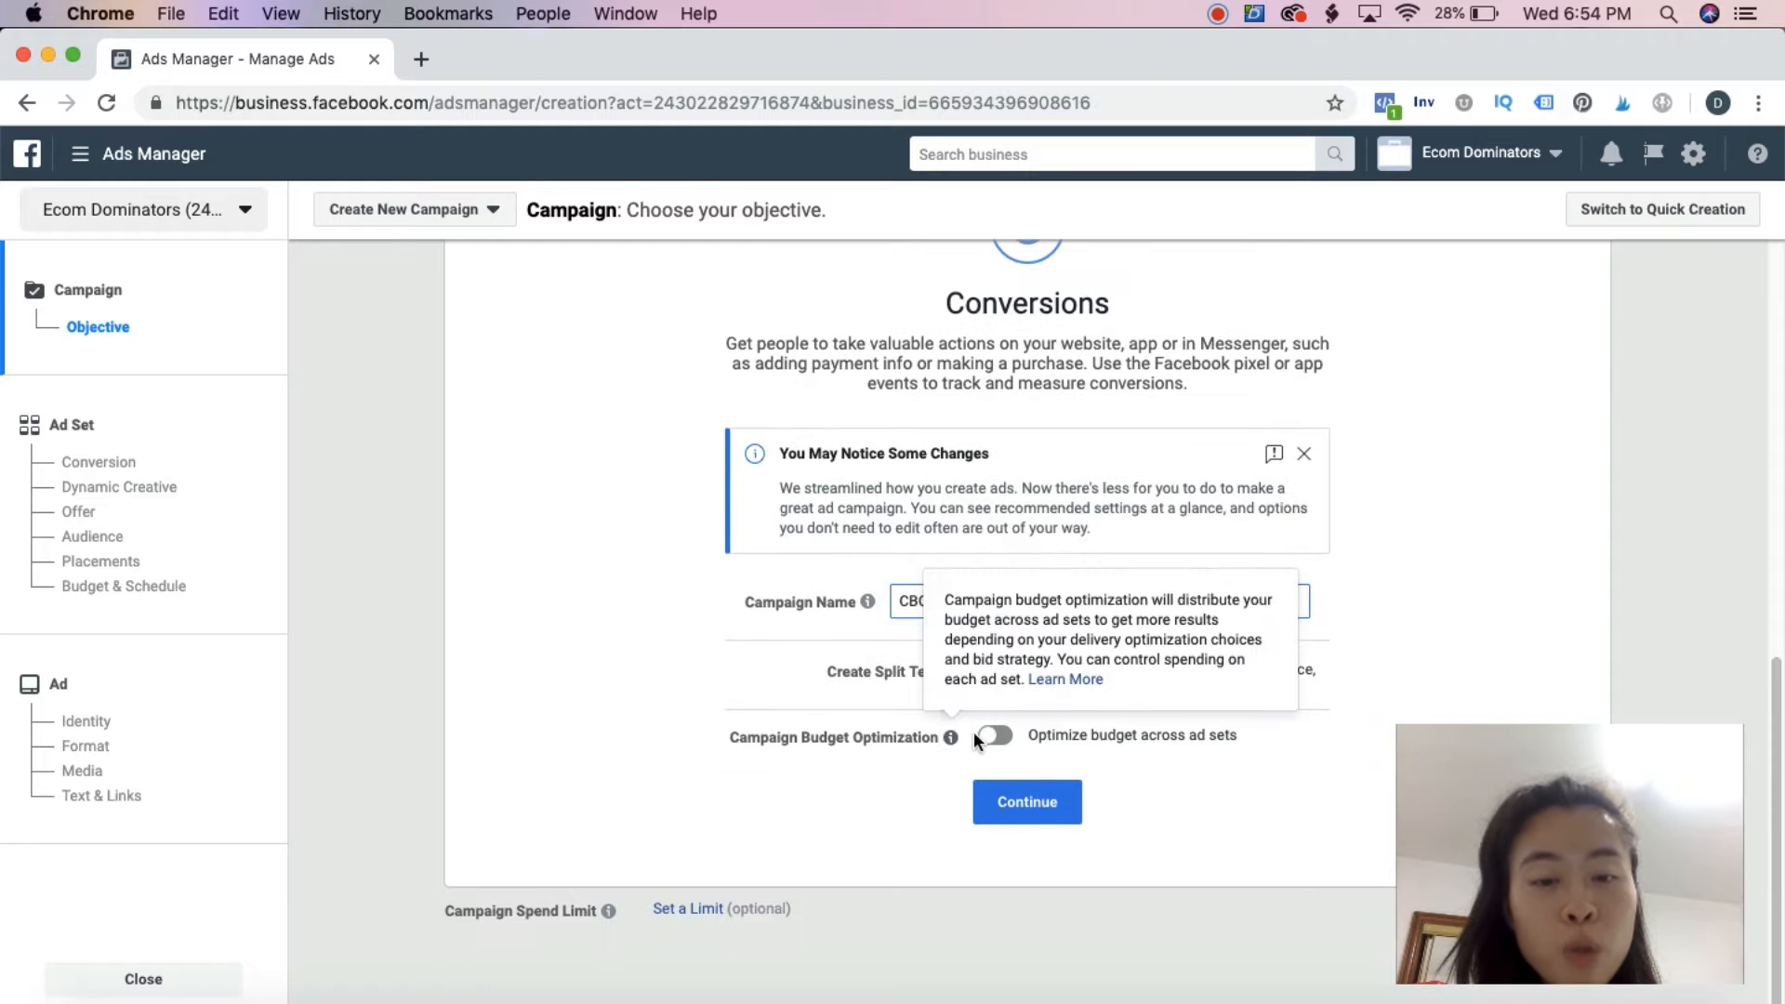
{"action": "left_click", "coordinate": [991, 737]}
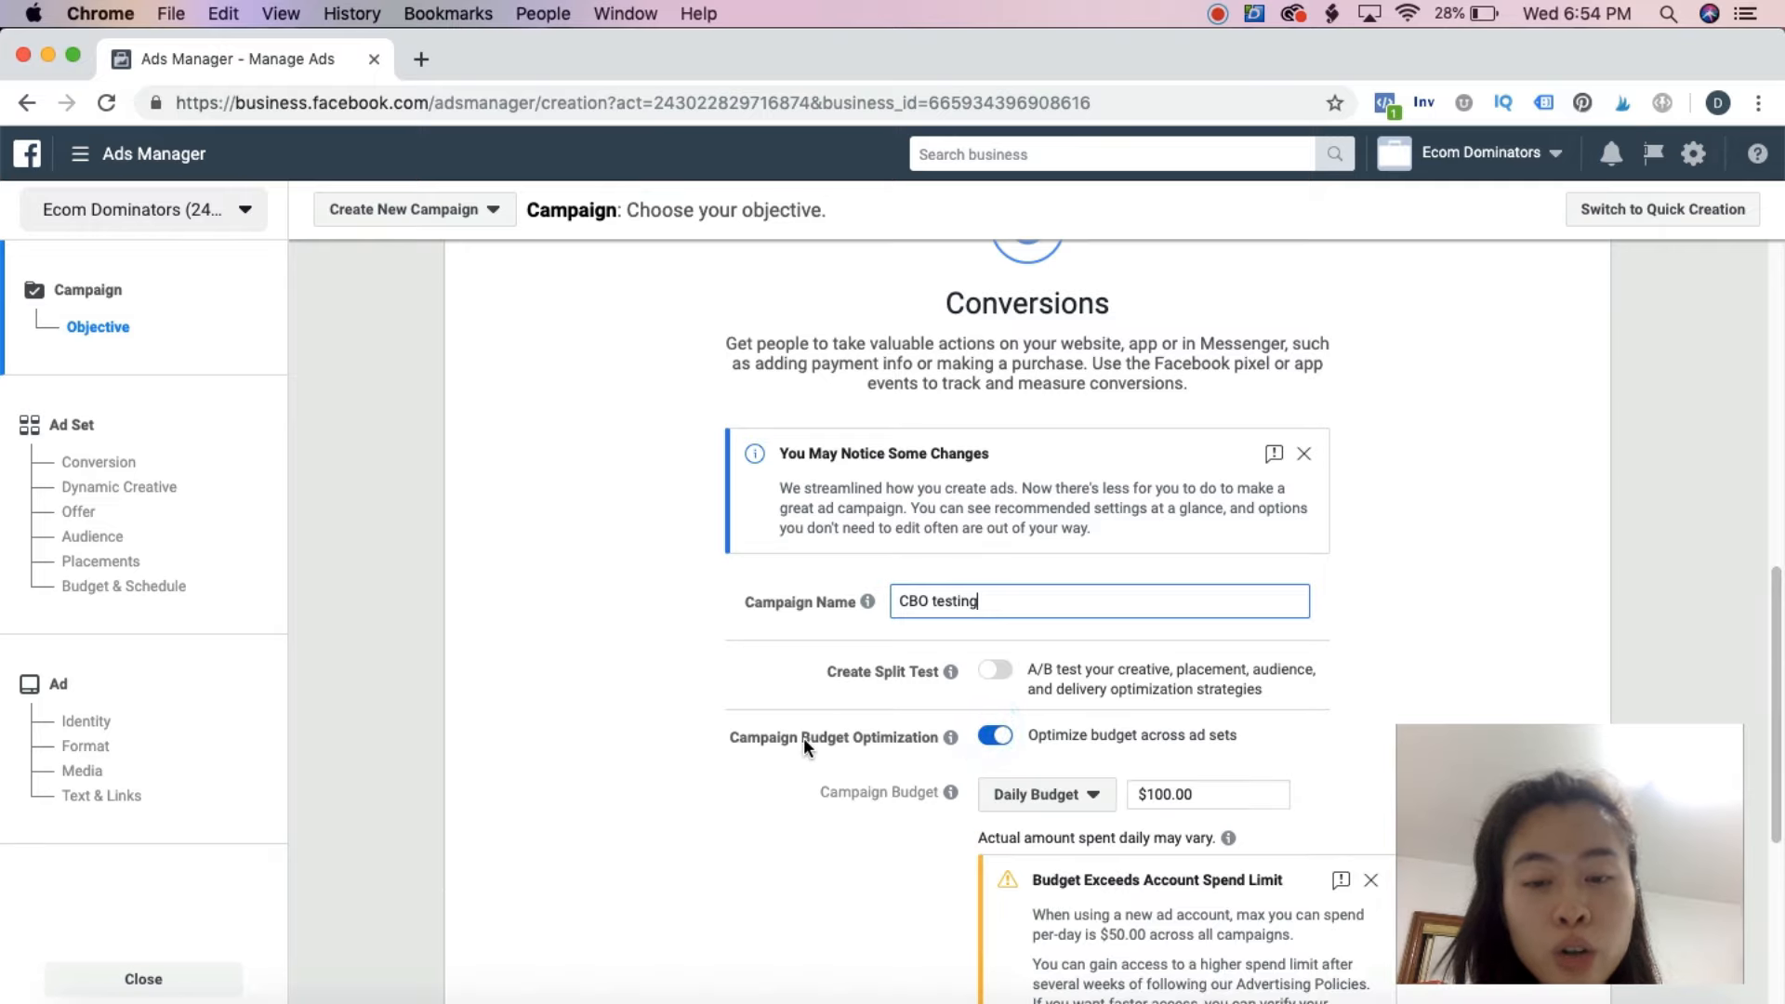
{"action": "scroll", "coordinate": [984, 750], "scroll_direction": "down", "scroll_amount": 5}
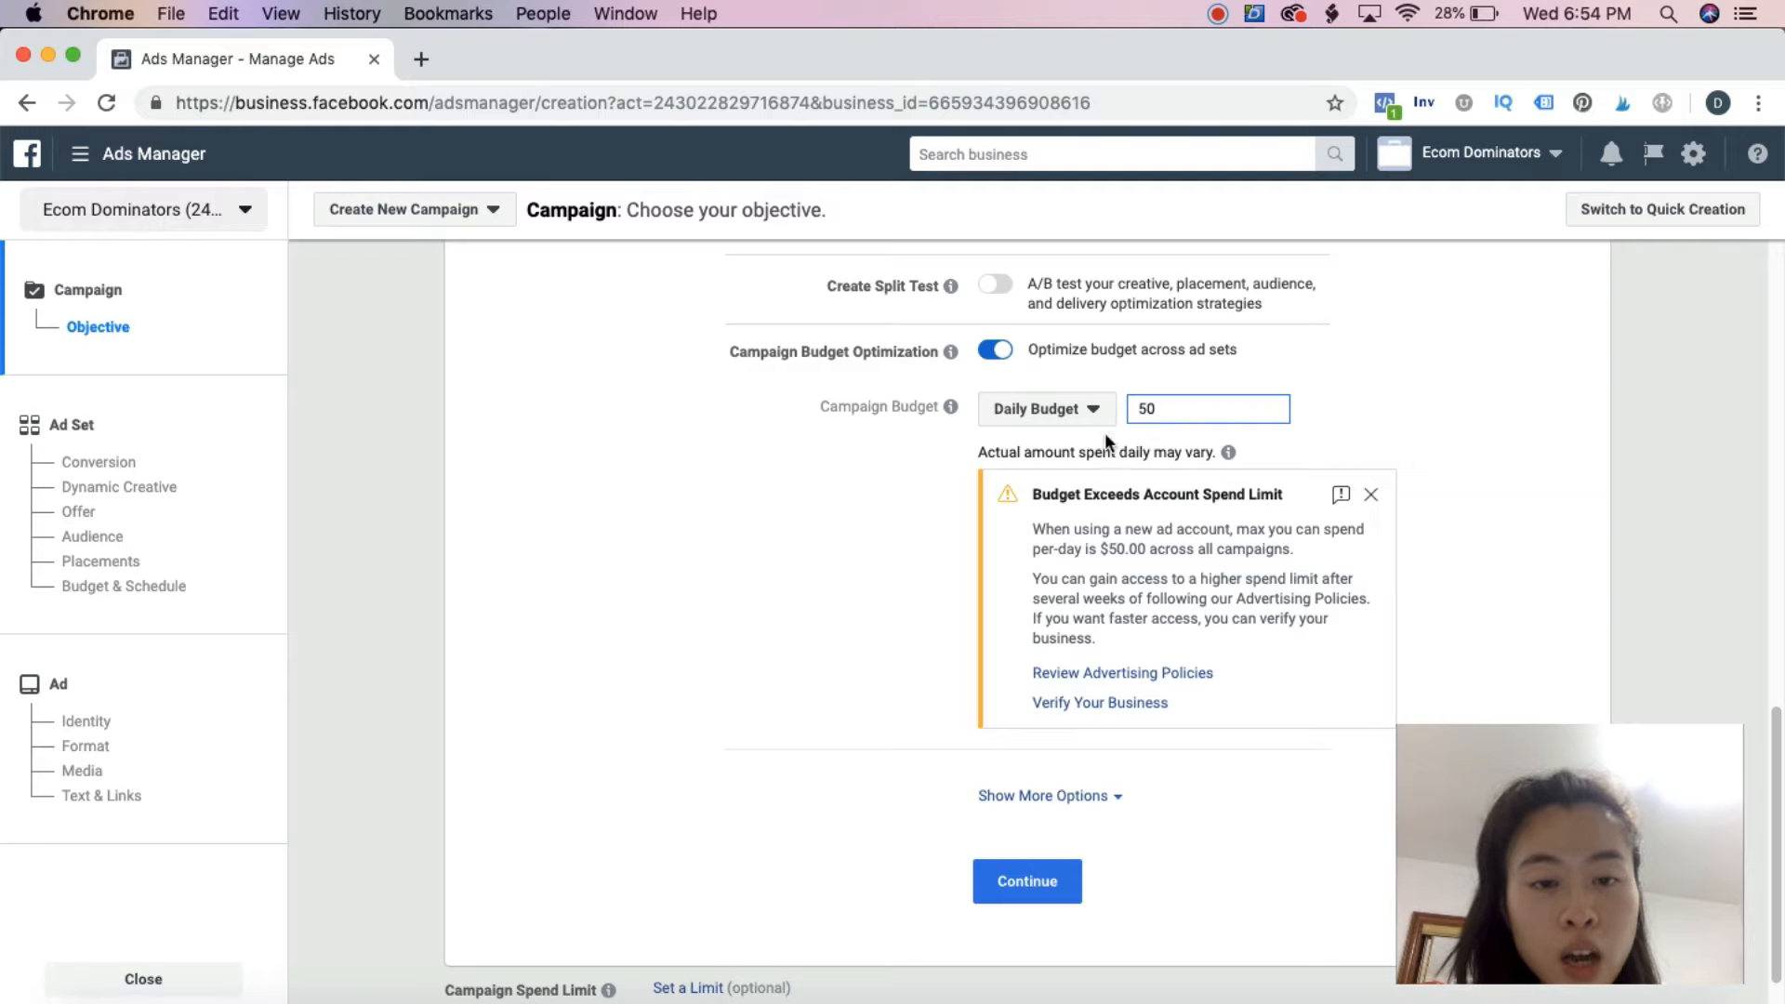
{"action": "left_click", "coordinate": [872, 431]}
{"action": "left_click", "coordinate": [1028, 798]}
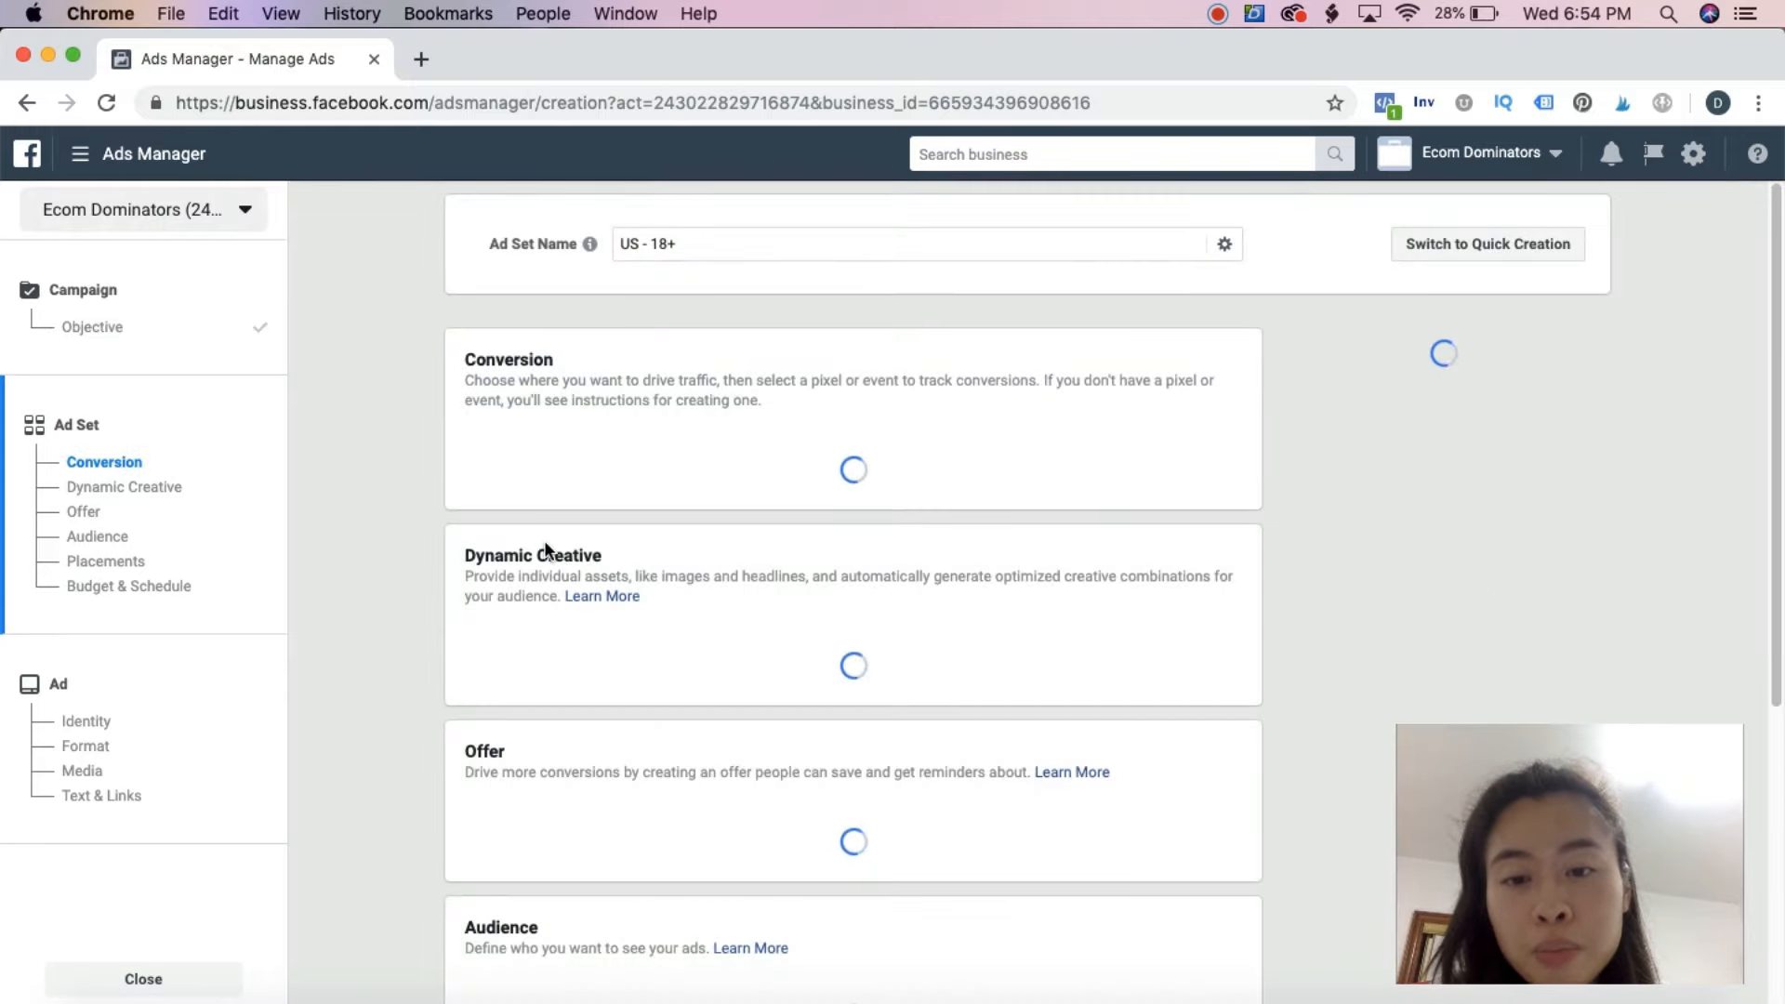
Set the ad set's website conversion event to Purchase
{"action": "left_click", "coordinate": [547, 512]}
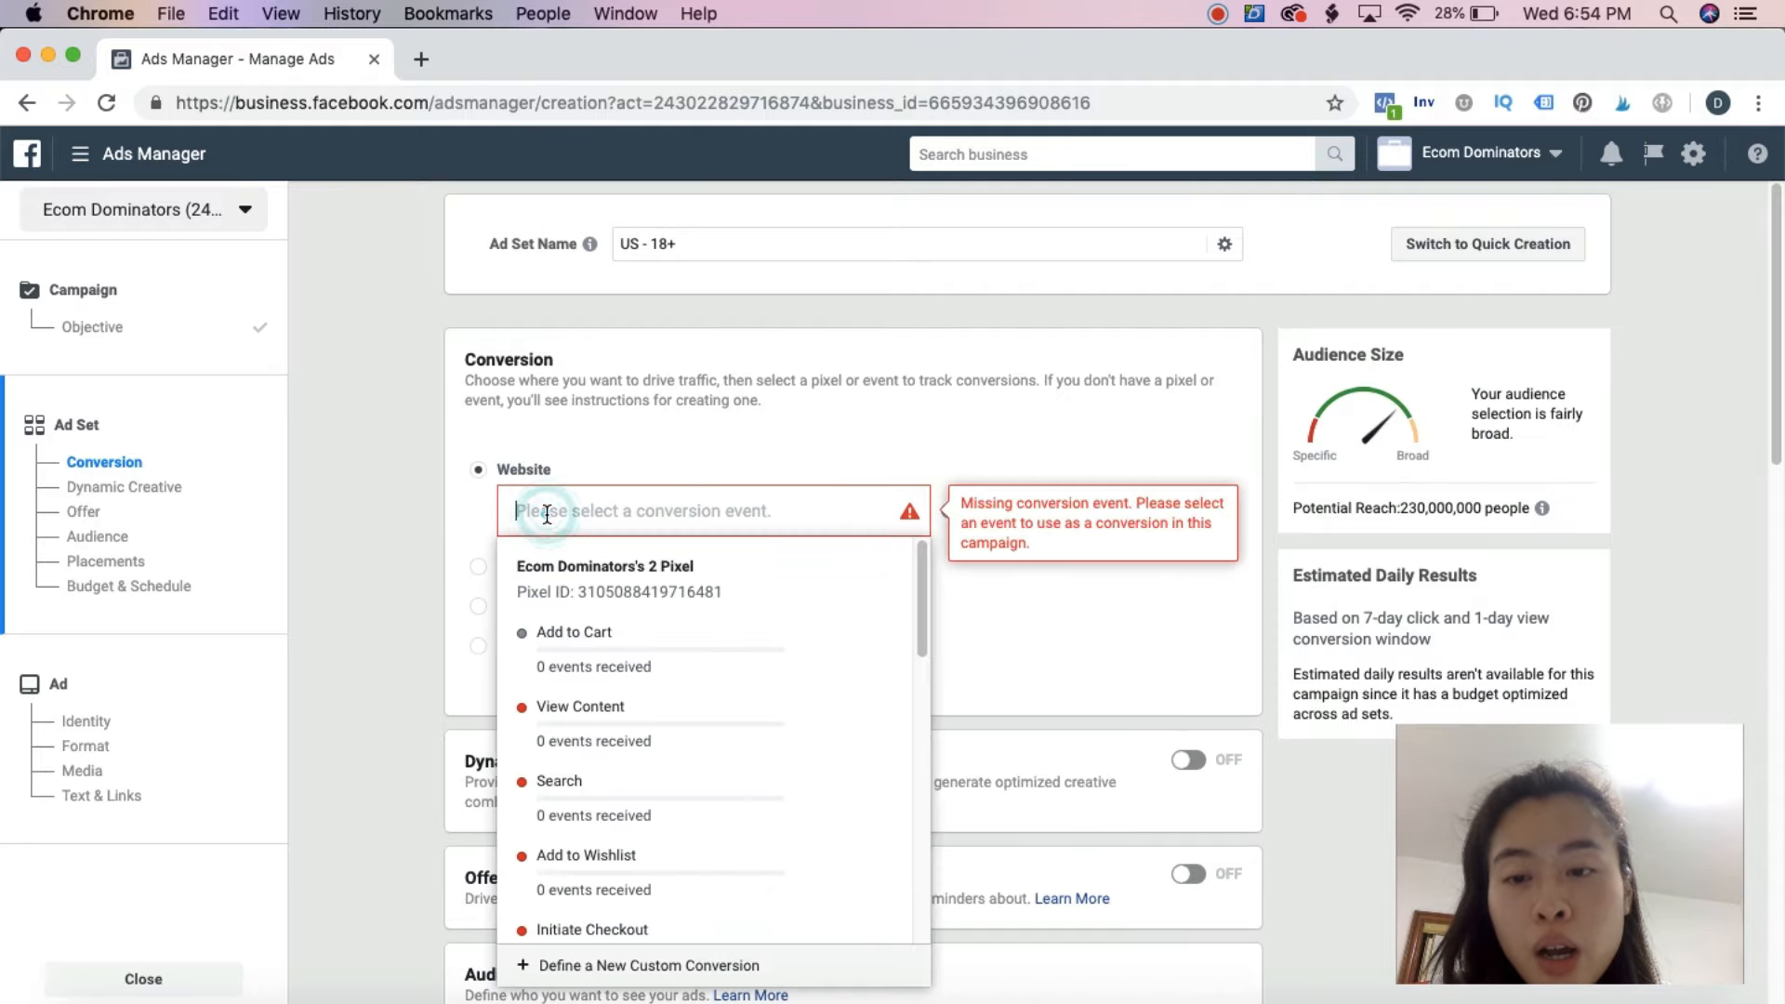
{"action": "scroll", "coordinate": [570, 697], "scroll_direction": "down", "scroll_amount": 3}
{"action": "left_click", "coordinate": [595, 790]}
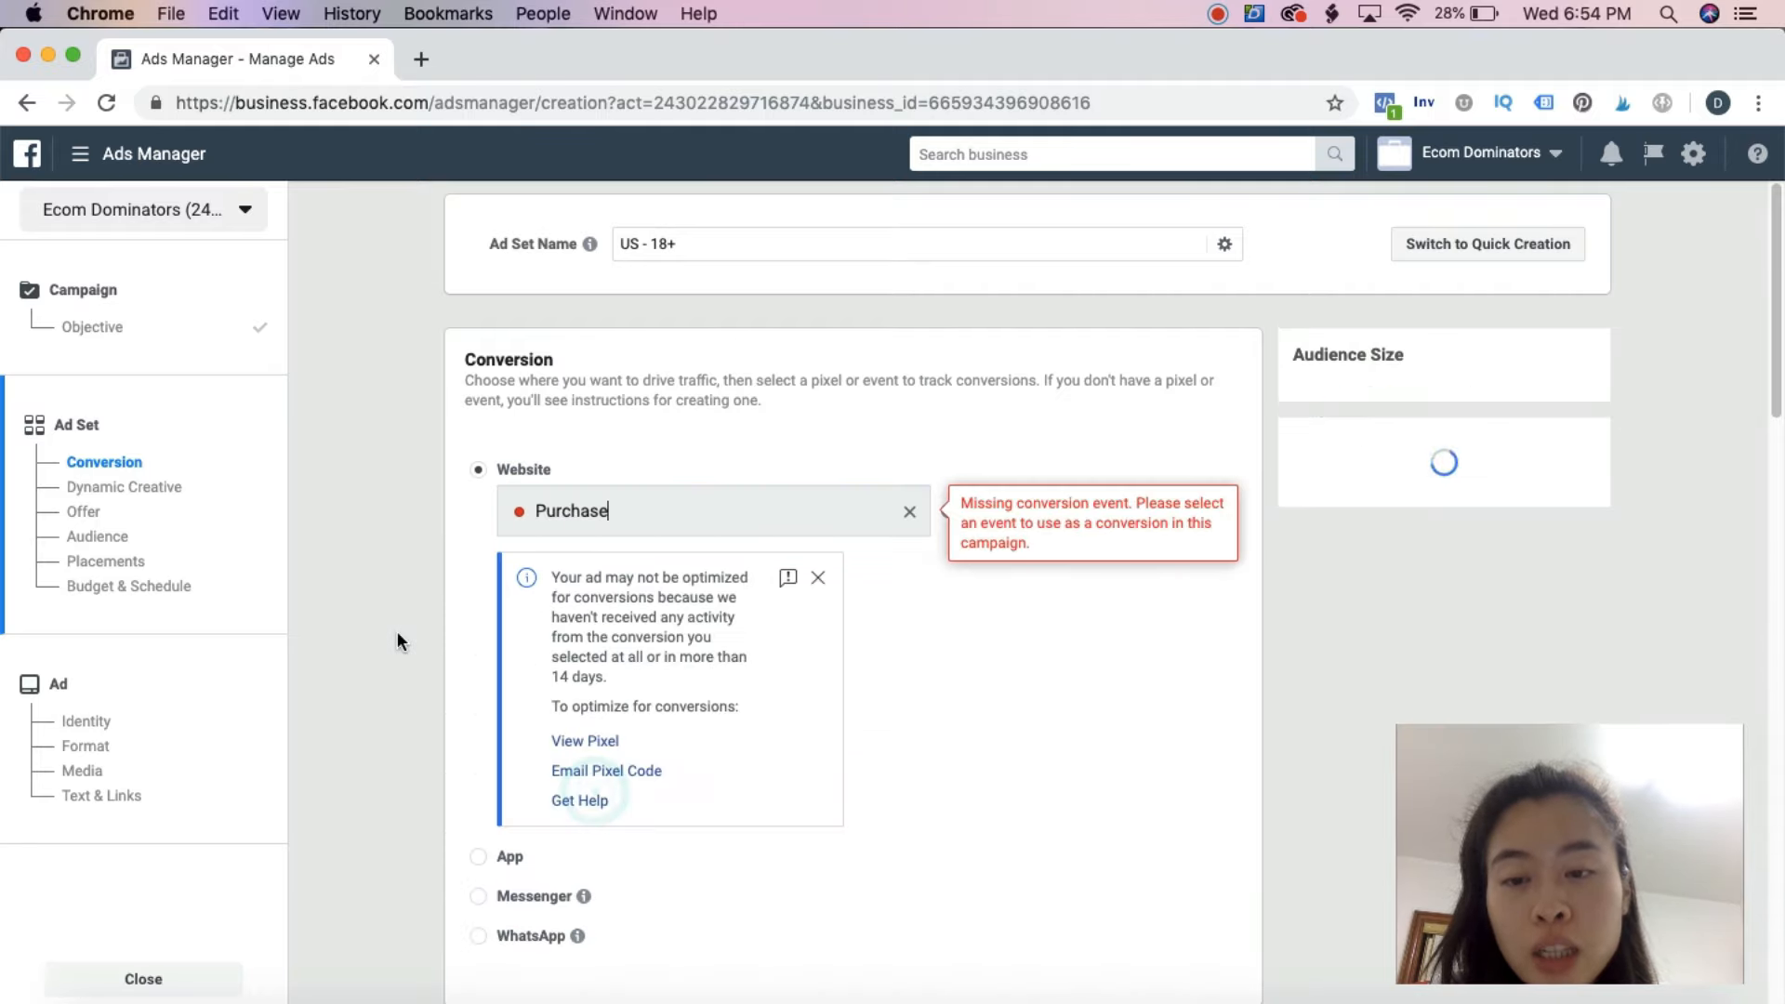
Target the Yoga interest in the audience's detailed targeting and disable expansion of the targeting criteria
{"action": "scroll", "coordinate": [397, 632], "scroll_direction": "down", "scroll_amount": 10}
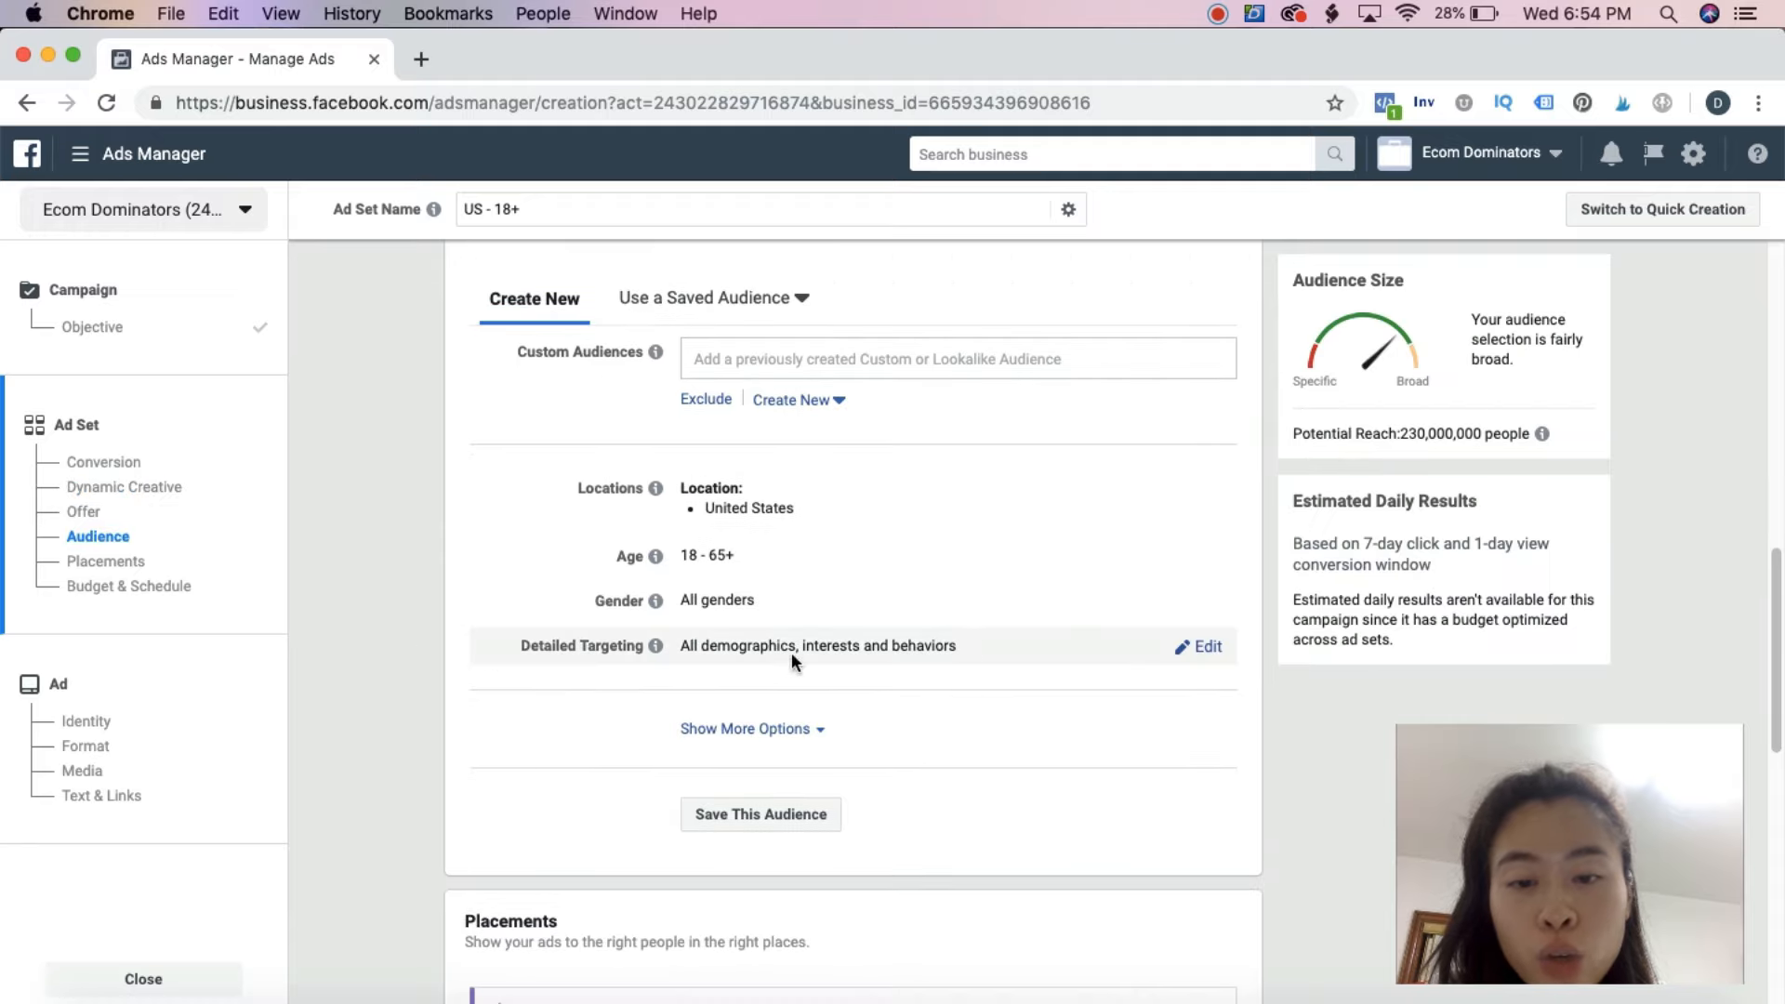
{"action": "left_click", "coordinate": [1208, 646]}
{"action": "scroll", "coordinate": [1023, 621], "scroll_direction": "down", "scroll_amount": 2}
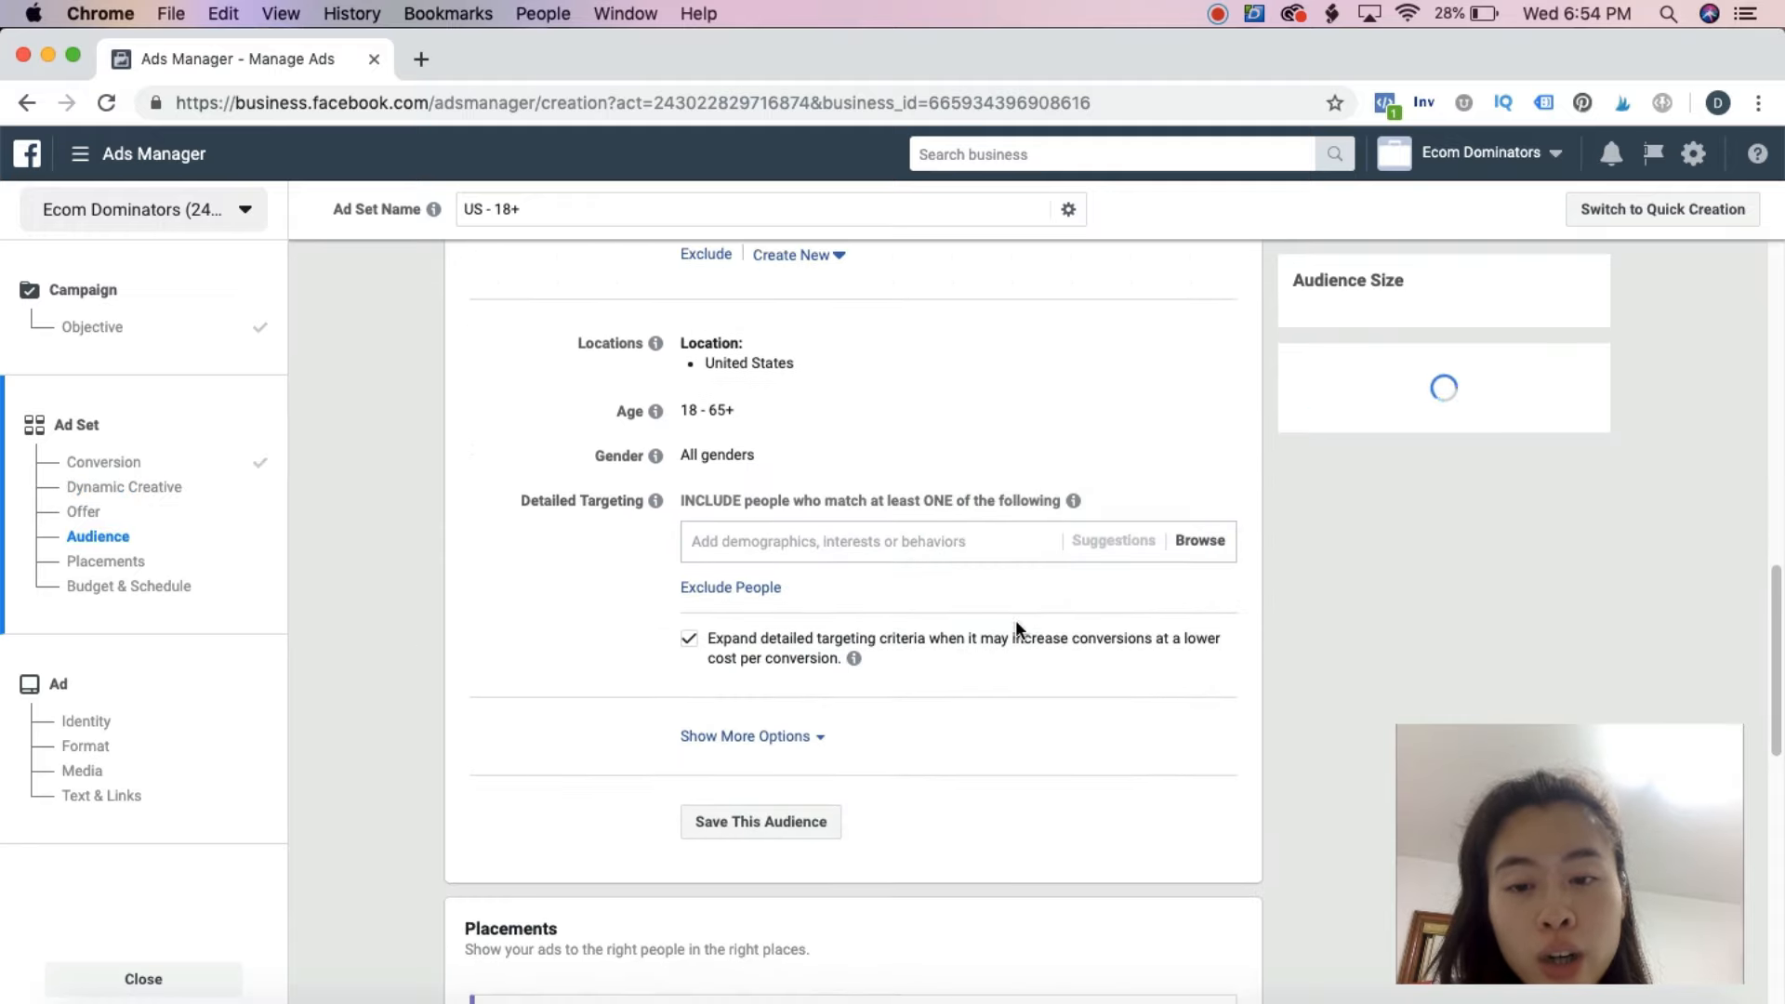
{"action": "left_click", "coordinate": [877, 527]}
{"action": "type", "text": "yoga"}
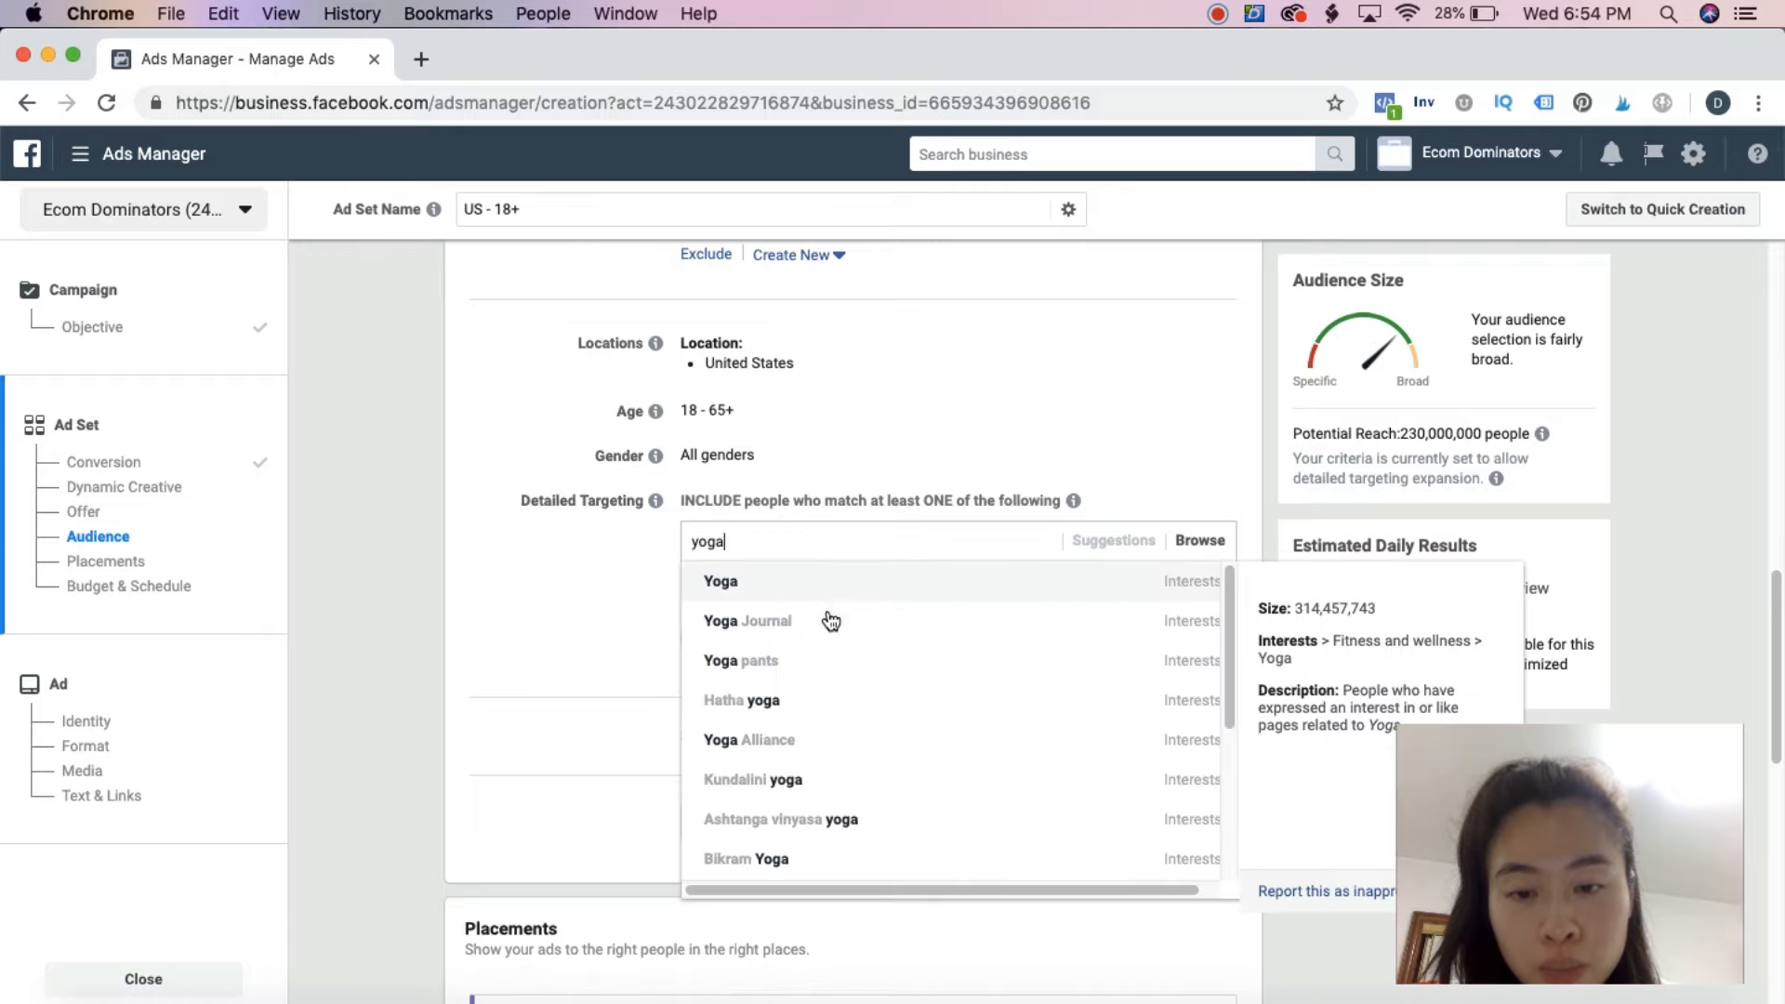
{"action": "left_click", "coordinate": [810, 595]}
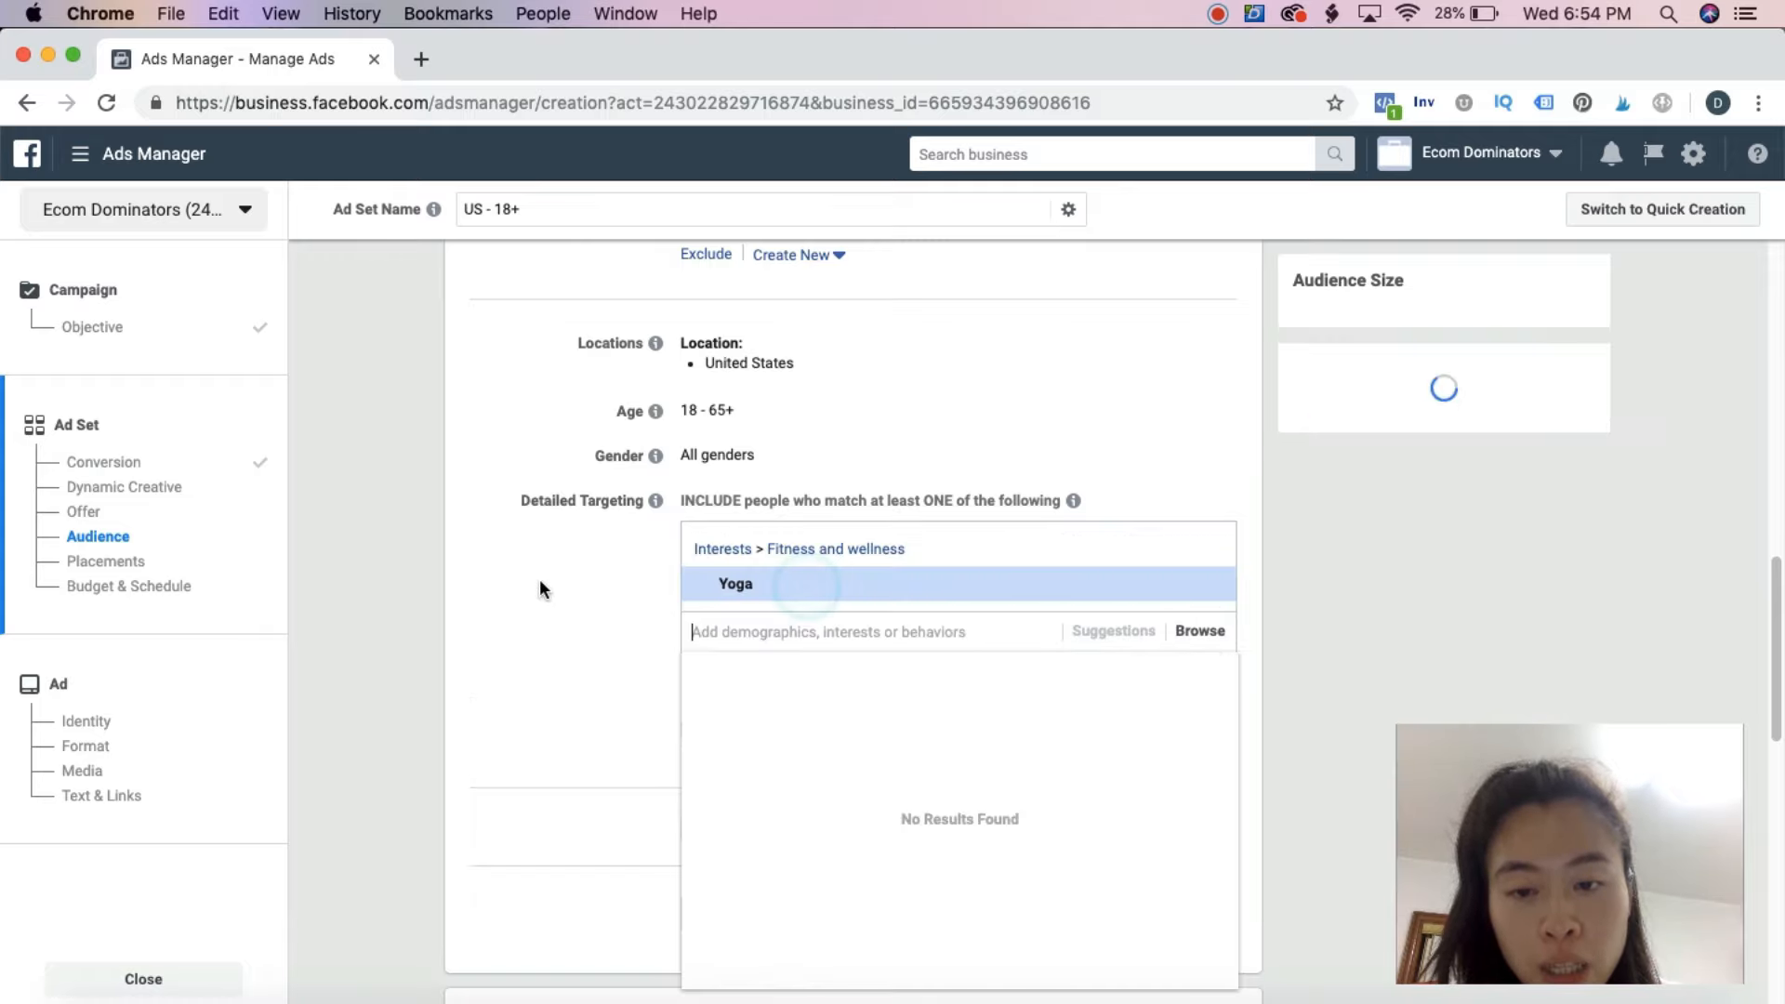
{"action": "scroll", "coordinate": [595, 600], "scroll_direction": "down", "scroll_amount": 3}
{"action": "left_click", "coordinate": [691, 507]}
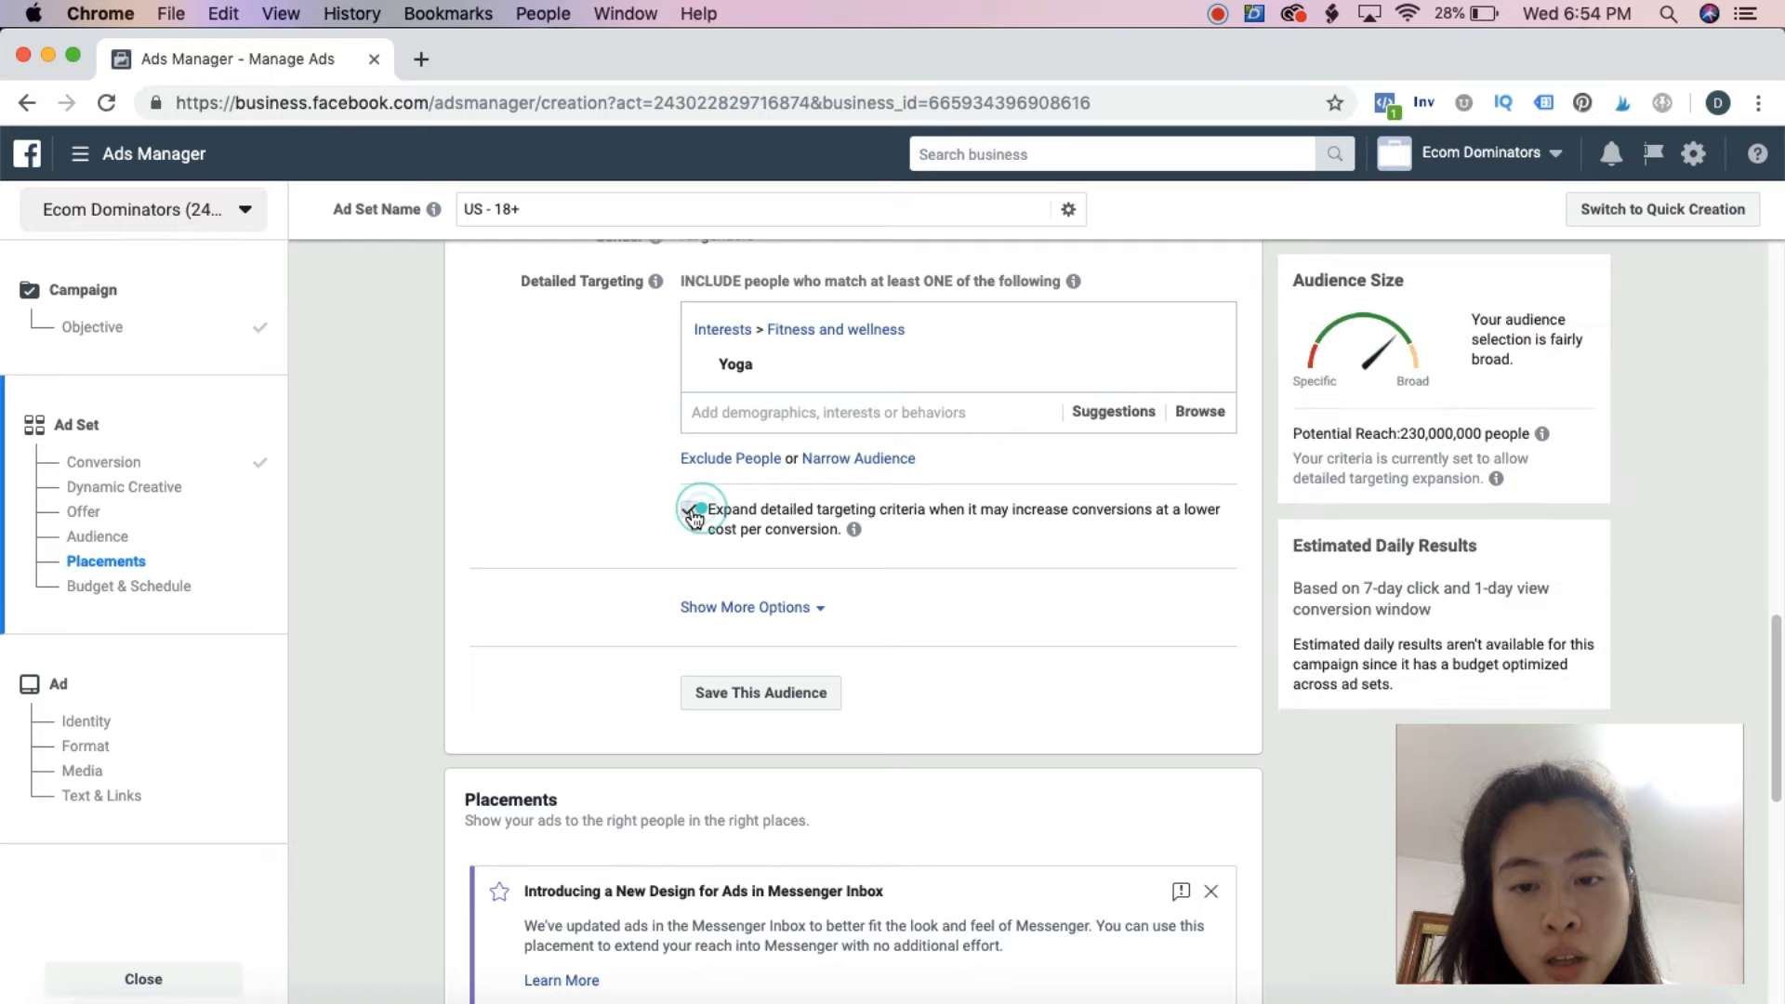
Switch the ad set to manually edited placements and exclude the Messenger, Audience Network and Instagram platforms
{"action": "scroll", "coordinate": [545, 511], "scroll_direction": "down", "scroll_amount": 8}
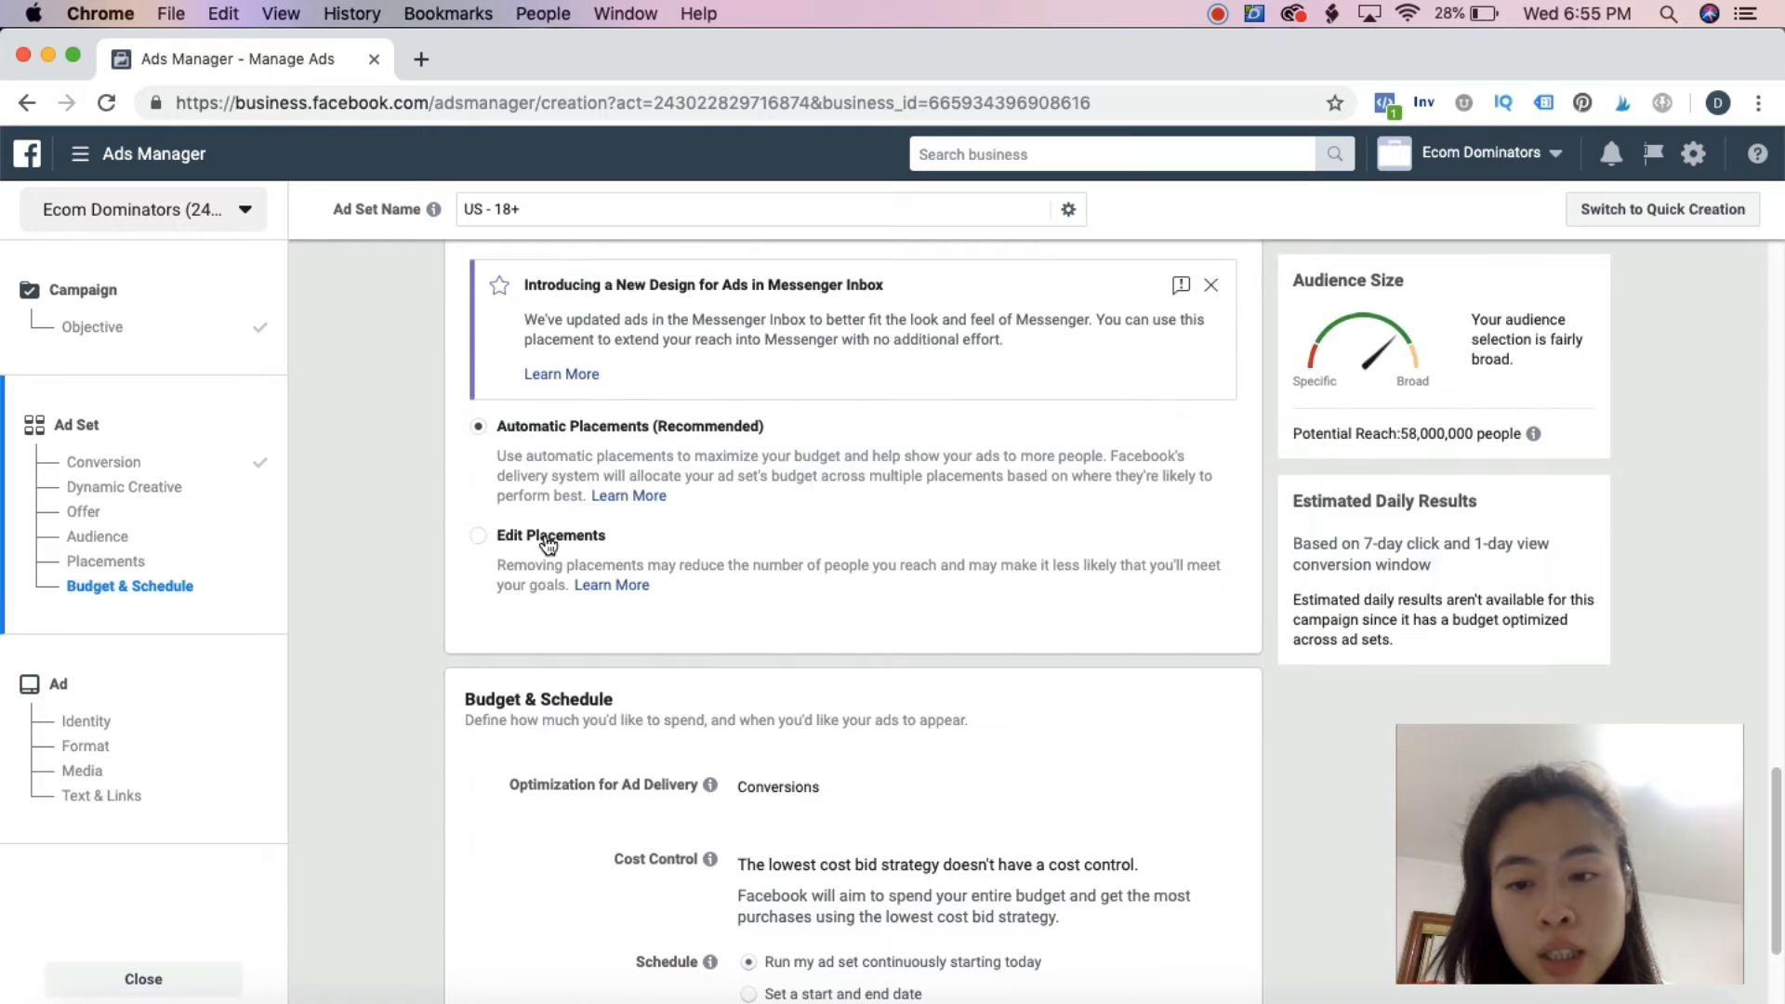
{"action": "left_click", "coordinate": [548, 536]}
{"action": "scroll", "coordinate": [809, 619], "scroll_direction": "down", "scroll_amount": 4}
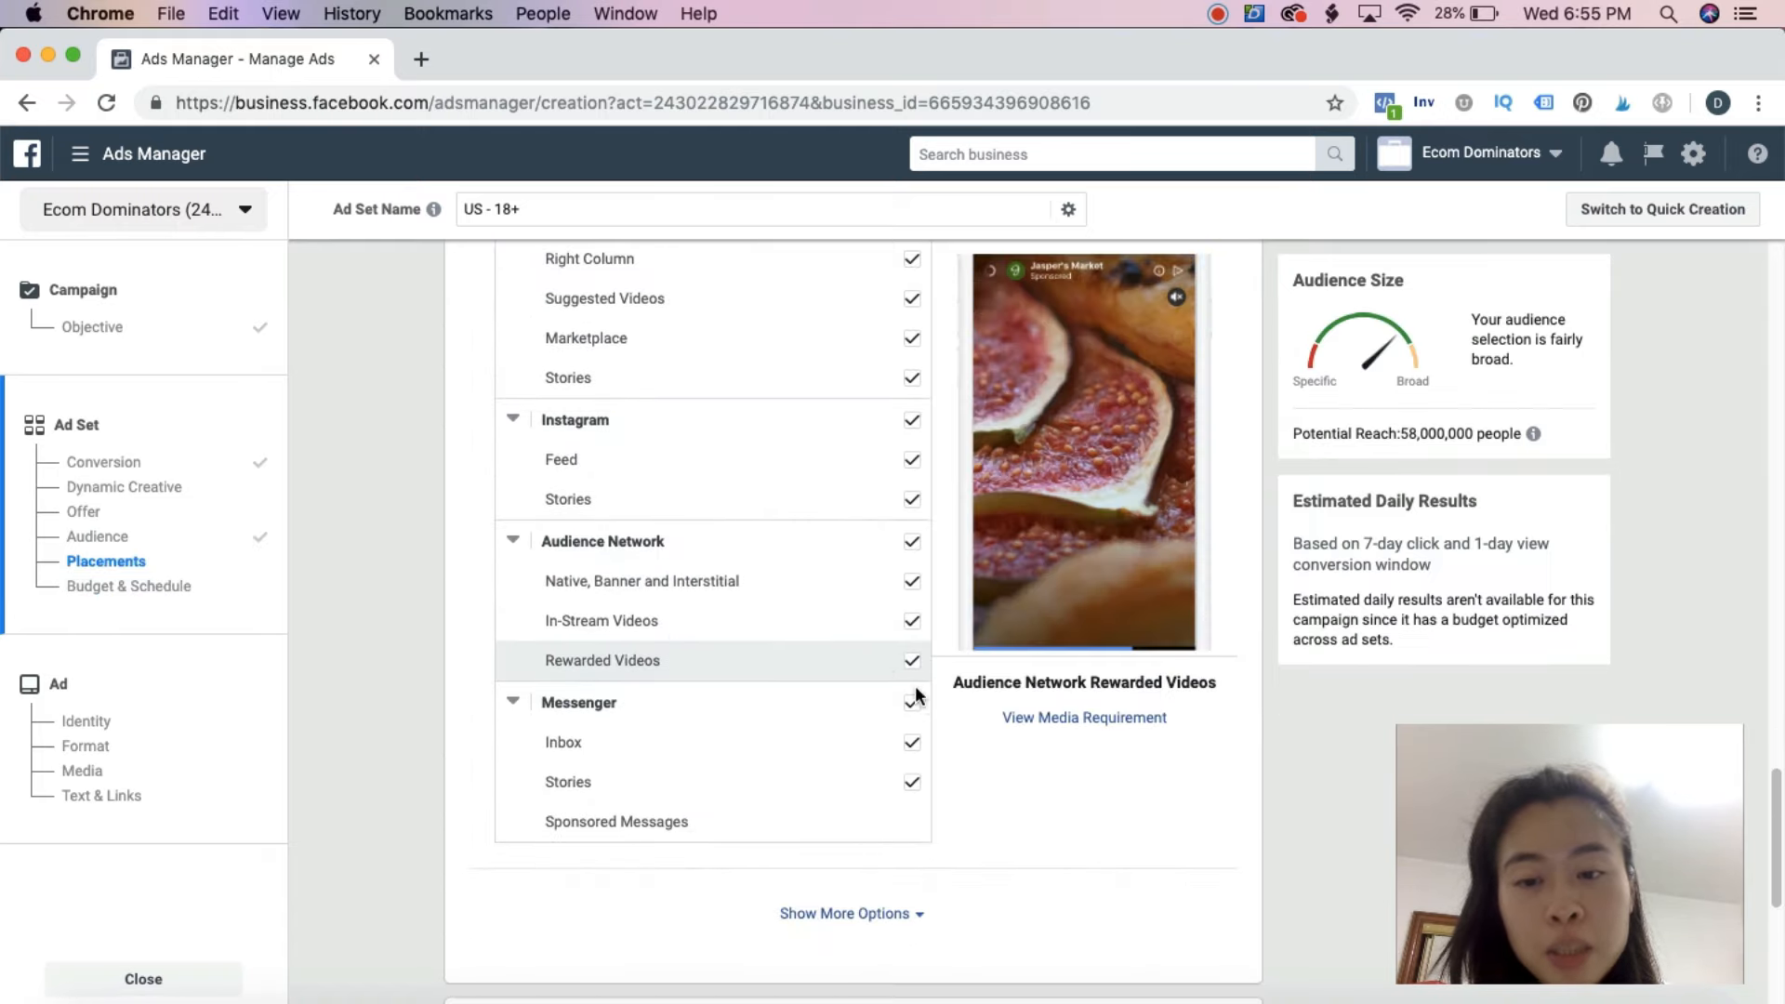
{"action": "left_click", "coordinate": [912, 541]}
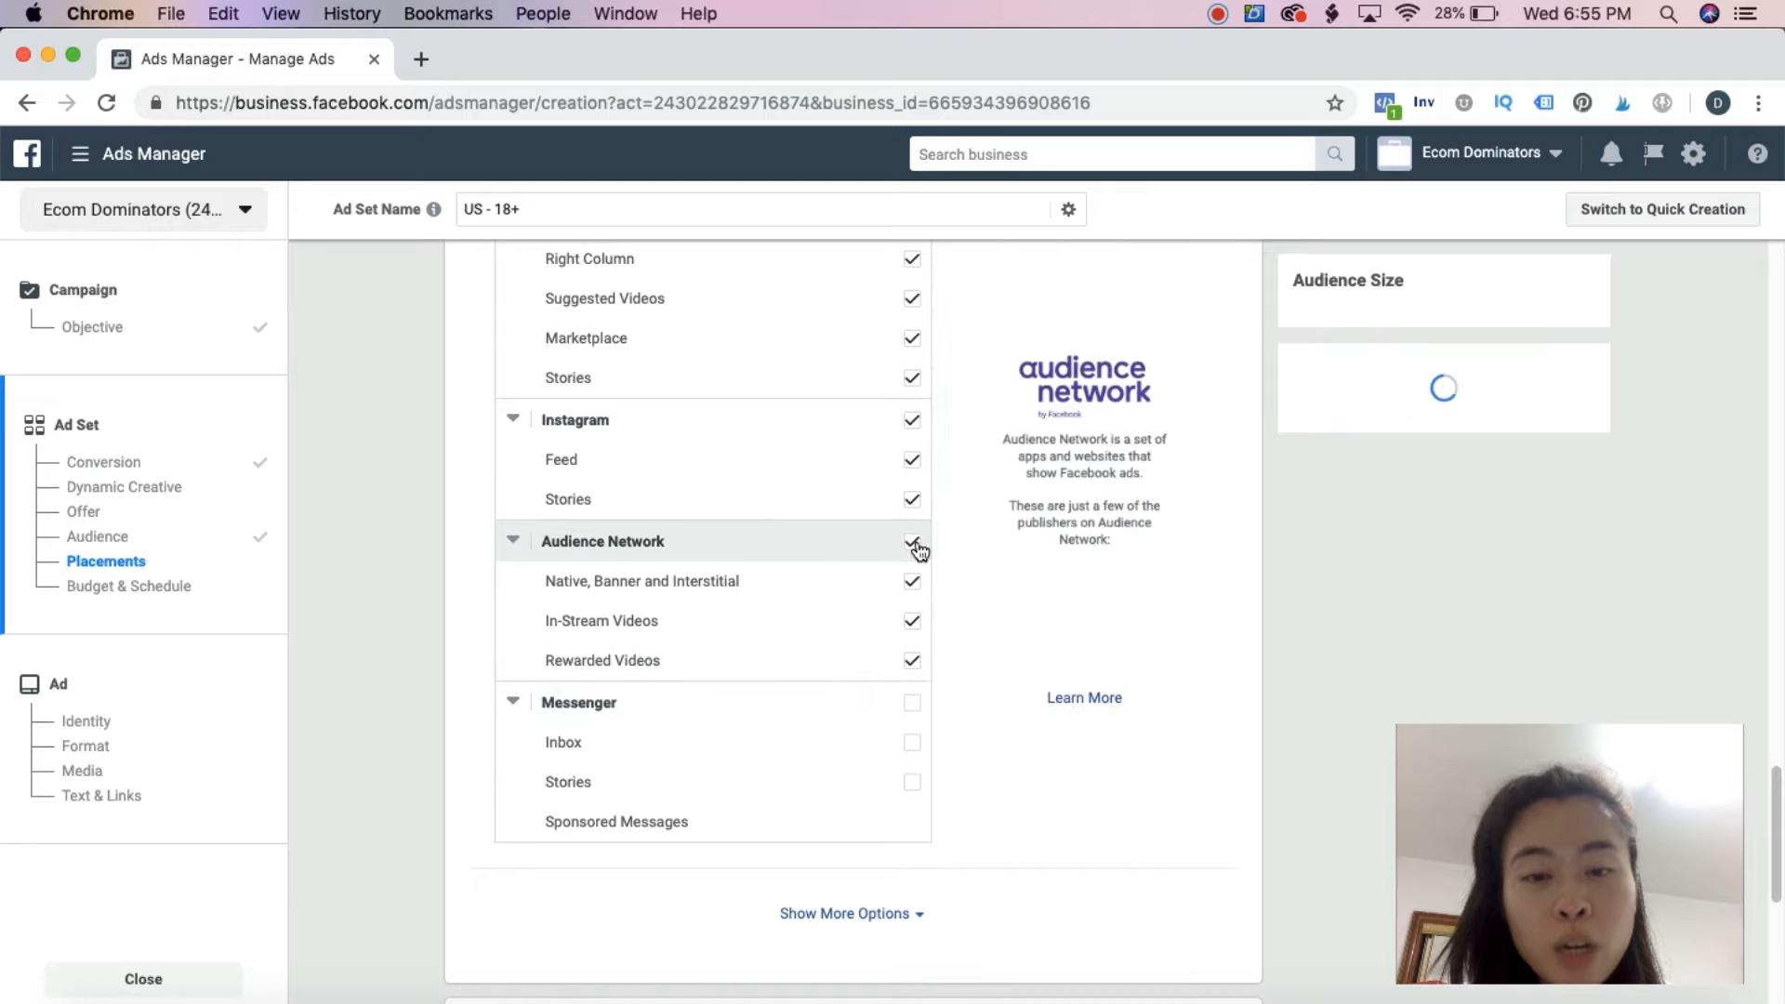
{"action": "left_click", "coordinate": [913, 419]}
Exclude every Facebook placement except Feeds and continue to the ad setup
{"action": "scroll", "coordinate": [830, 569], "scroll_direction": "up", "scroll_amount": 4}
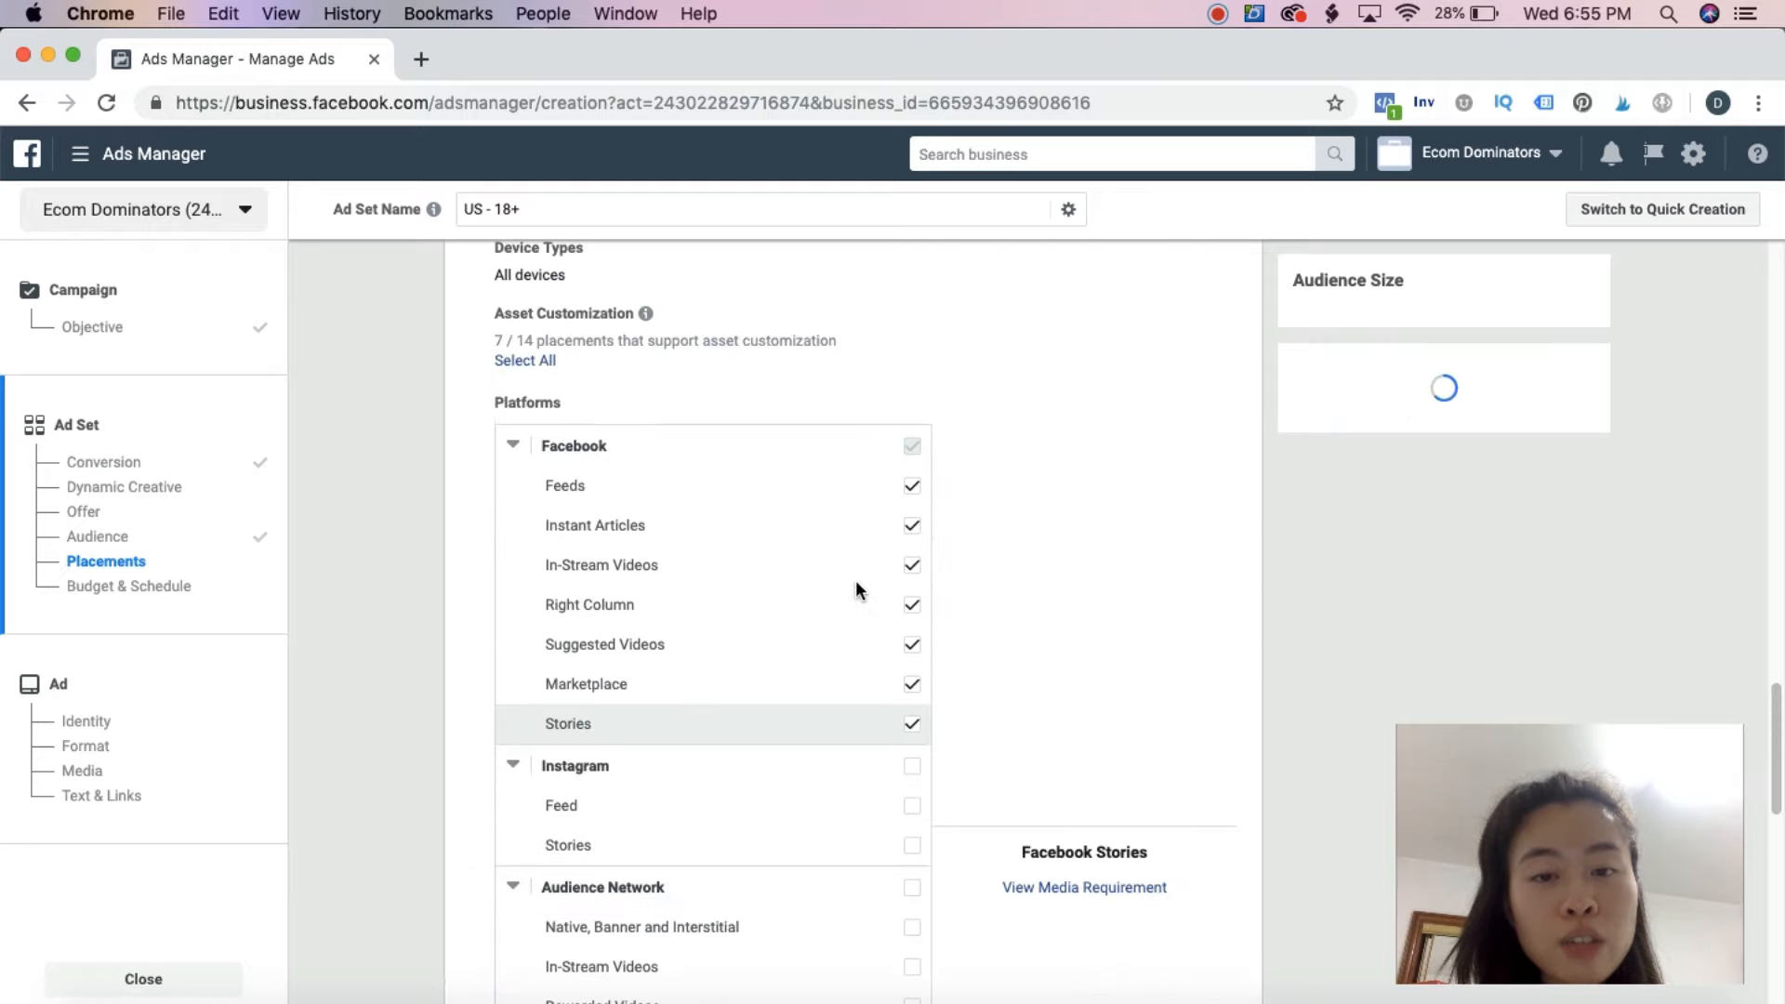
{"action": "left_click", "coordinate": [911, 724]}
{"action": "left_click", "coordinate": [913, 685]}
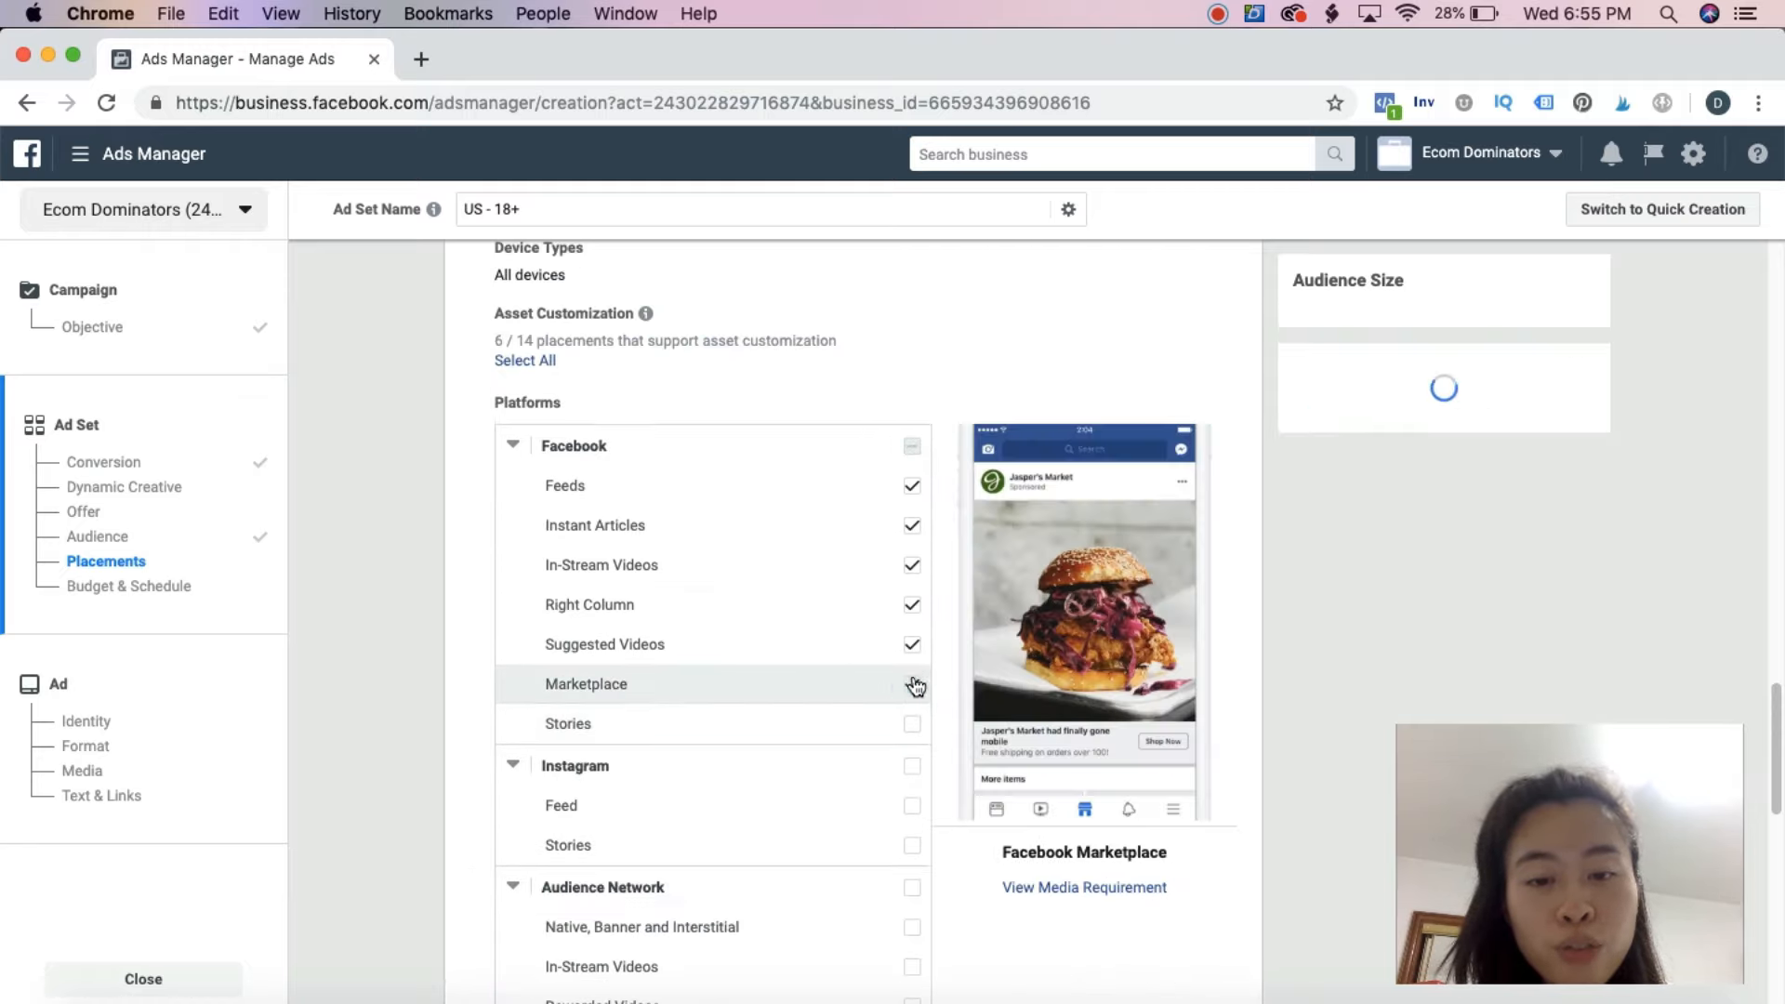
{"action": "left_click", "coordinate": [912, 565]}
{"action": "left_click", "coordinate": [913, 526]}
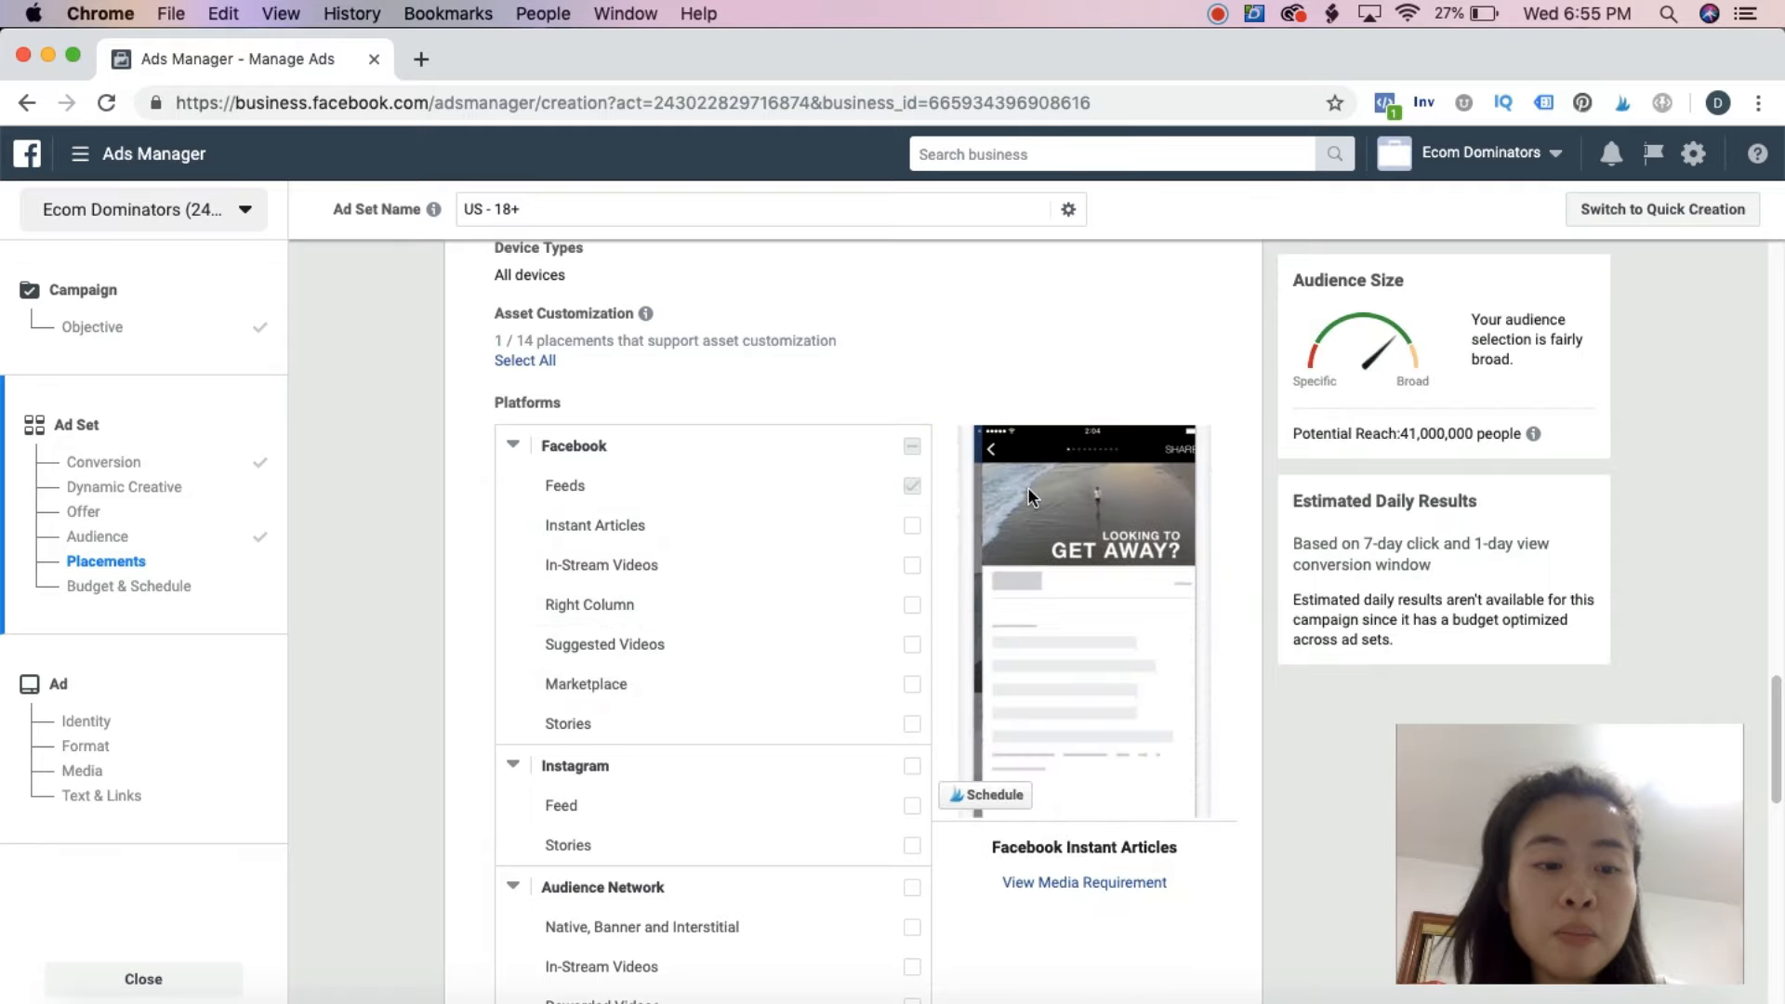
{"action": "scroll", "coordinate": [837, 551], "scroll_direction": "down", "scroll_amount": 10}
{"action": "scroll", "coordinate": [845, 558], "scroll_direction": "down", "scroll_amount": 2}
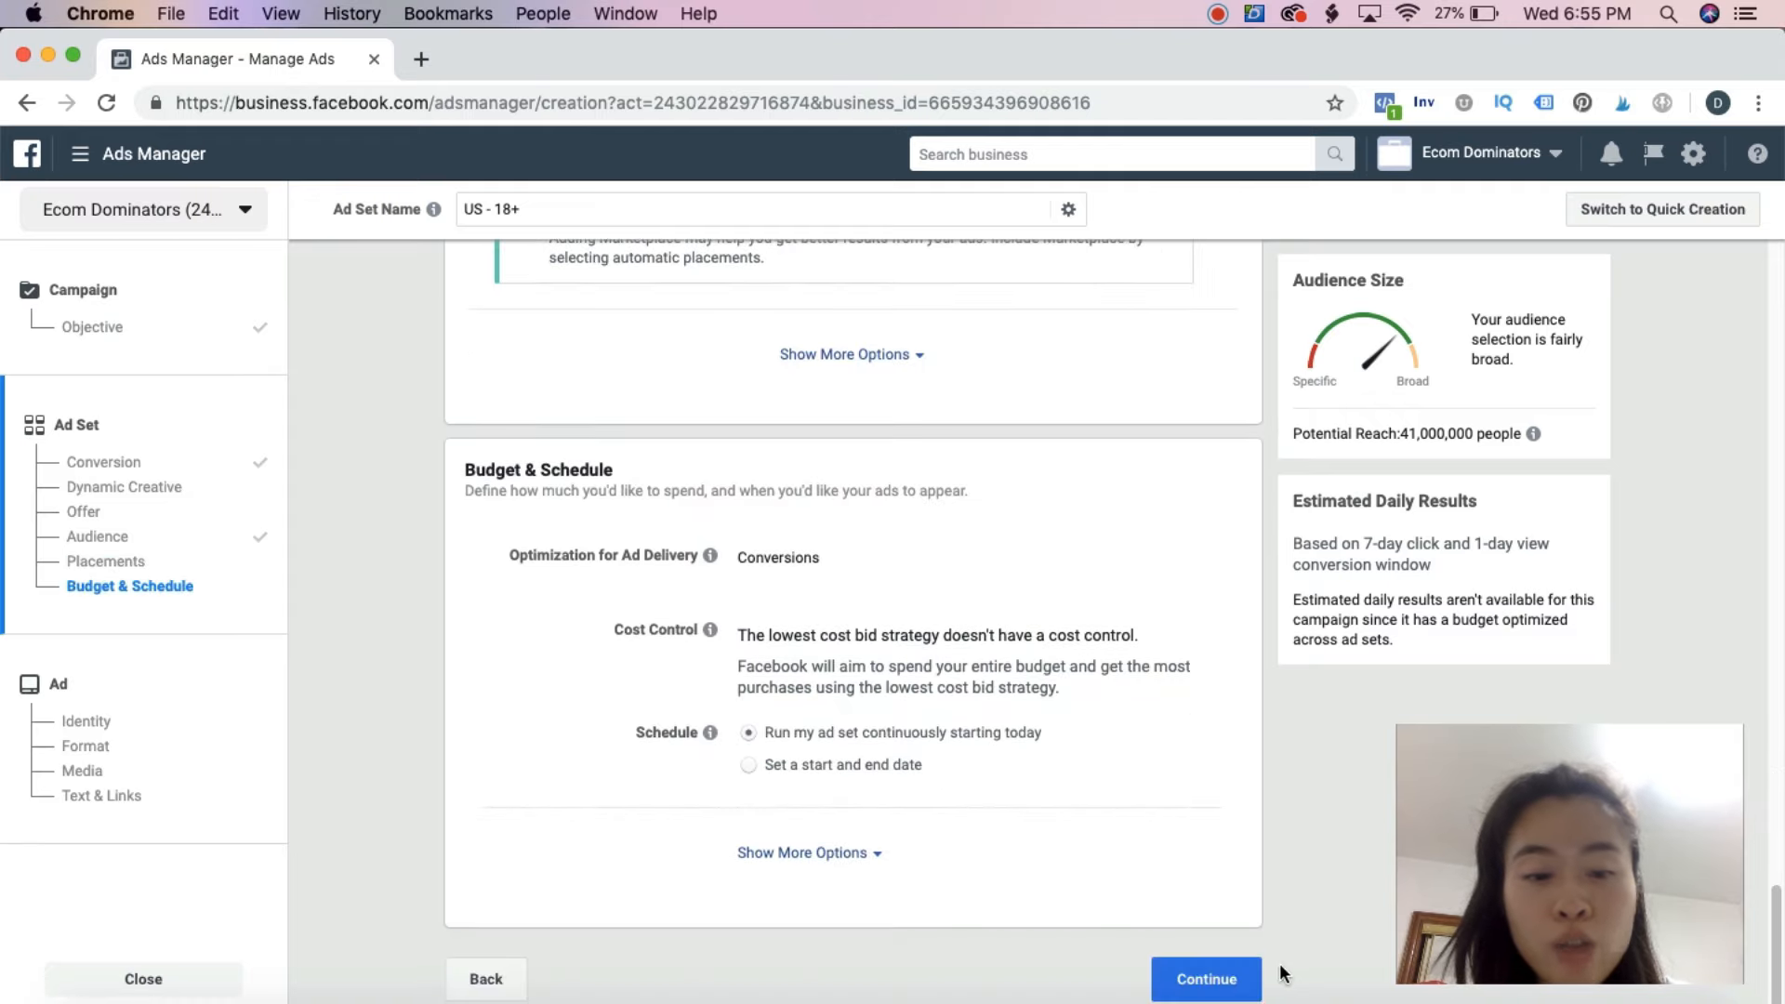
{"action": "left_click", "coordinate": [1263, 974]}
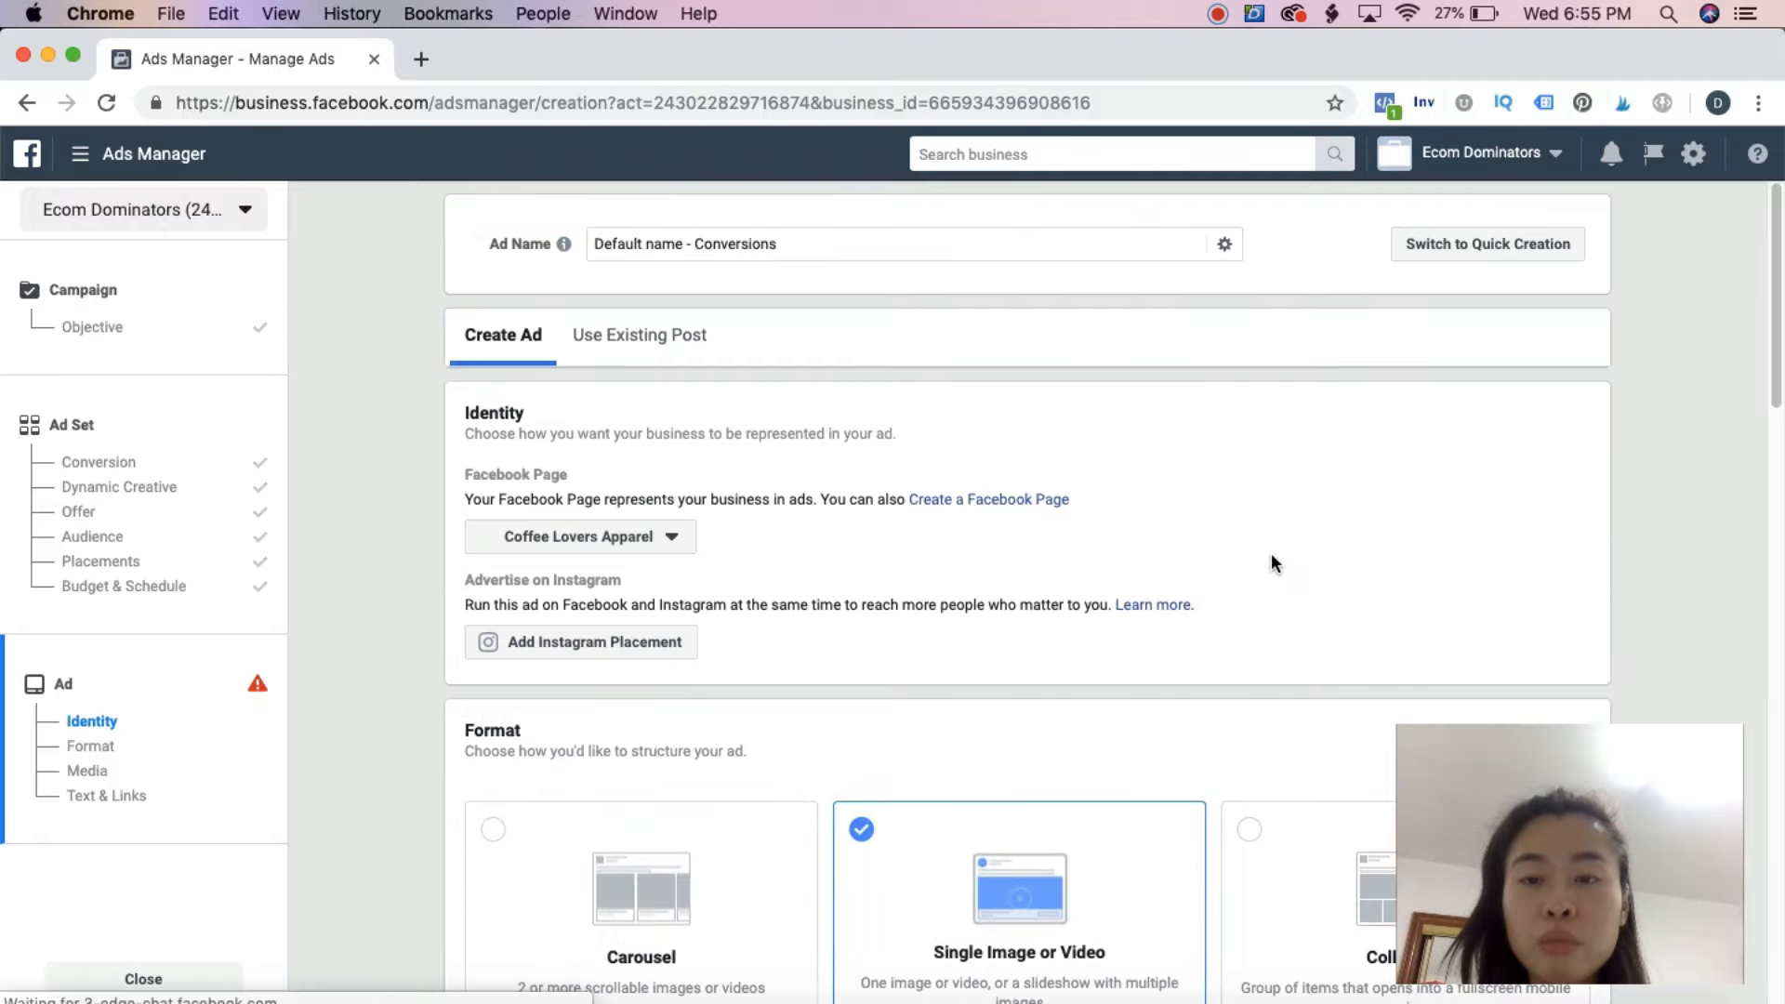
Base the ad on an existing Facebook Page post, choosing the "Do you love foxes?" post
{"action": "left_click", "coordinate": [632, 335]}
{"action": "scroll", "coordinate": [705, 527], "scroll_direction": "down", "scroll_amount": 5}
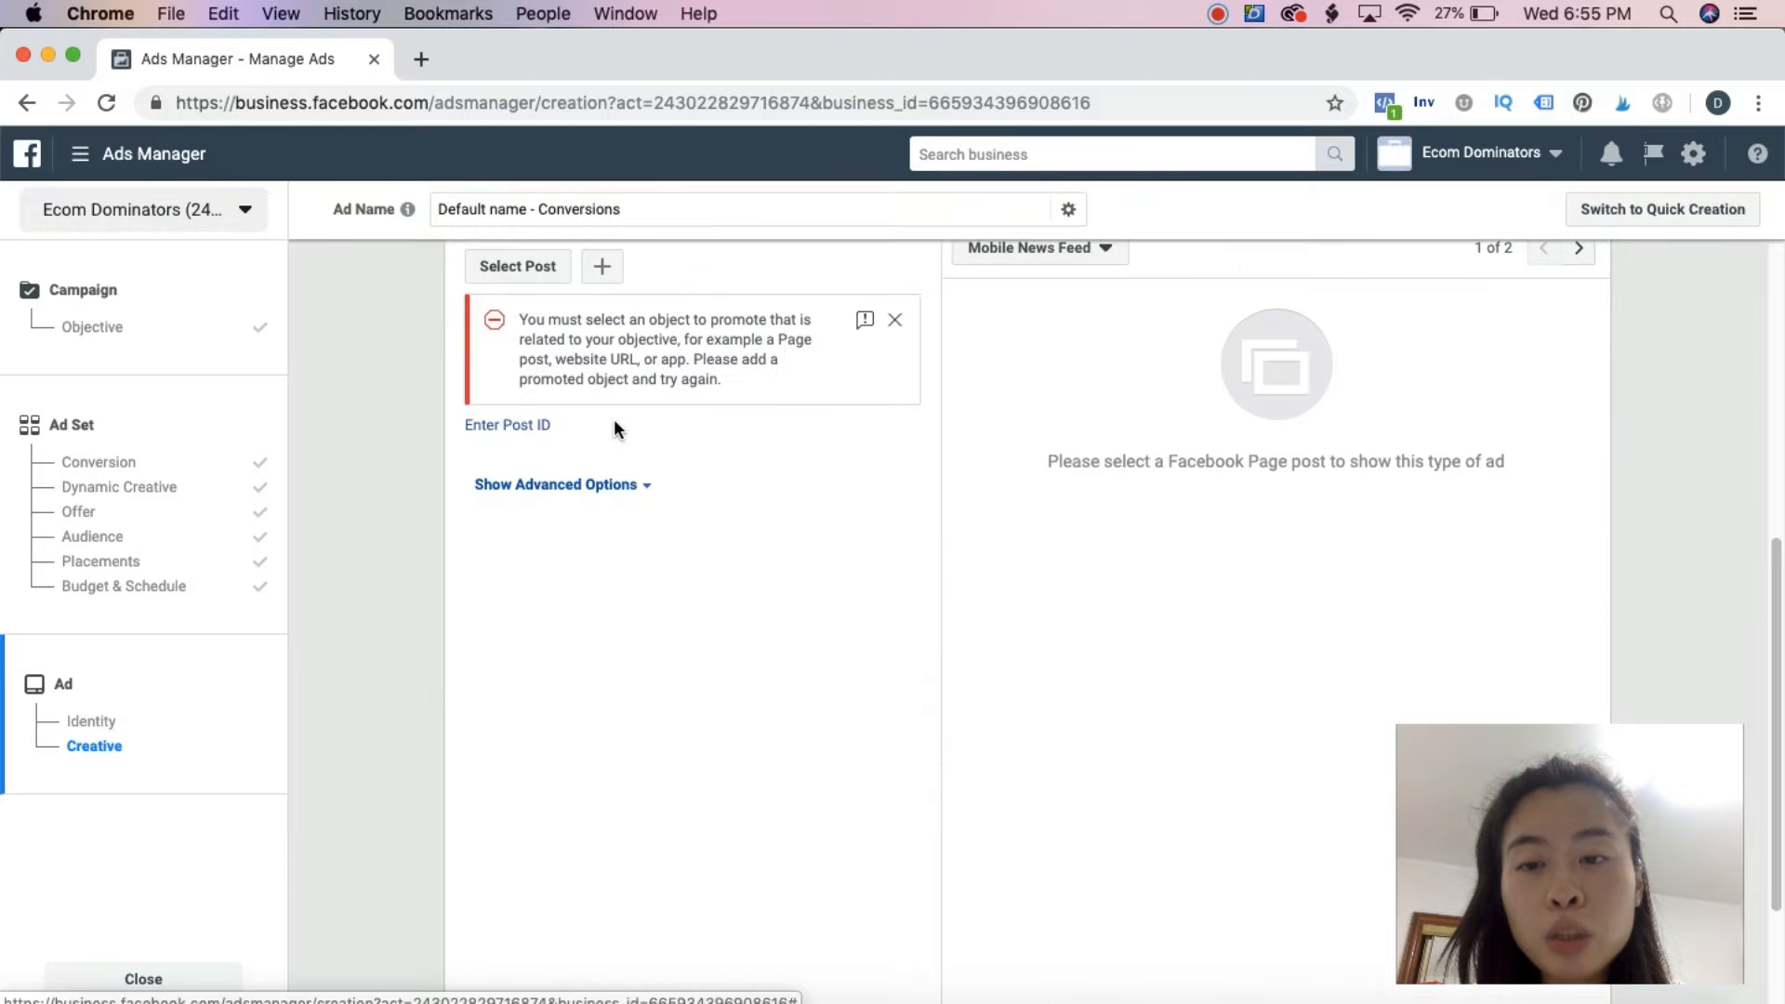
{"action": "left_click", "coordinate": [519, 299]}
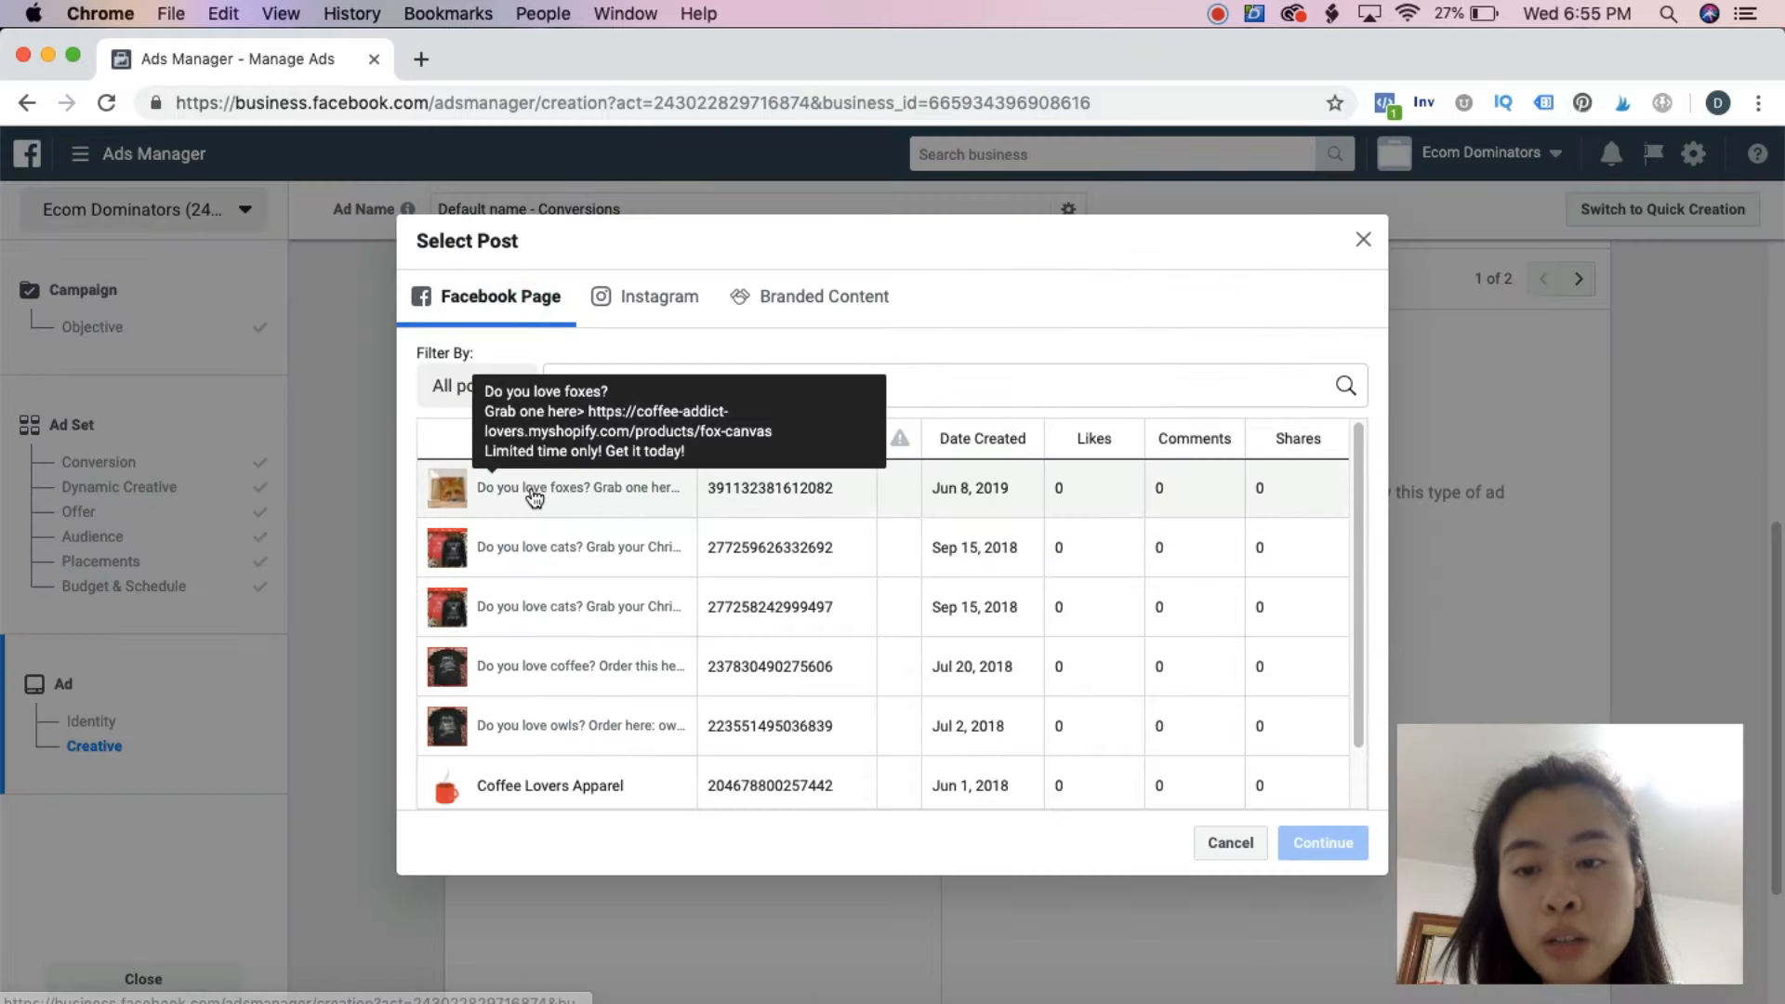
{"action": "left_click", "coordinate": [534, 491]}
{"action": "left_click", "coordinate": [1302, 841]}
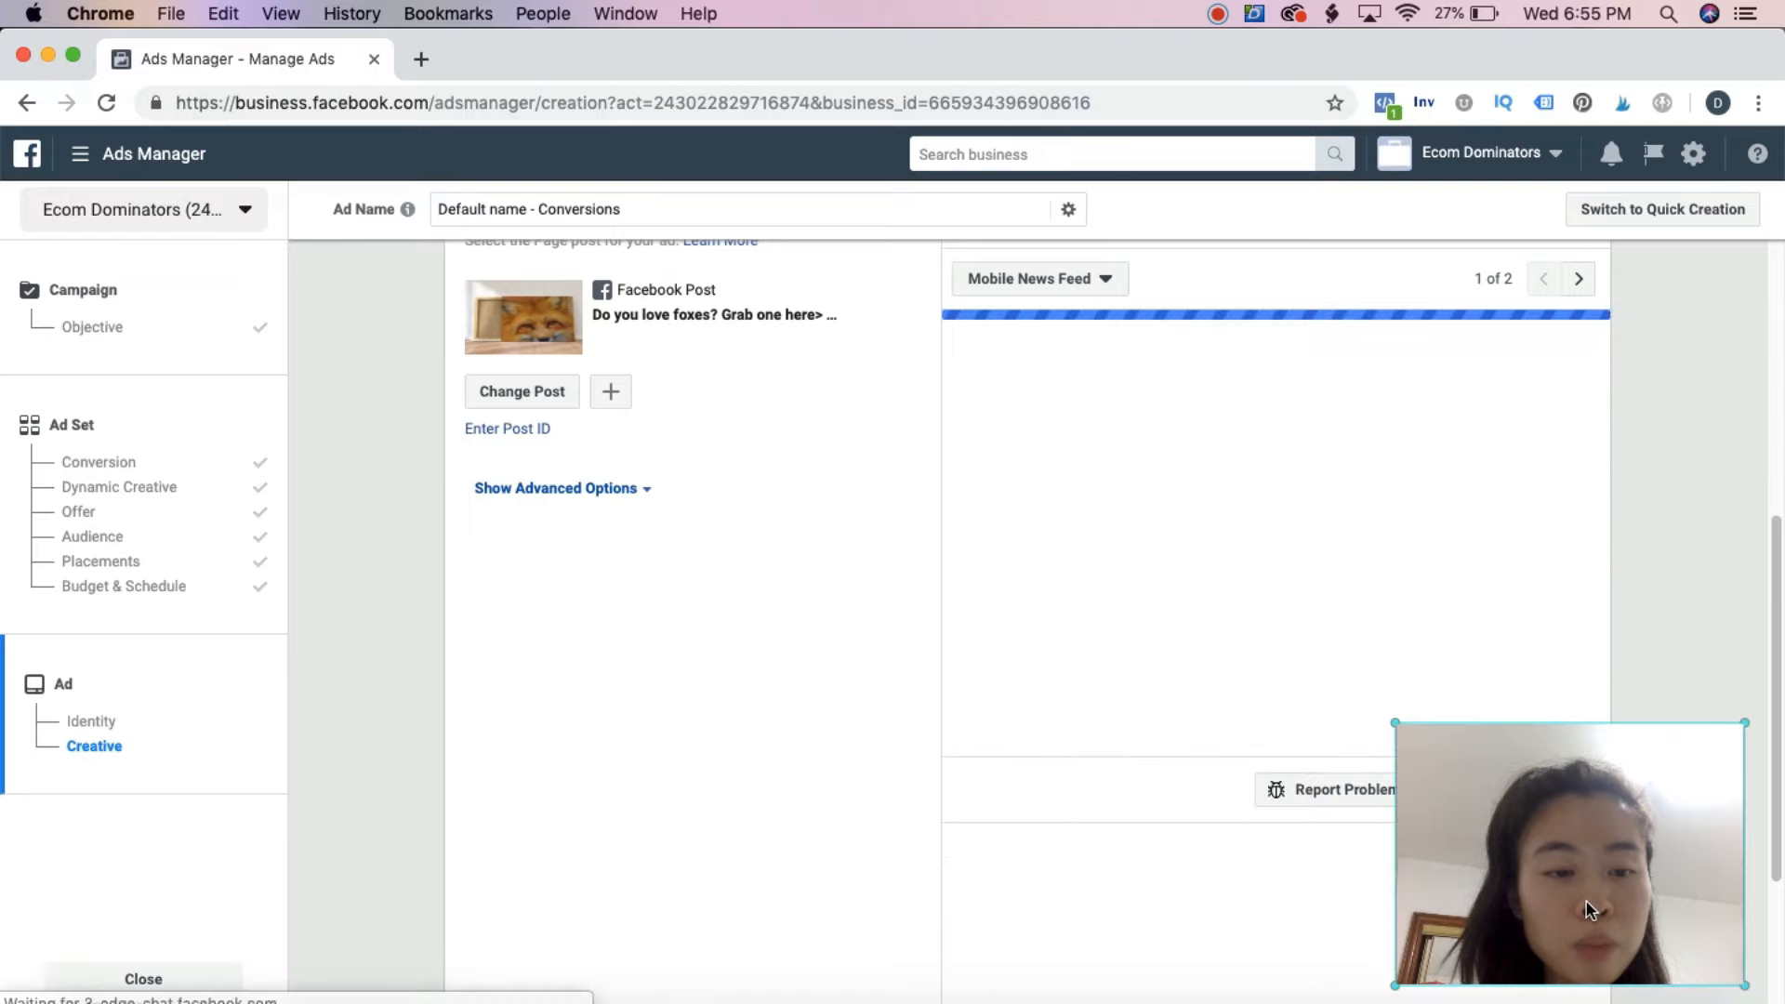
Confirm the finished ad to submit the campaign
{"action": "left_click_drag", "start_coordinate": [1462, 850], "coordinate": [818, 847]}
{"action": "scroll", "coordinate": [1414, 839], "scroll_direction": "down", "scroll_amount": 3}
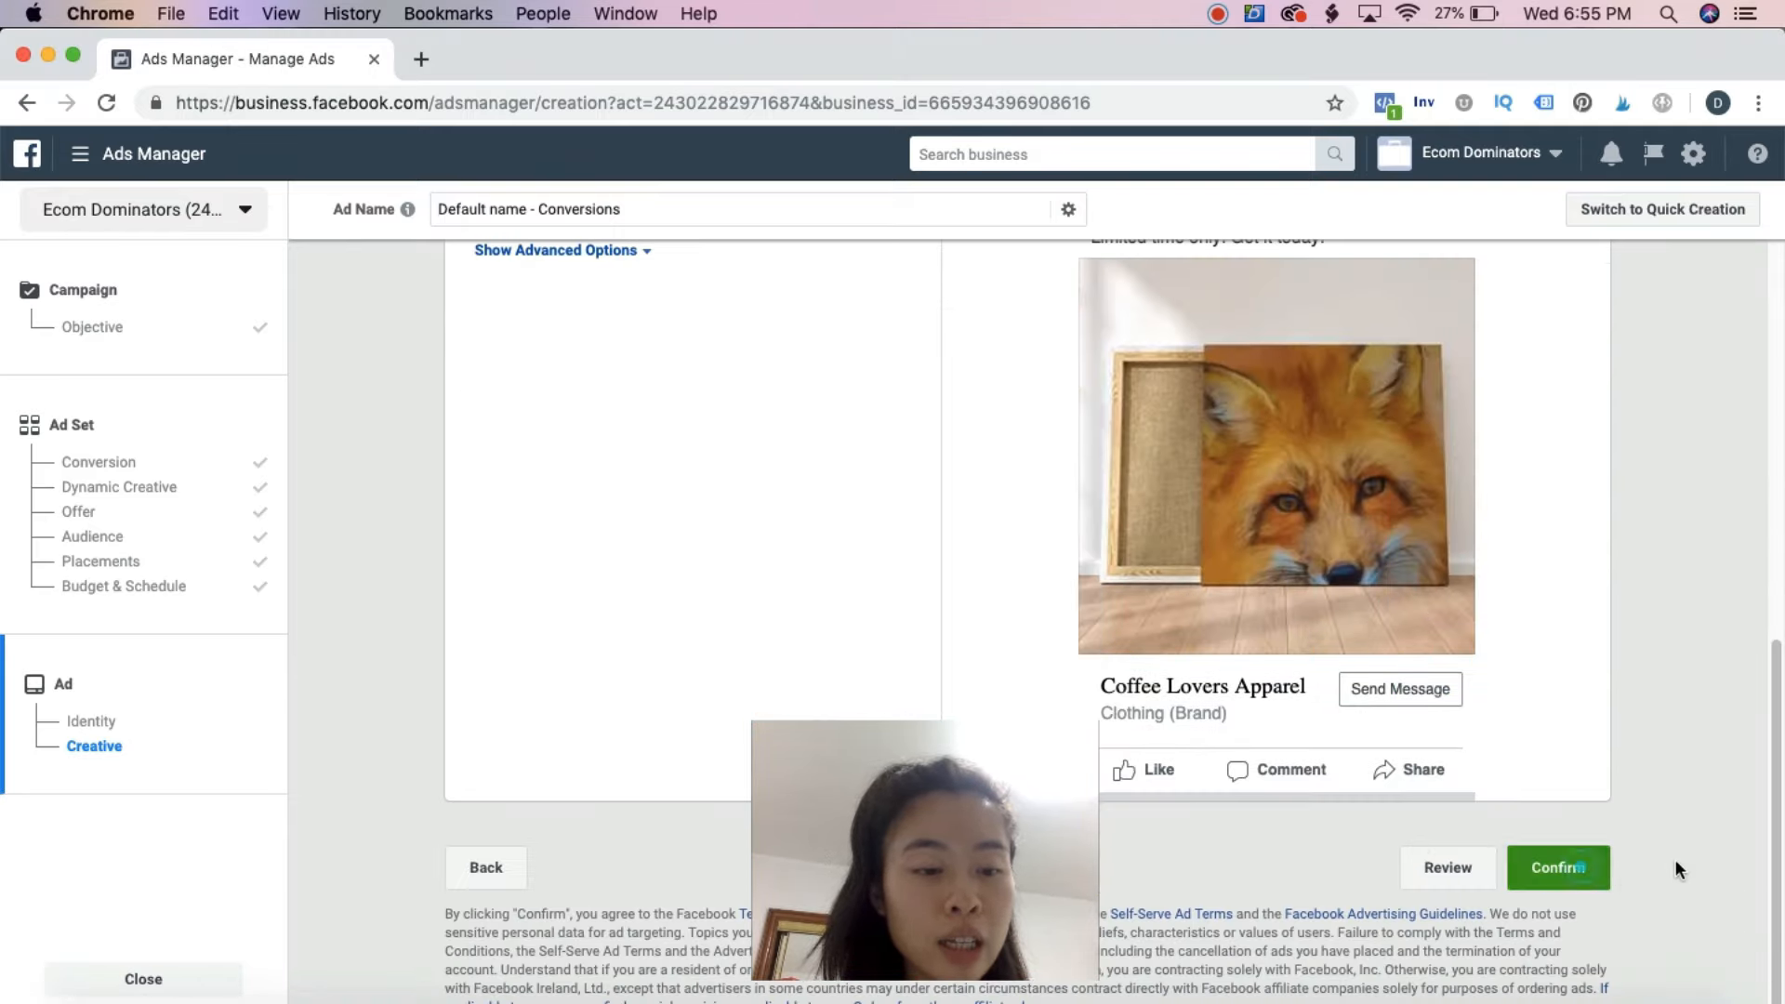
{"action": "left_click", "coordinate": [1561, 868]}
{"action": "left_click_drag", "start_coordinate": [963, 876], "coordinate": [1590, 876]}
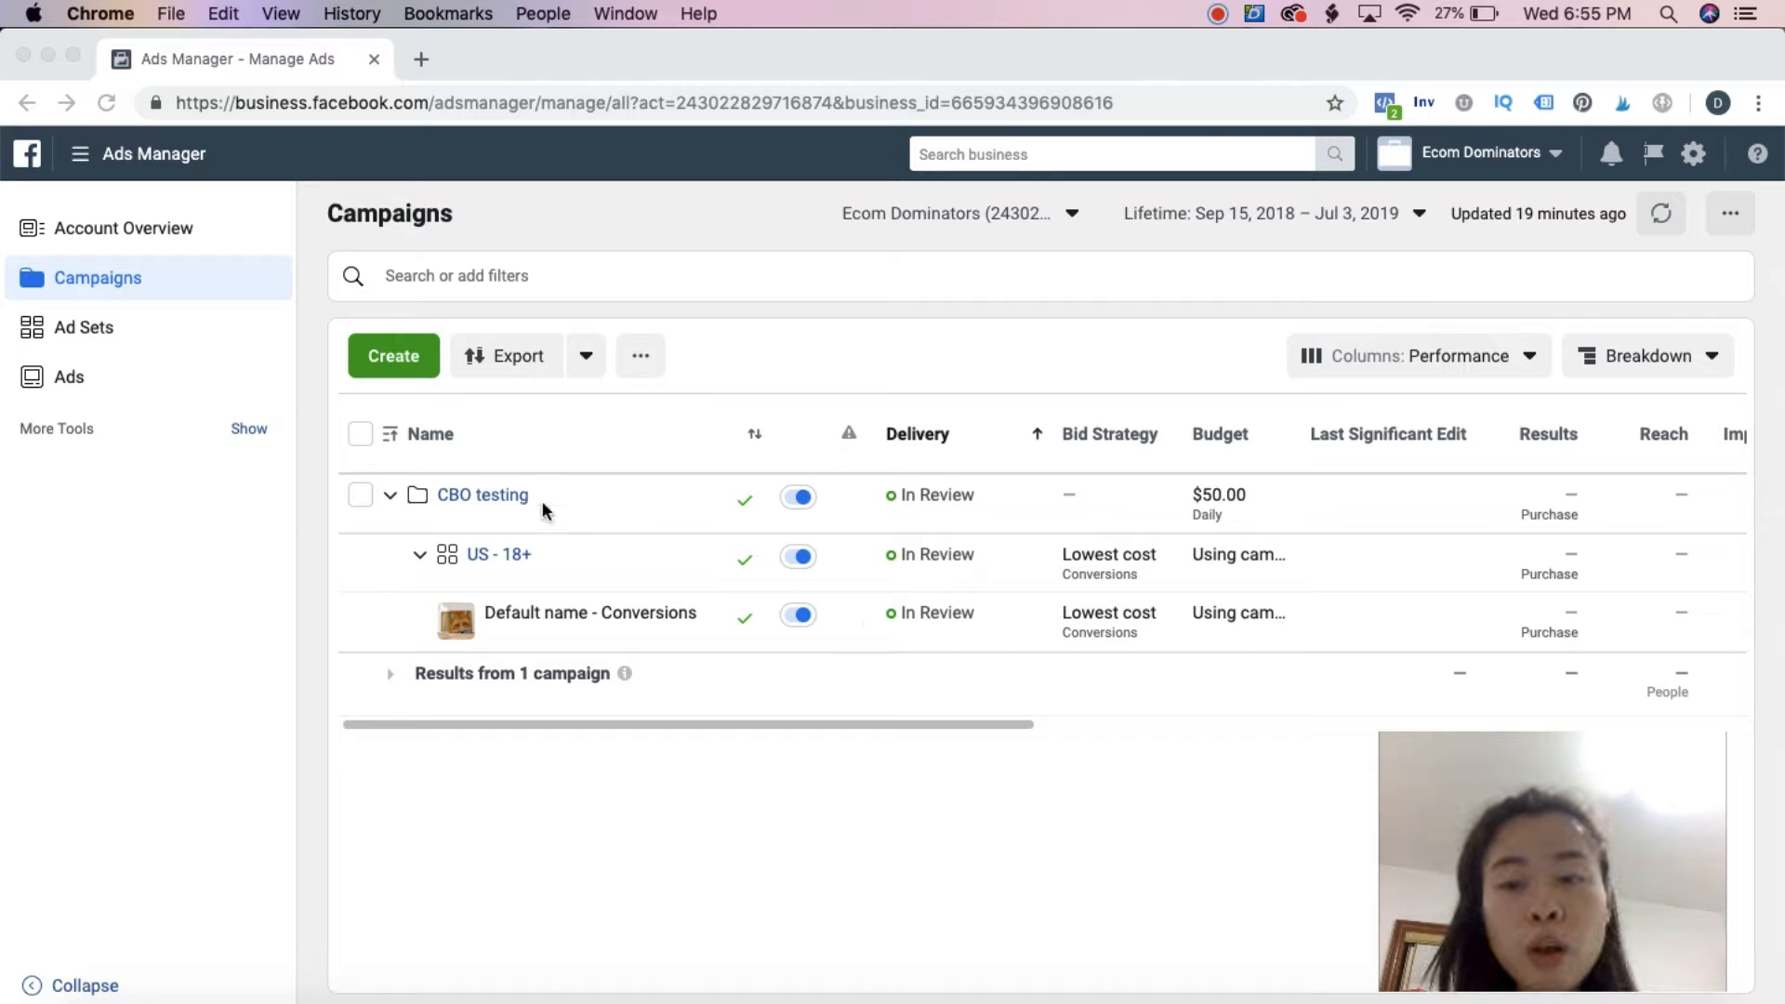
Duplicate the "US - 18+" ad set into the existing "CBO testing" campaign
{"action": "left_click", "coordinate": [100, 327]}
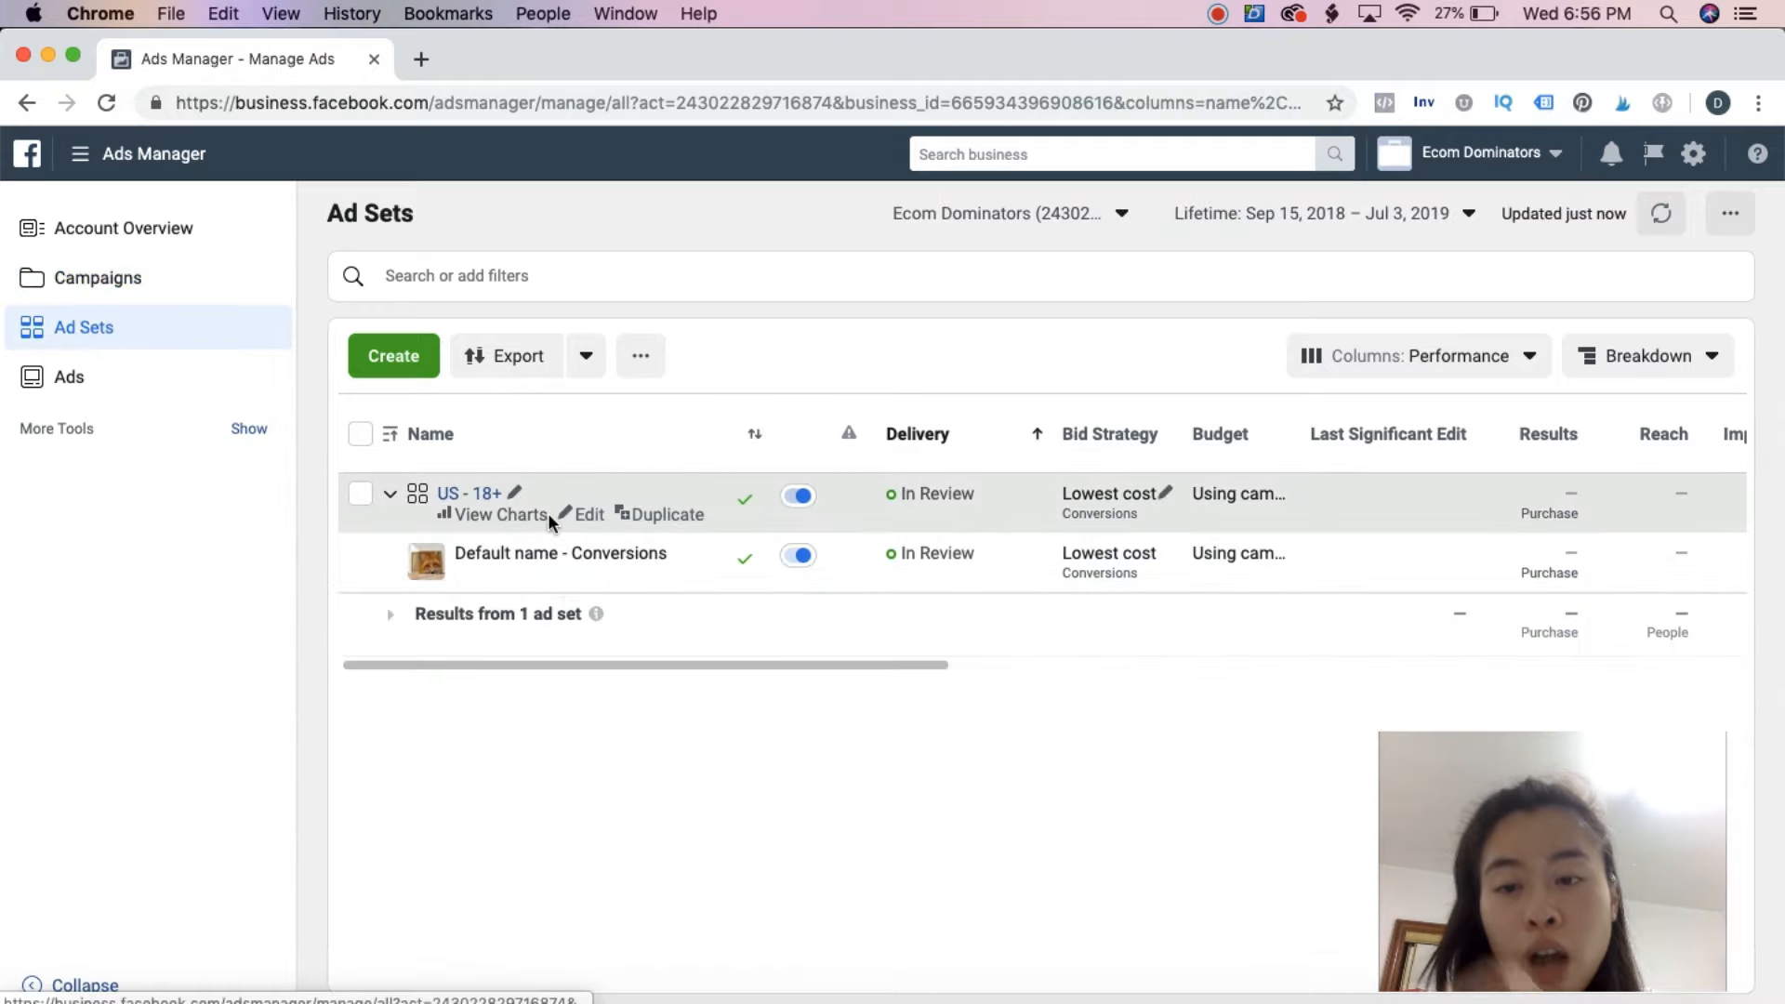
{"action": "left_click", "coordinate": [643, 526]}
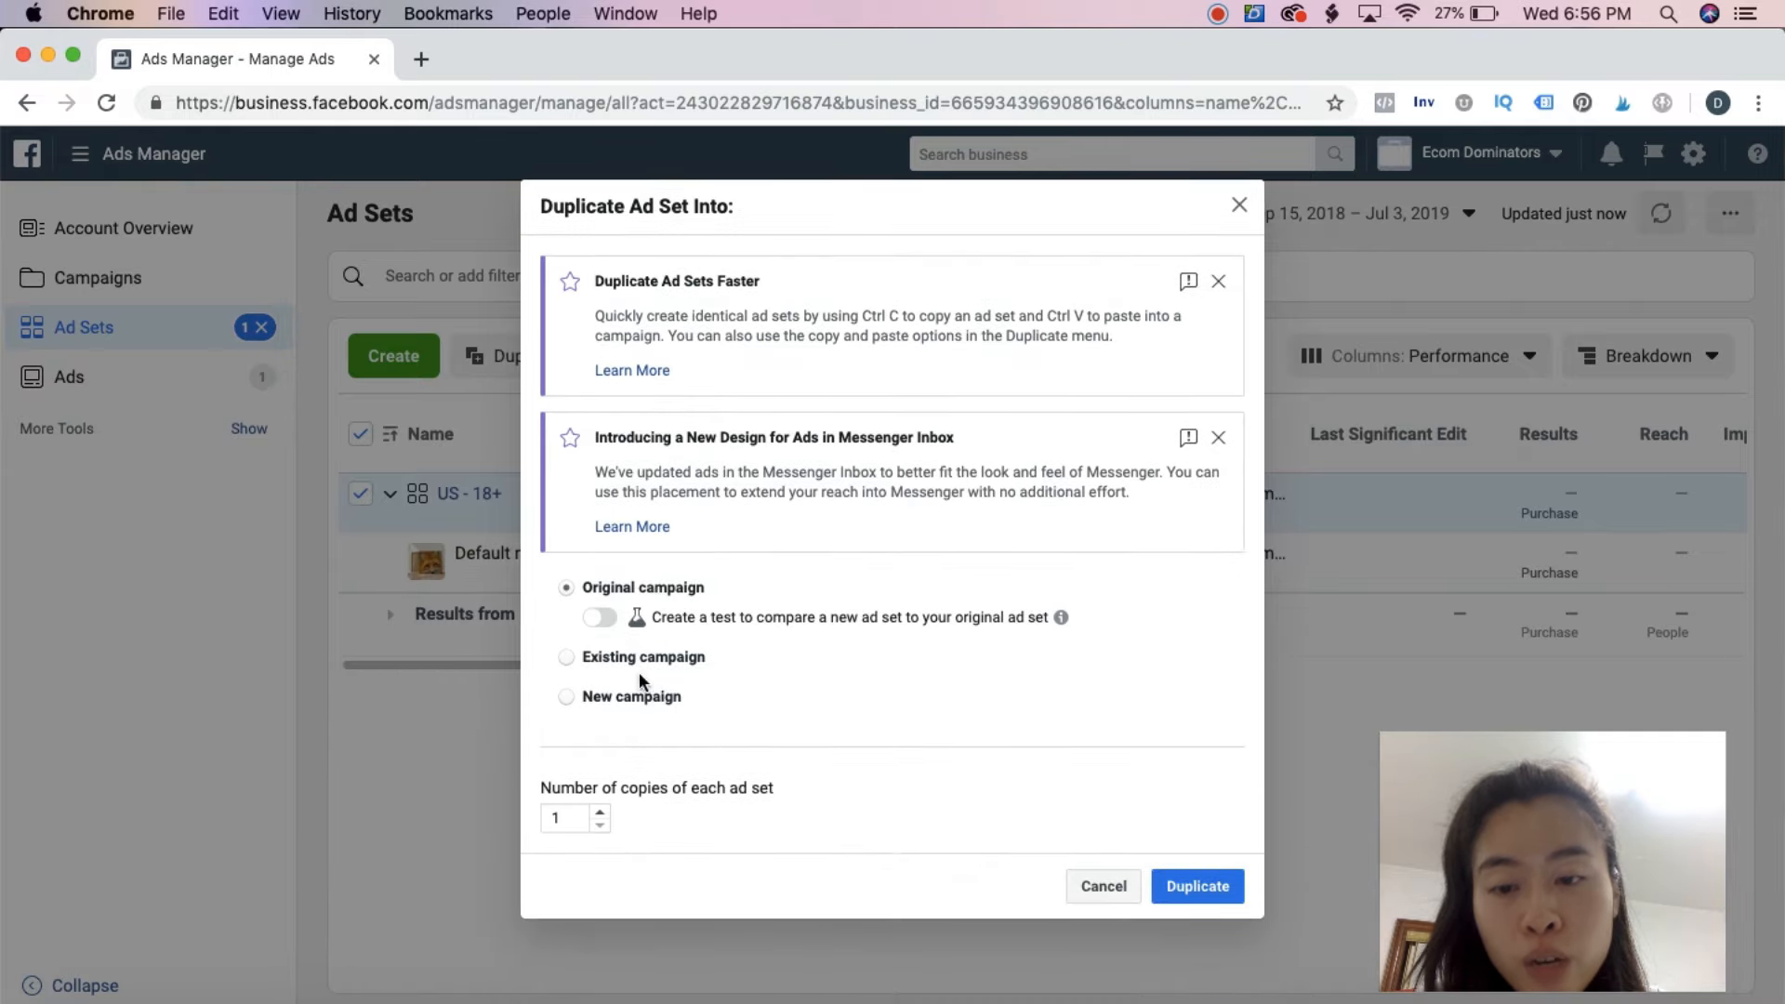
{"action": "left_click", "coordinate": [640, 658]}
{"action": "left_click", "coordinate": [711, 662]}
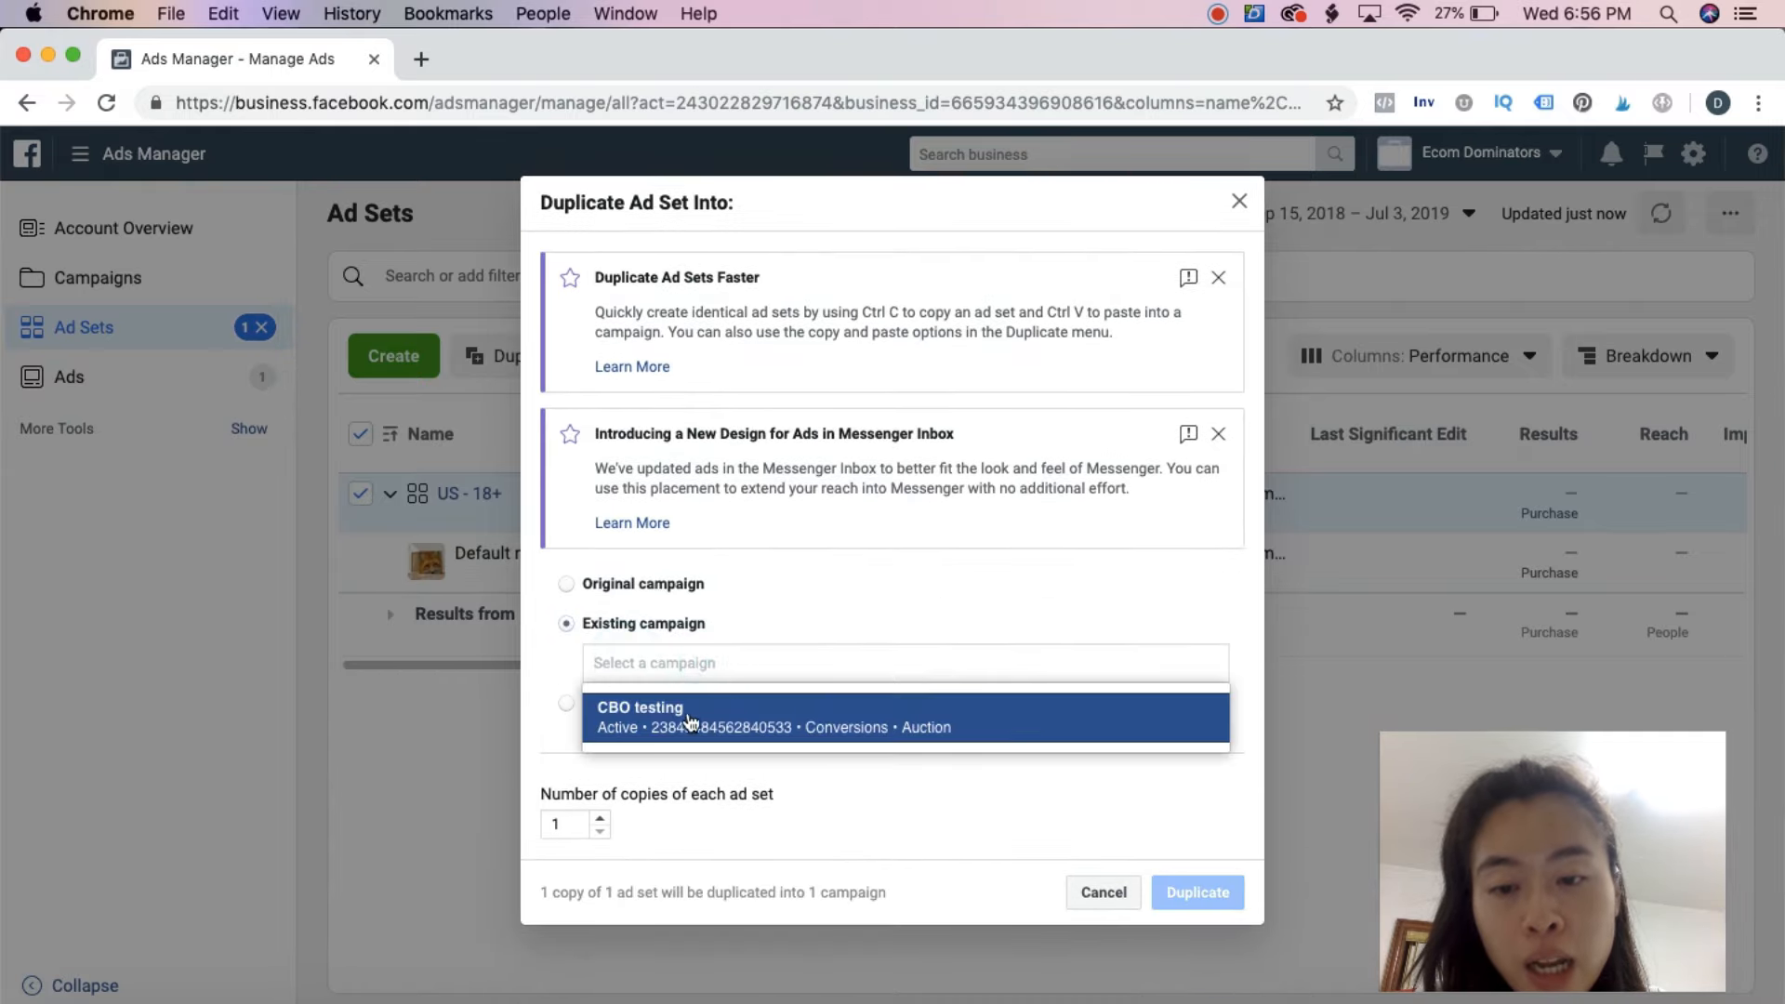
{"action": "left_click", "coordinate": [852, 720]}
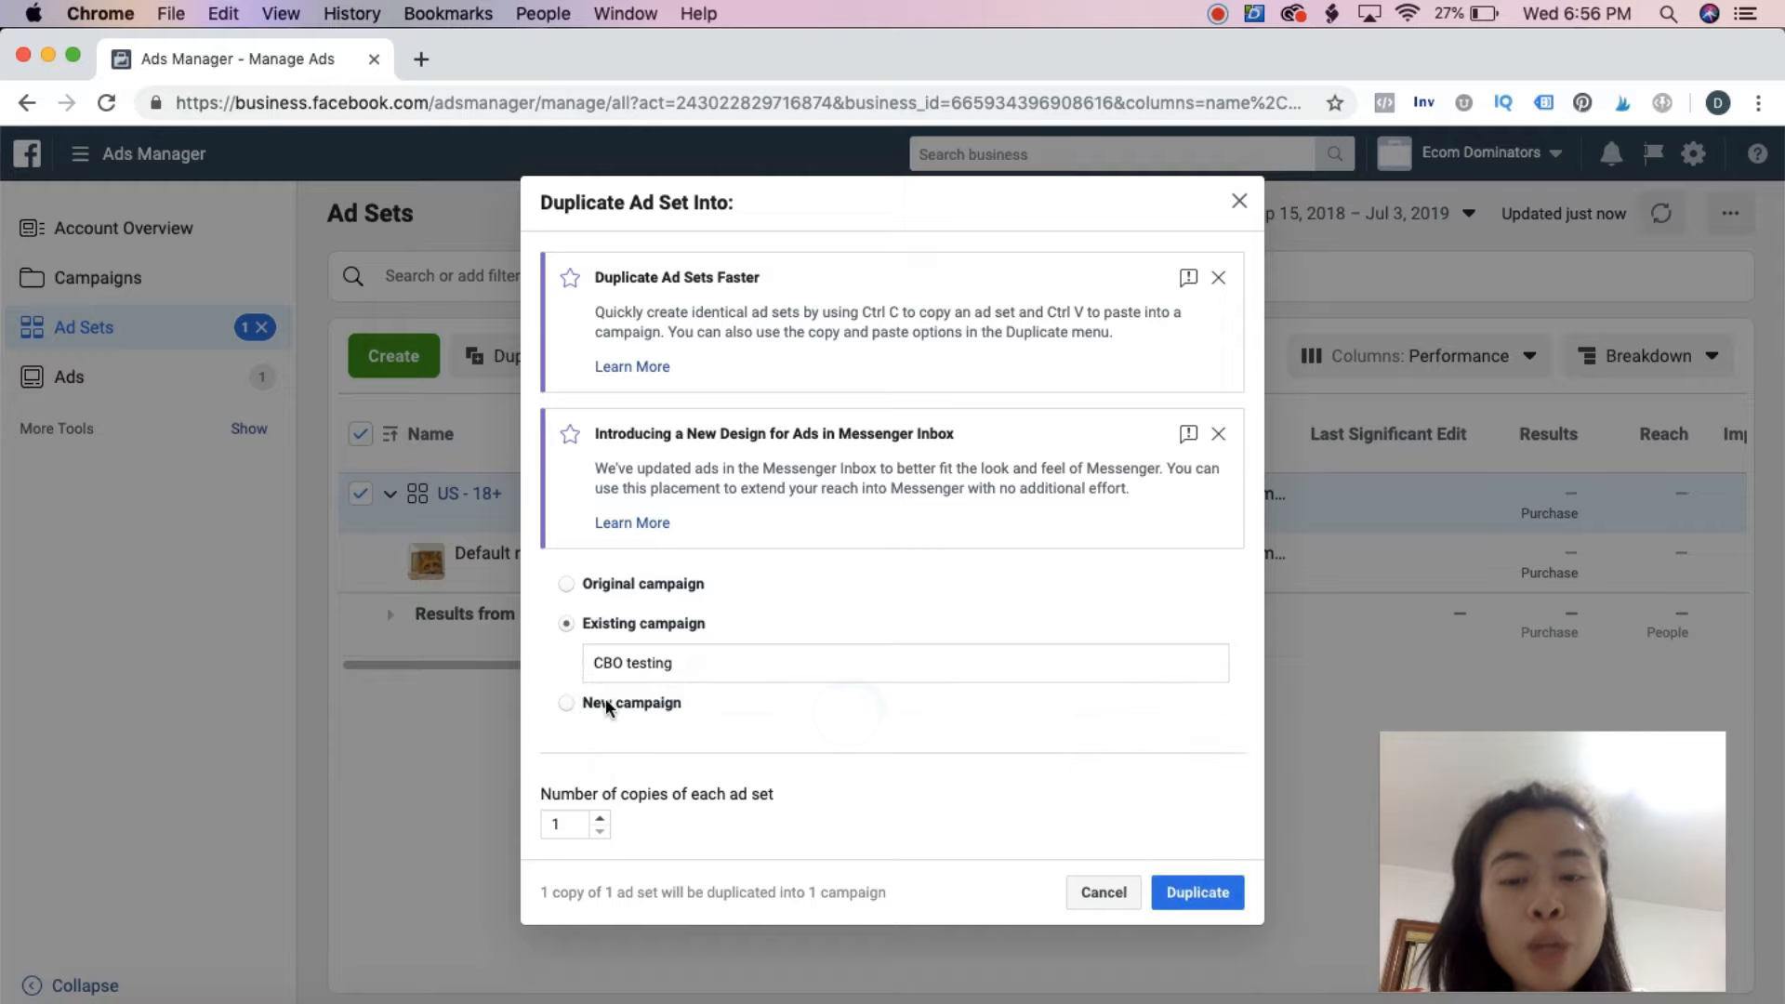
{"action": "left_click", "coordinate": [1197, 891]}
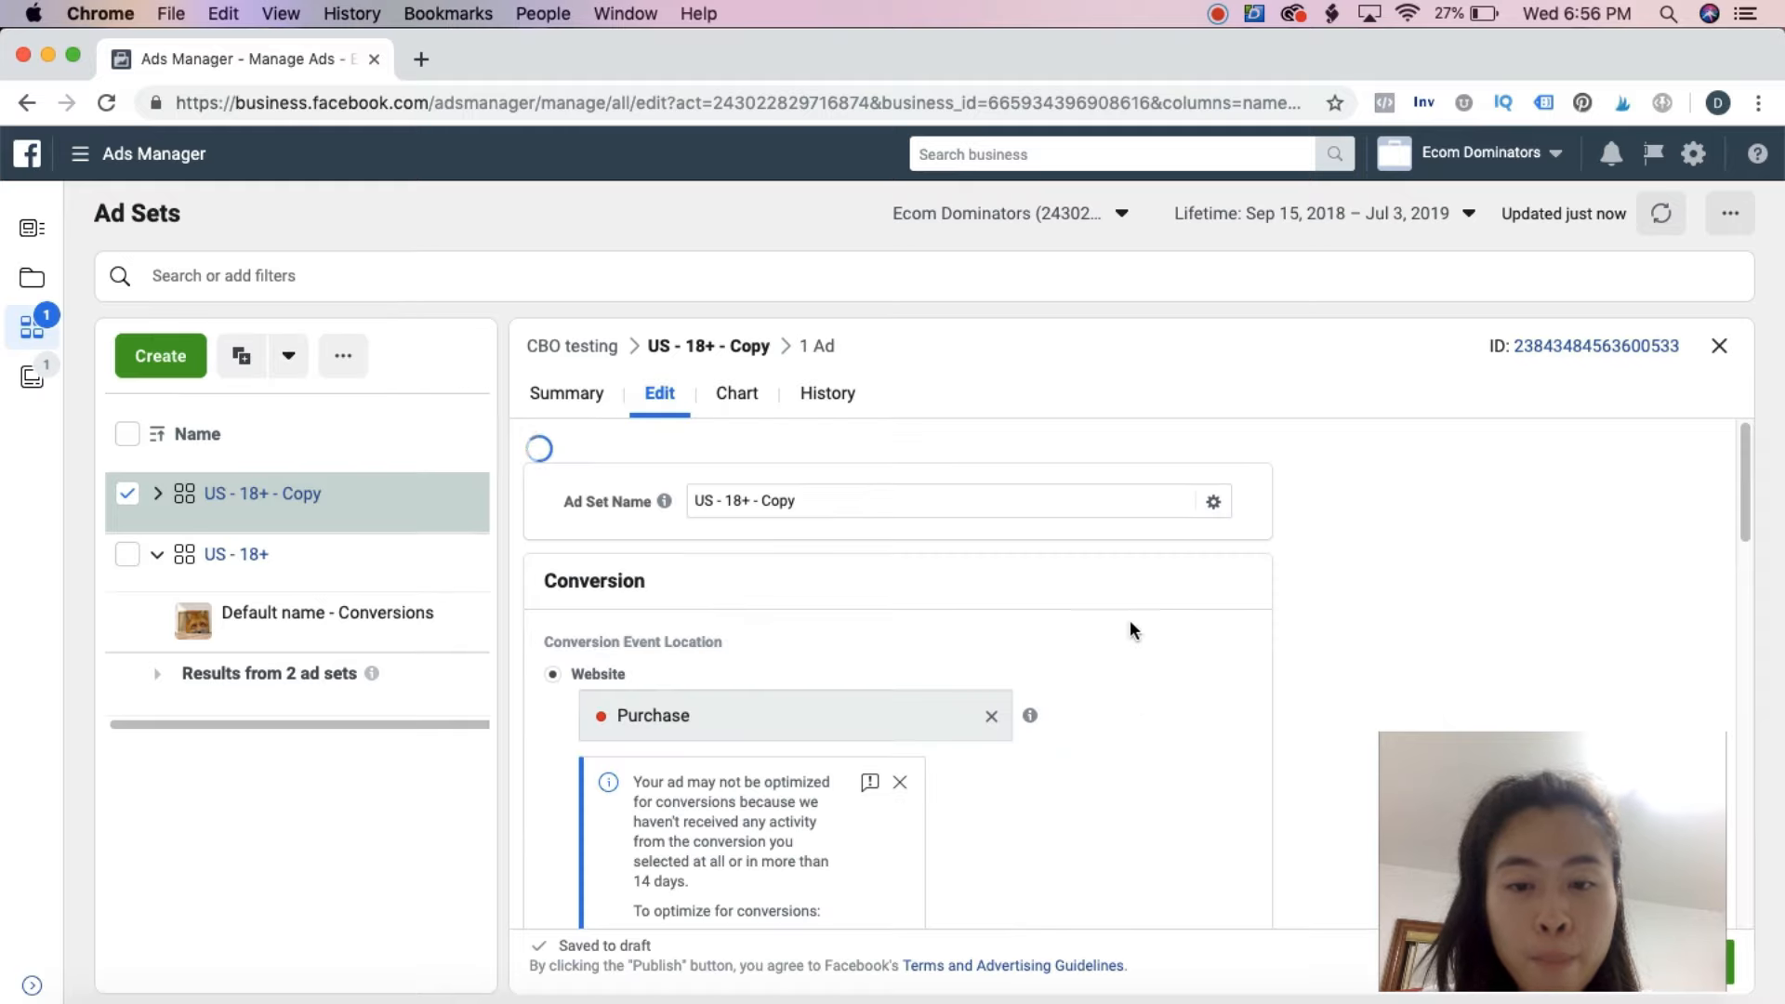
Replace the Yoga interest with Yoga Journal in the "US - 18+ - Copy" ad set's detailed targeting and publish it
{"action": "scroll", "coordinate": [1015, 593], "scroll_direction": "down", "scroll_amount": 3}
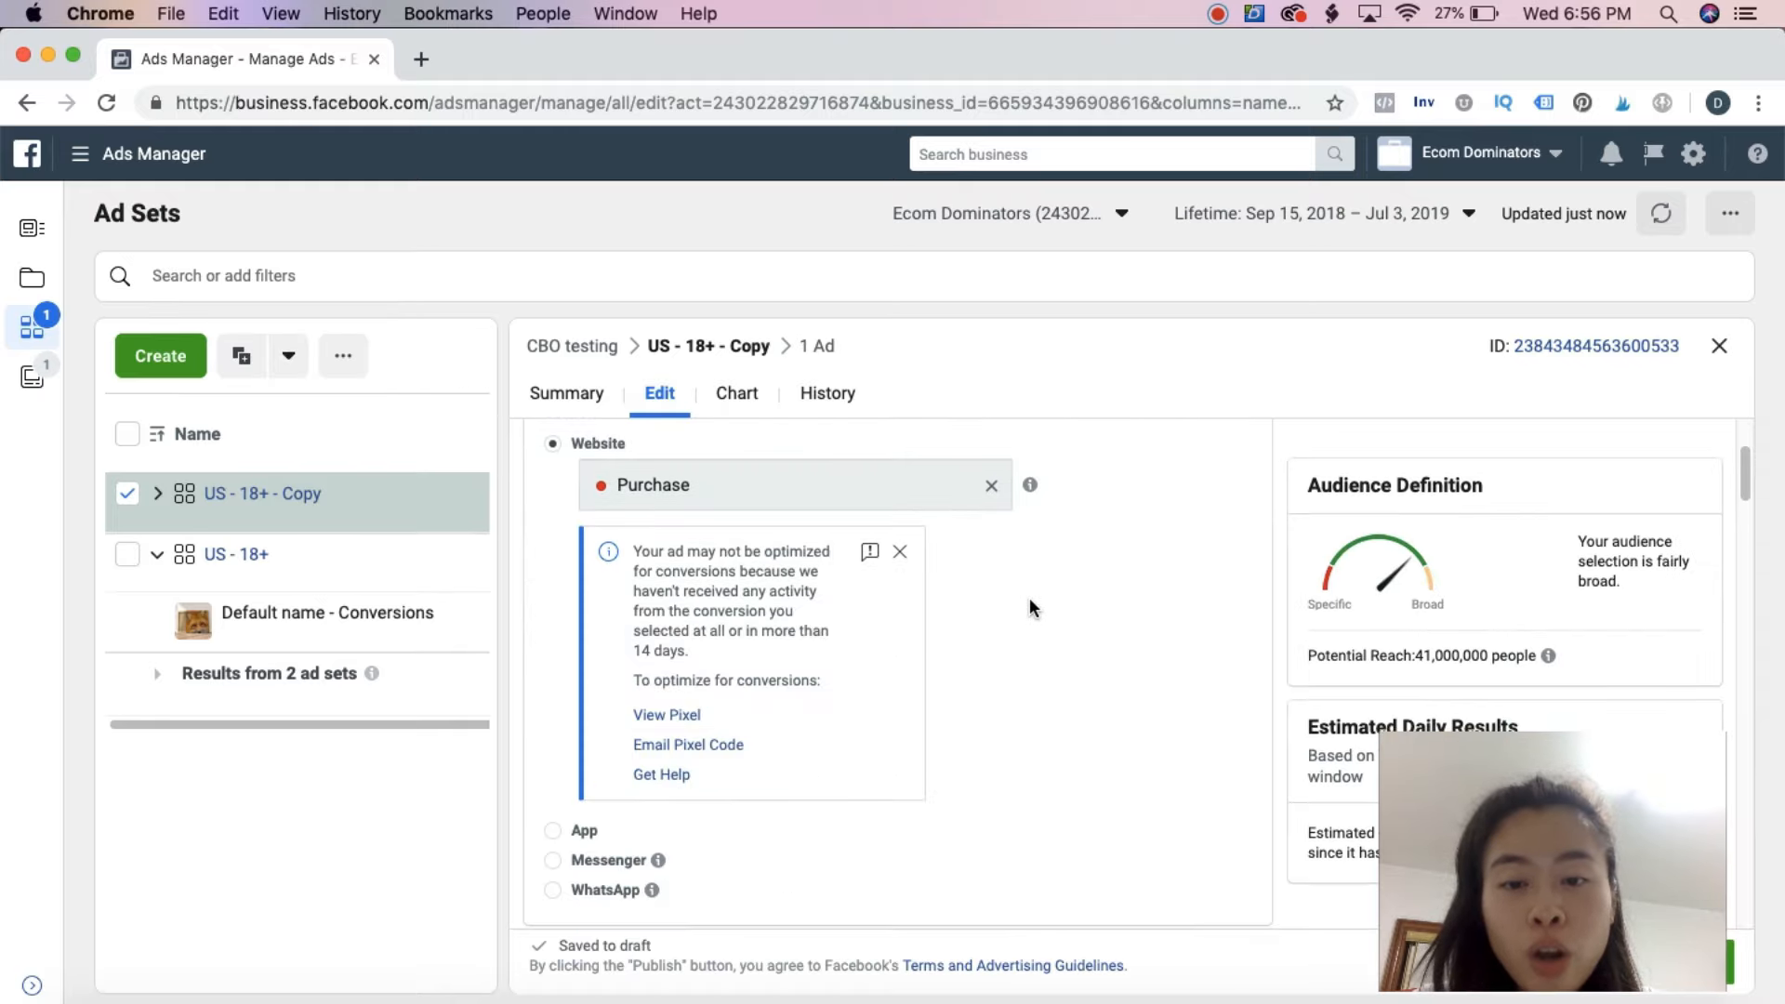
{"action": "scroll", "coordinate": [1034, 599], "scroll_direction": "down", "scroll_amount": 15}
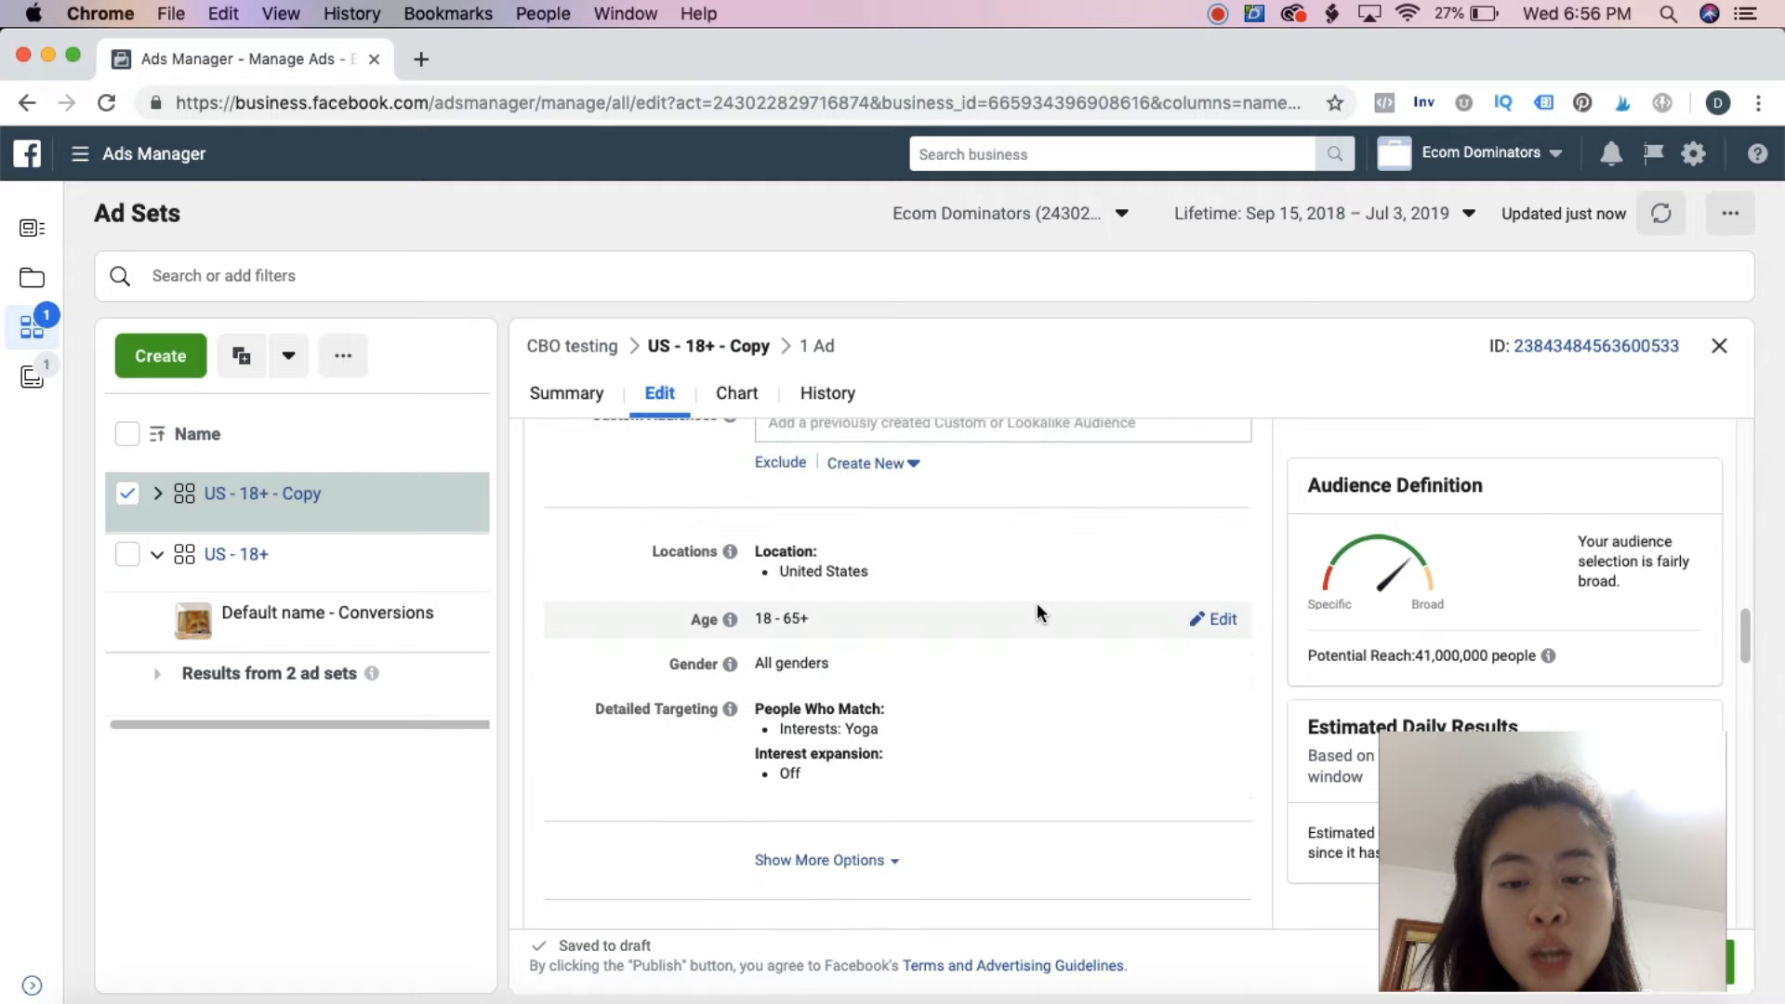
{"action": "left_click", "coordinate": [1207, 510]}
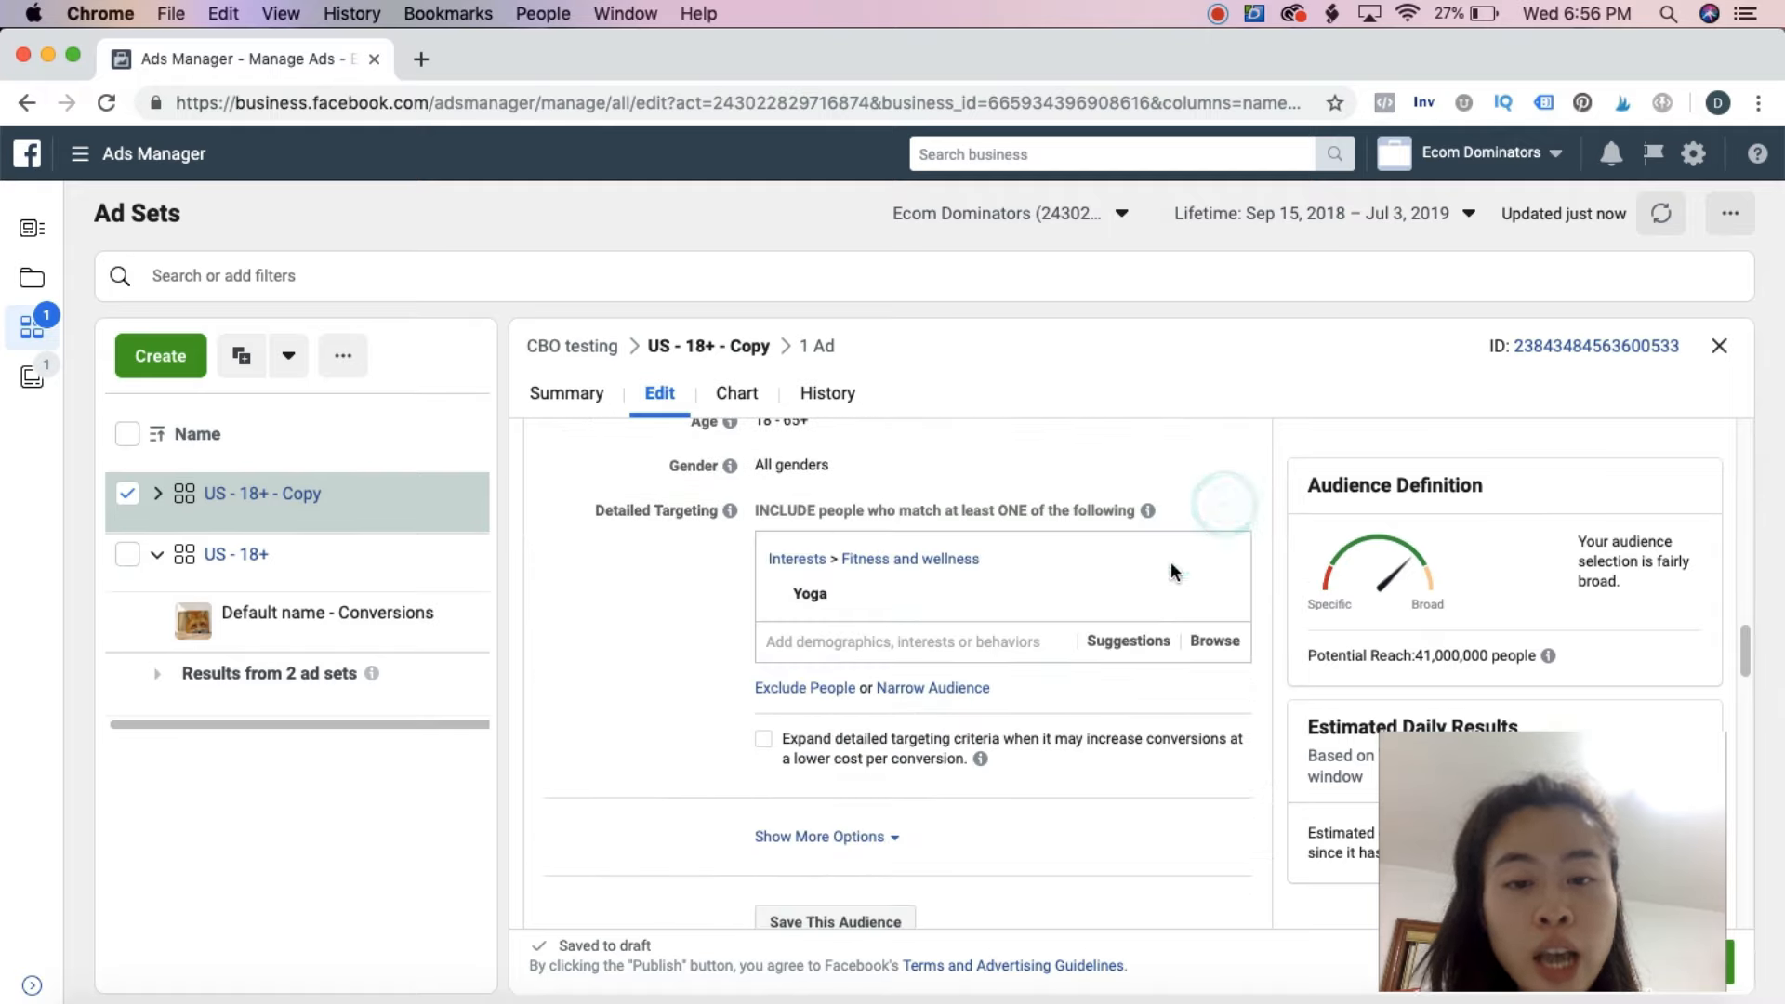
{"action": "left_click", "coordinate": [1217, 594]}
{"action": "left_click", "coordinate": [911, 550]}
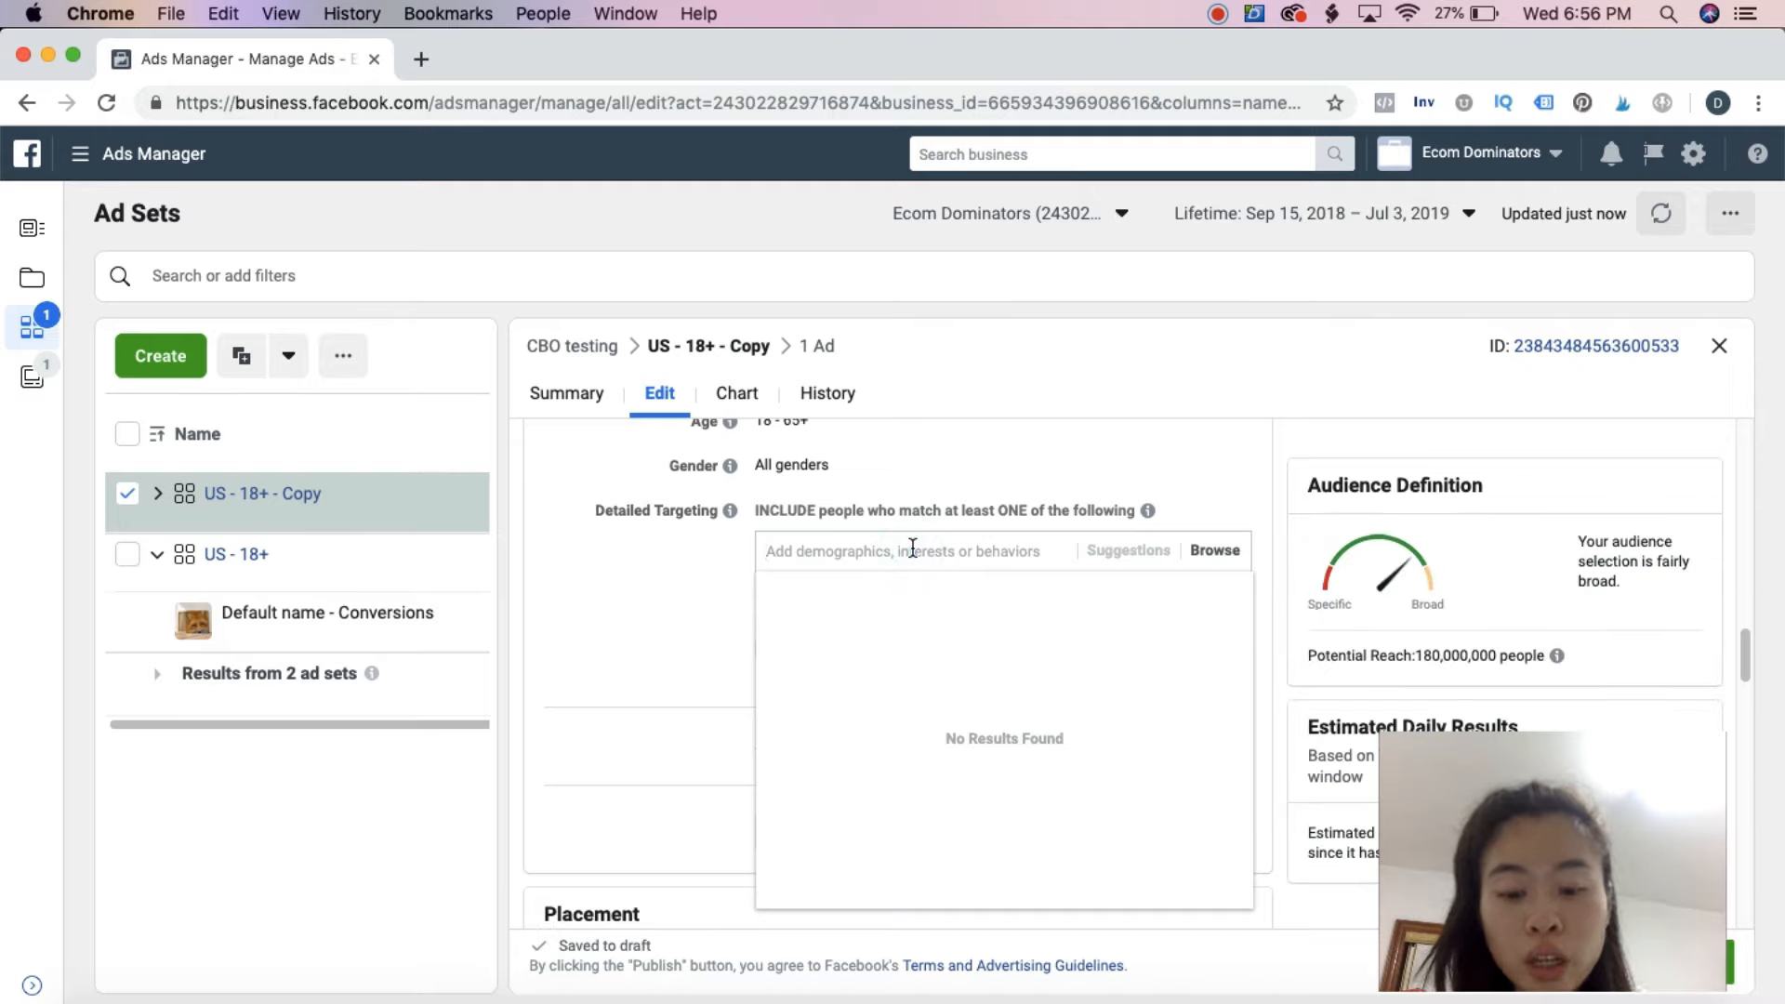
{"action": "type", "text": "yoga"}
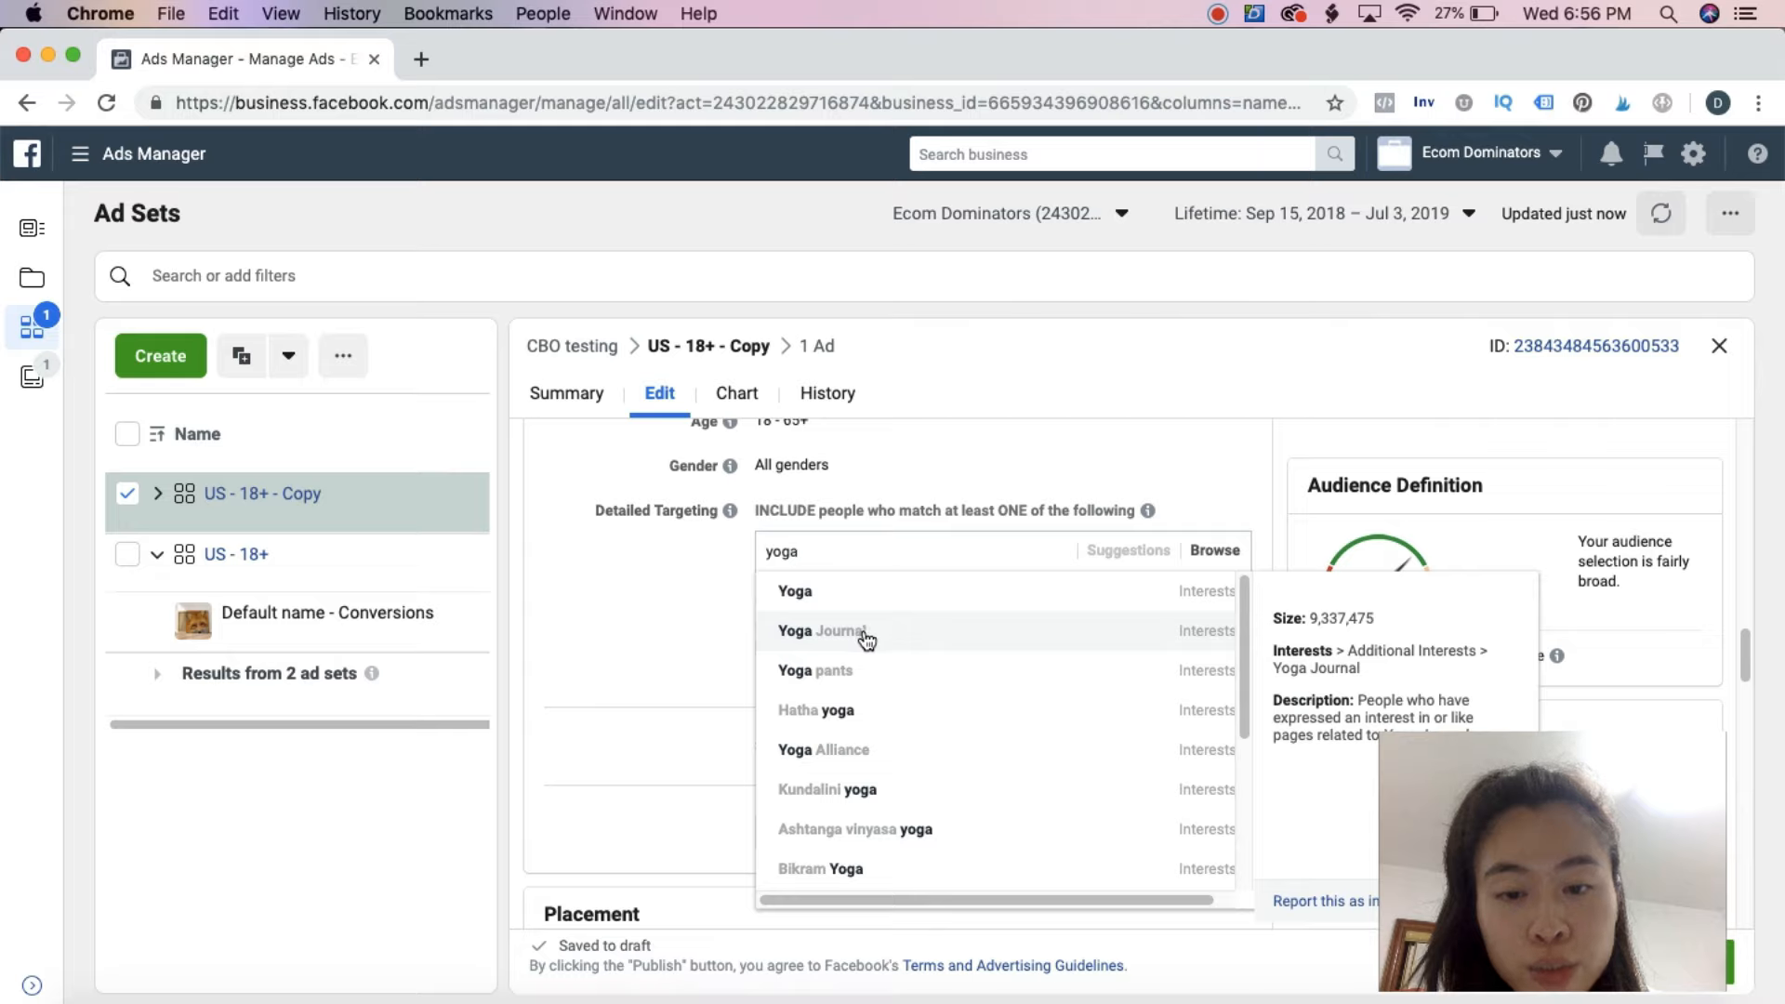
{"action": "left_click", "coordinate": [865, 632]}
{"action": "left_click", "coordinate": [655, 628]}
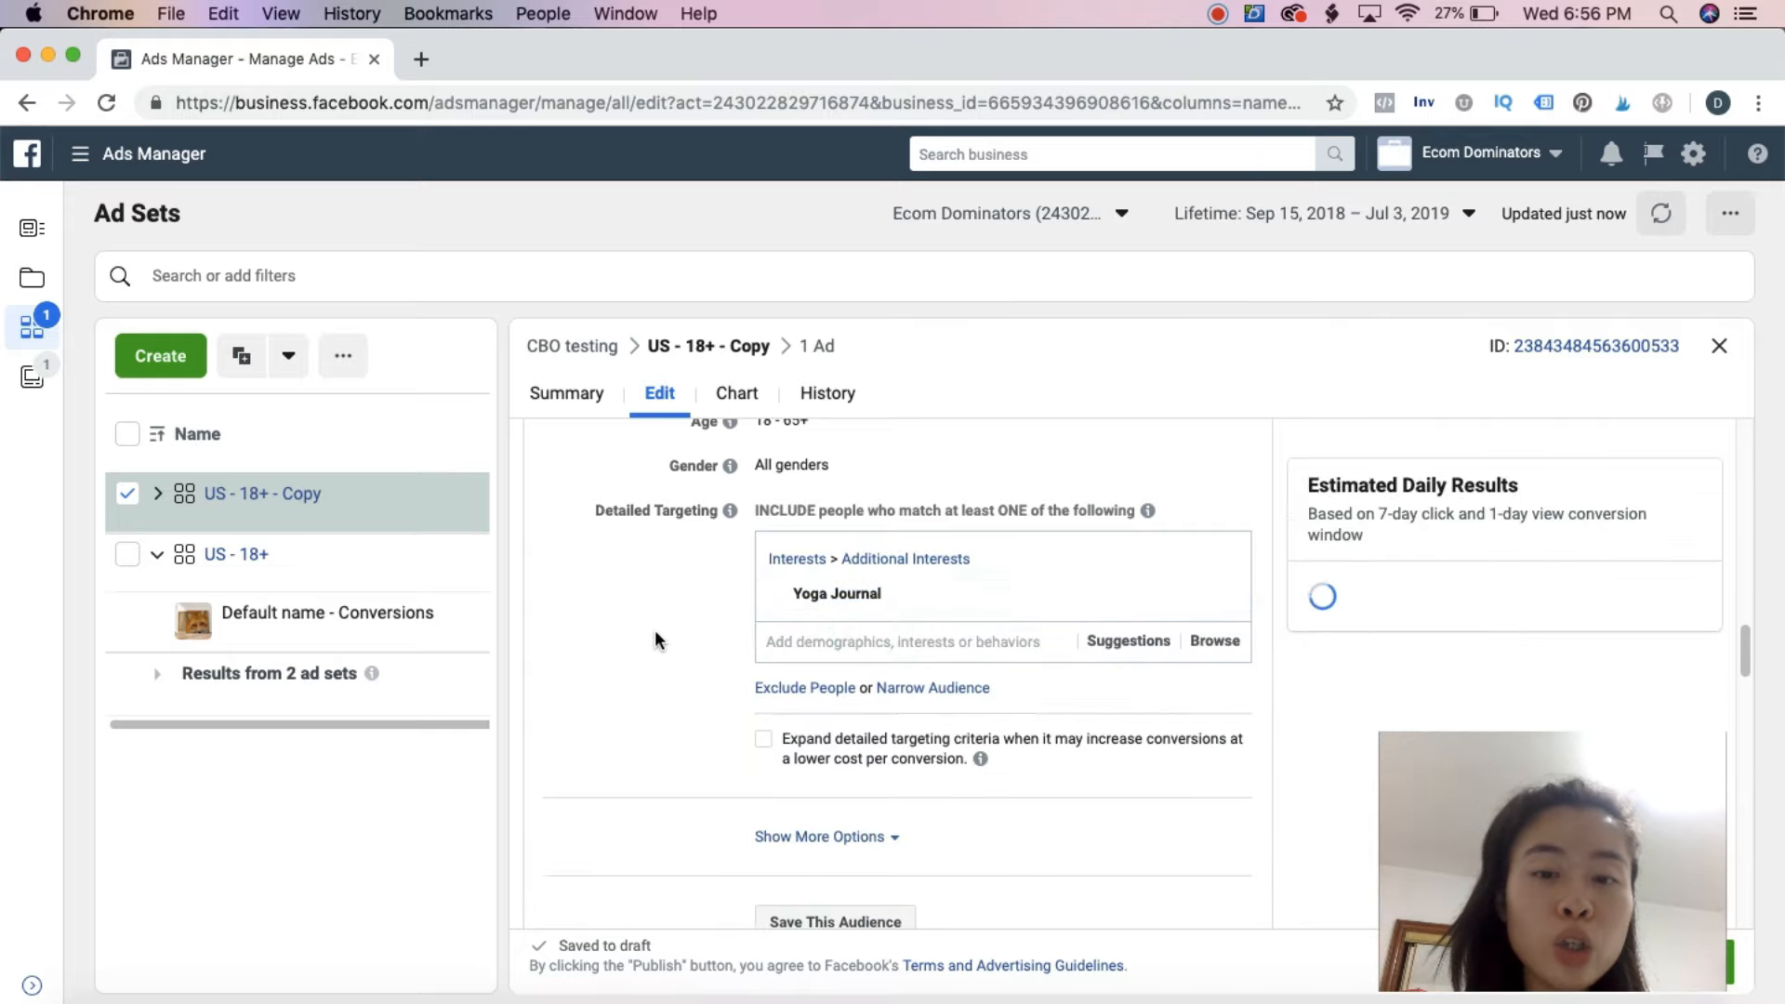
{"action": "scroll", "coordinate": [653, 639], "scroll_direction": "down", "scroll_amount": 4}
{"action": "left_click_drag", "start_coordinate": [1562, 866], "coordinate": [1574, 759]}
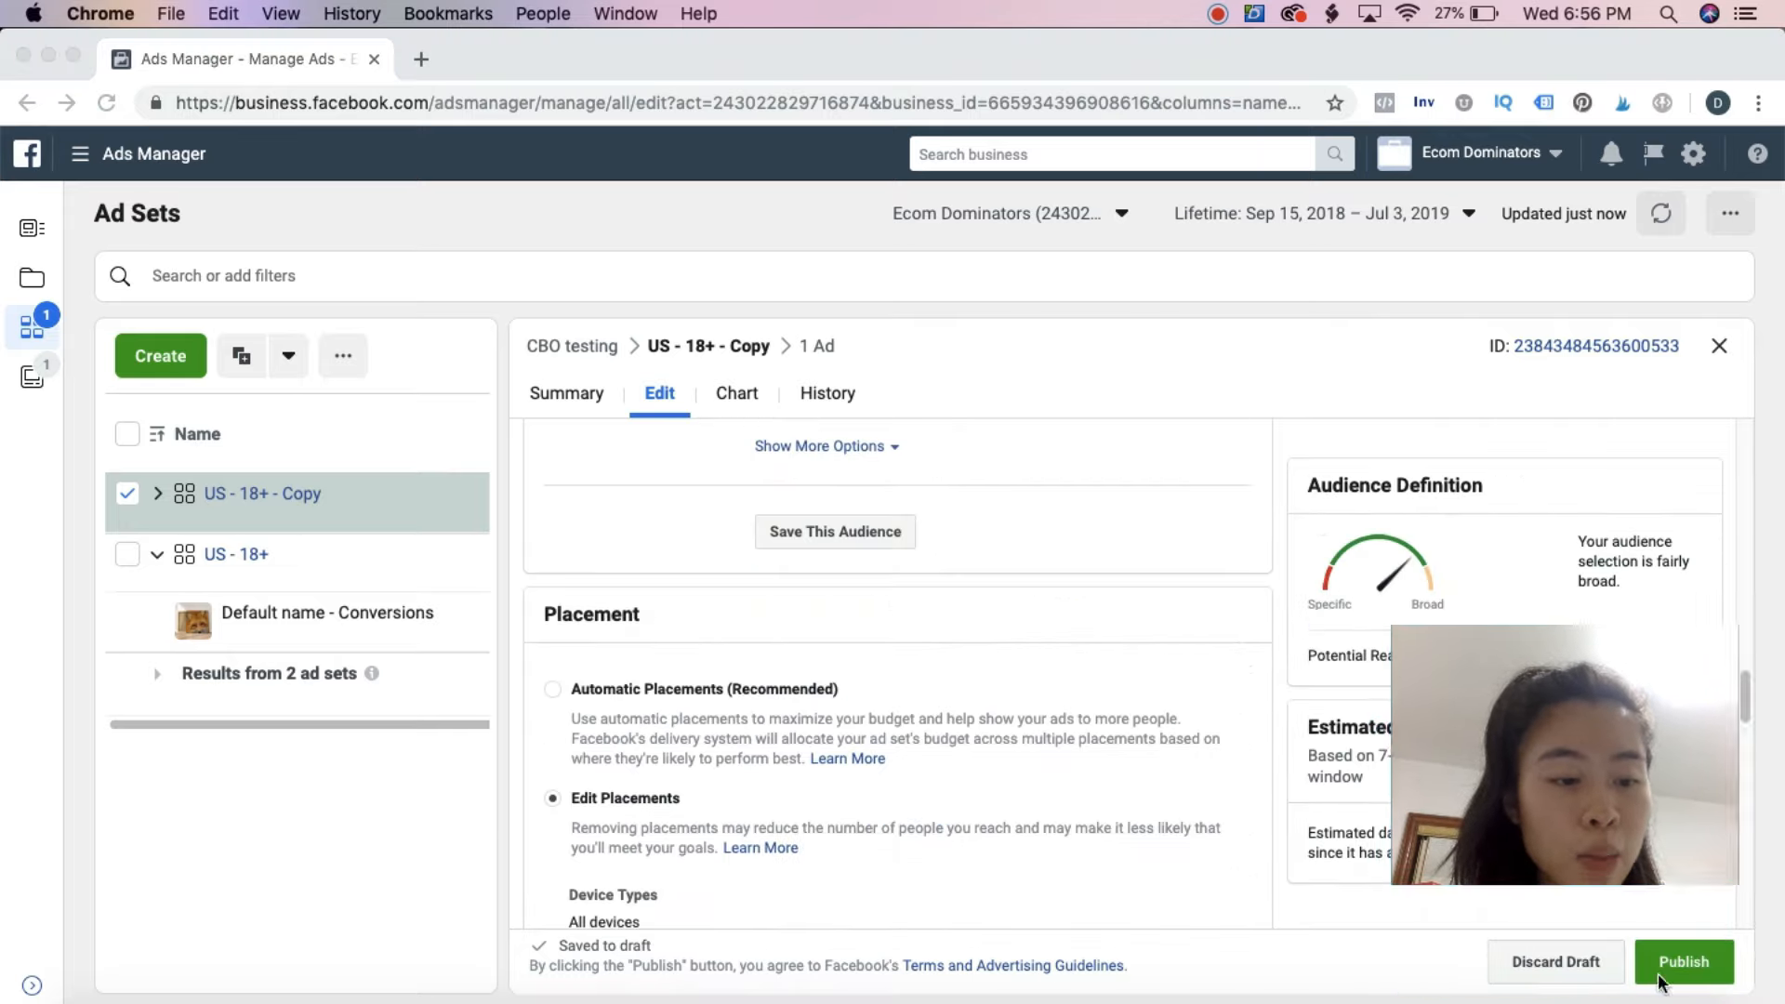
{"action": "left_click", "coordinate": [1694, 963]}
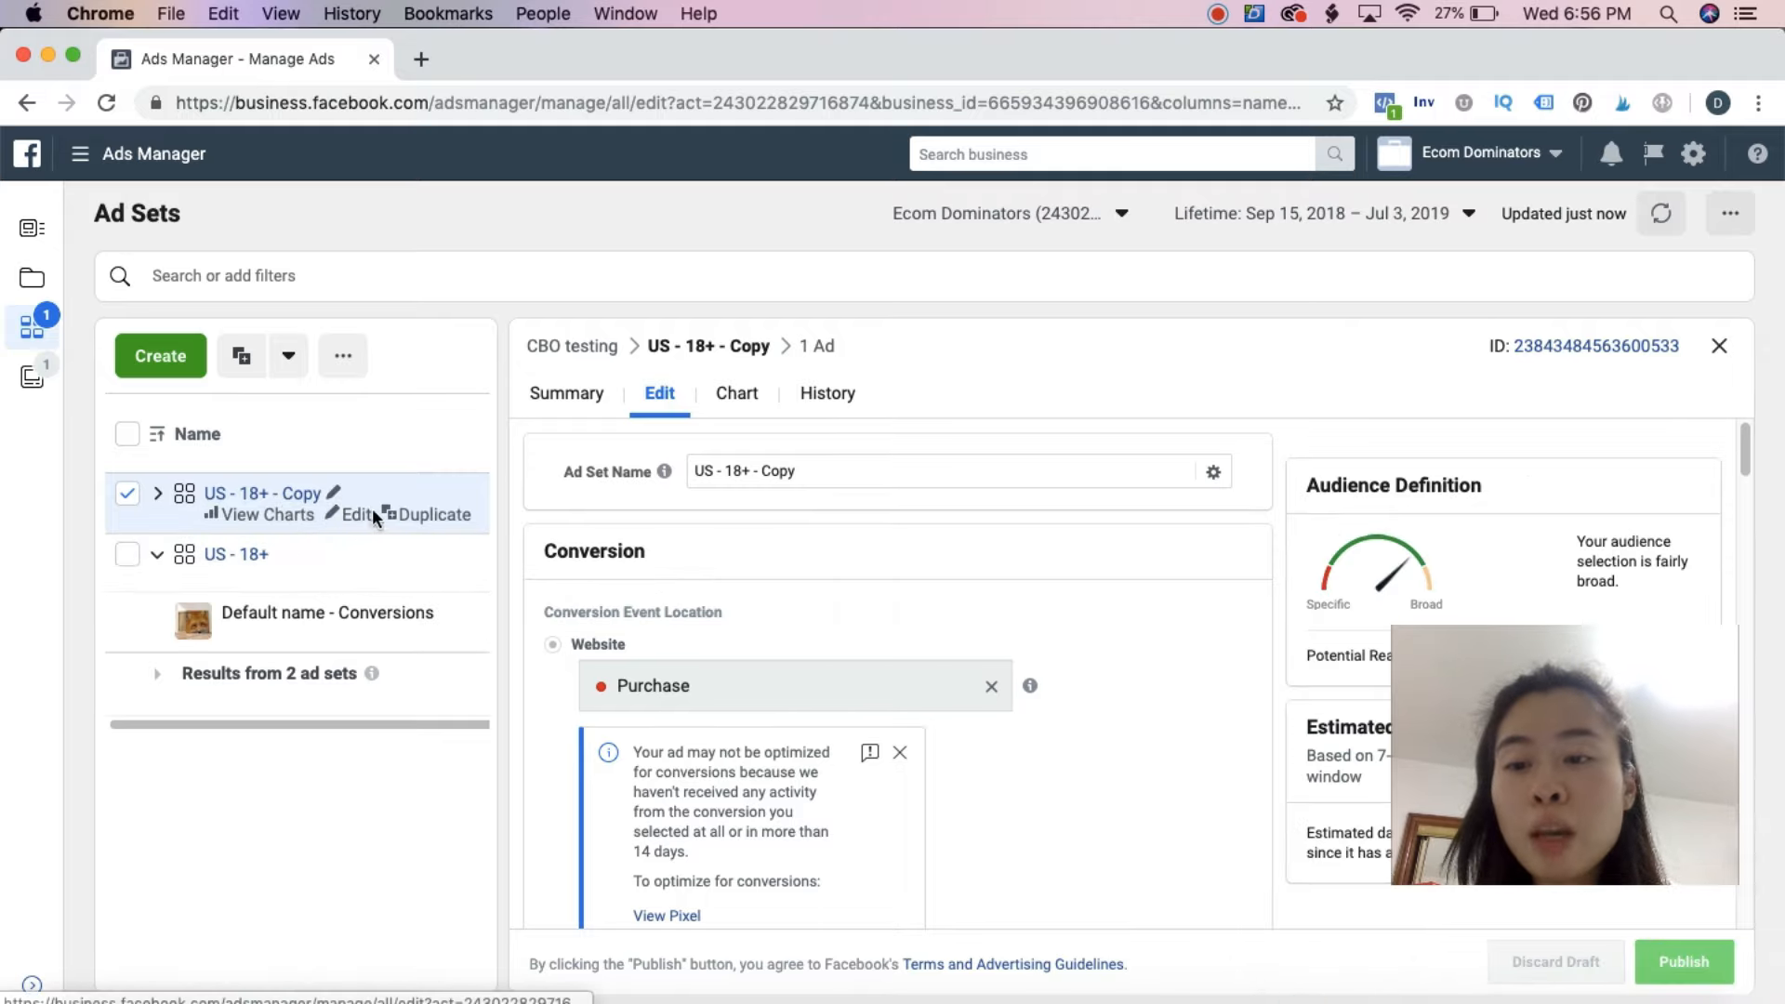
Duplicate the "US - 18+ - Copy" ad set into the existing "CBO testing" campaign
{"action": "left_click", "coordinate": [423, 515]}
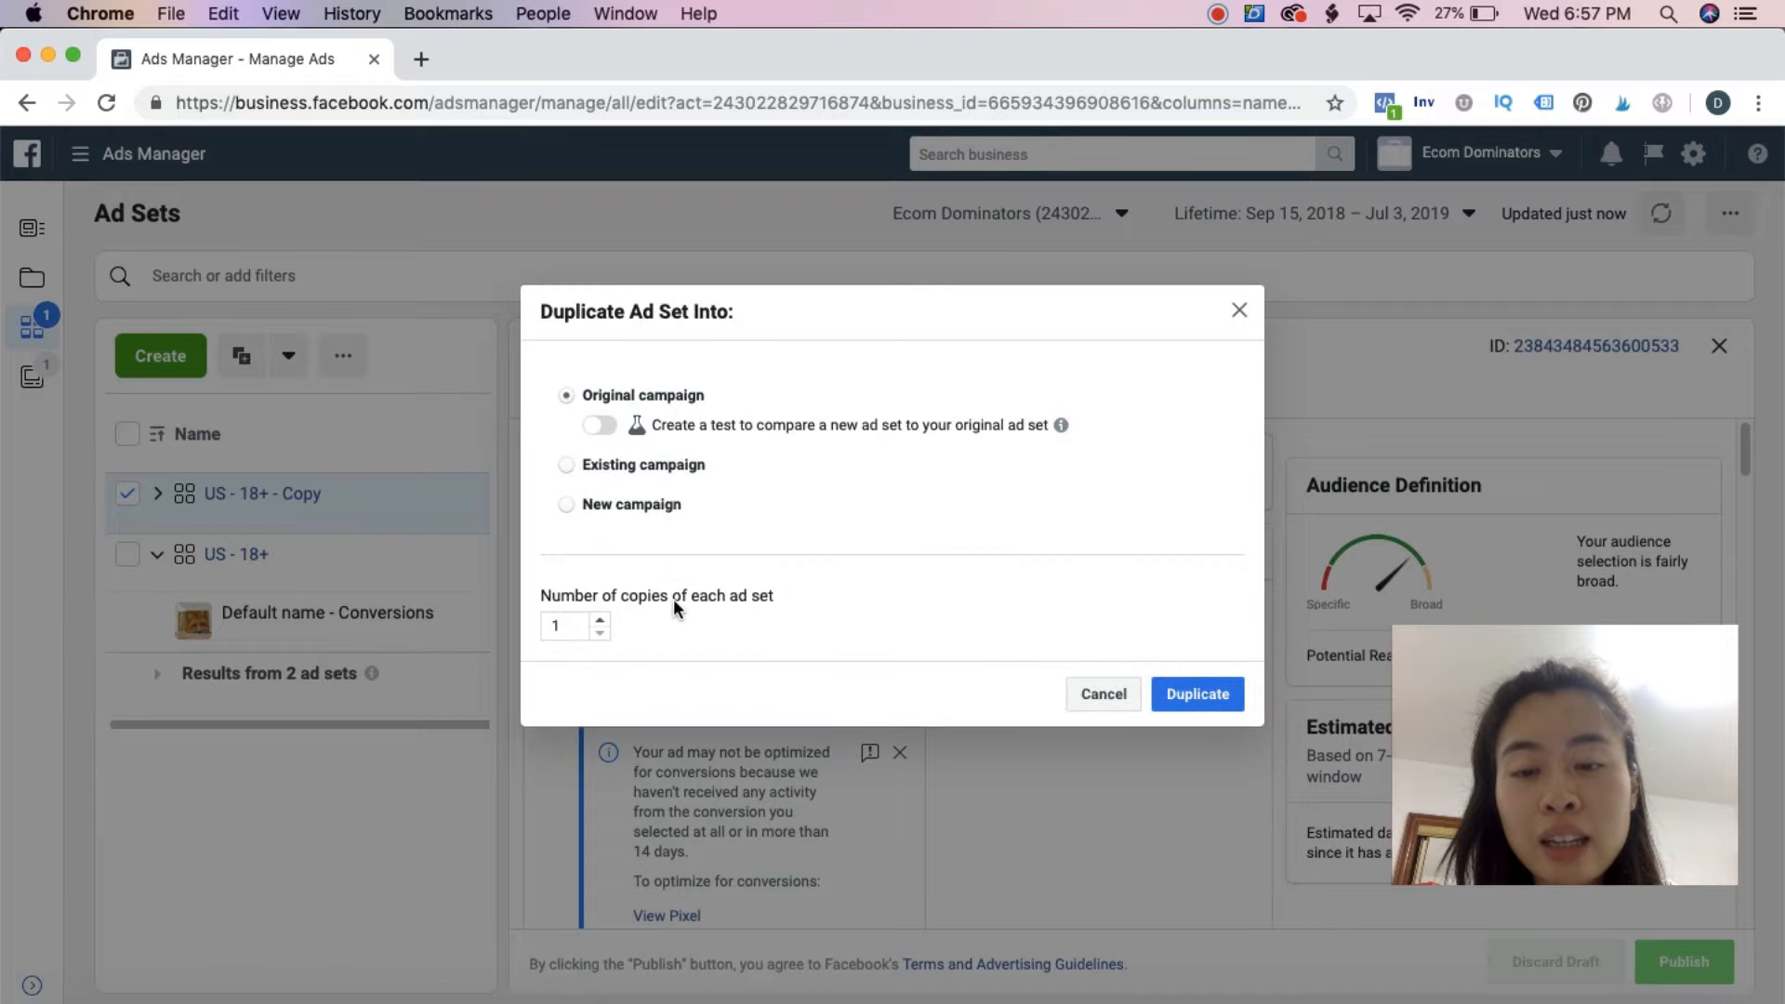
{"action": "left_click", "coordinate": [625, 470]}
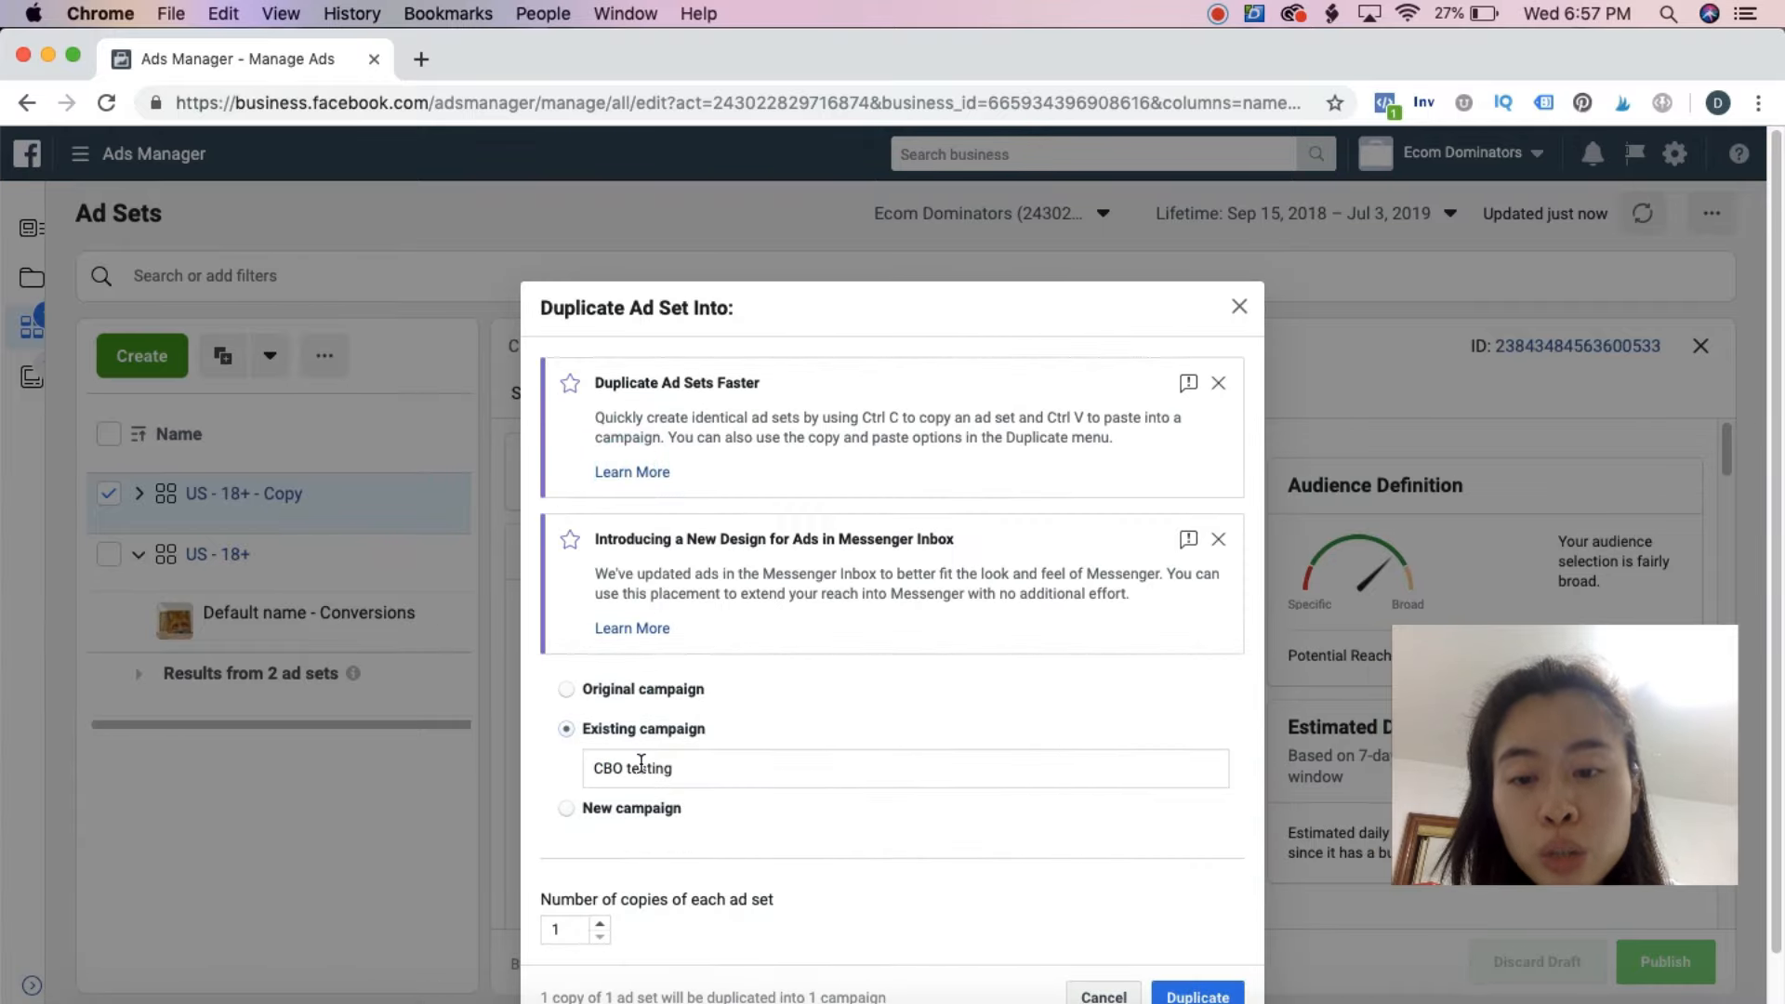
{"action": "left_click", "coordinate": [1216, 996]}
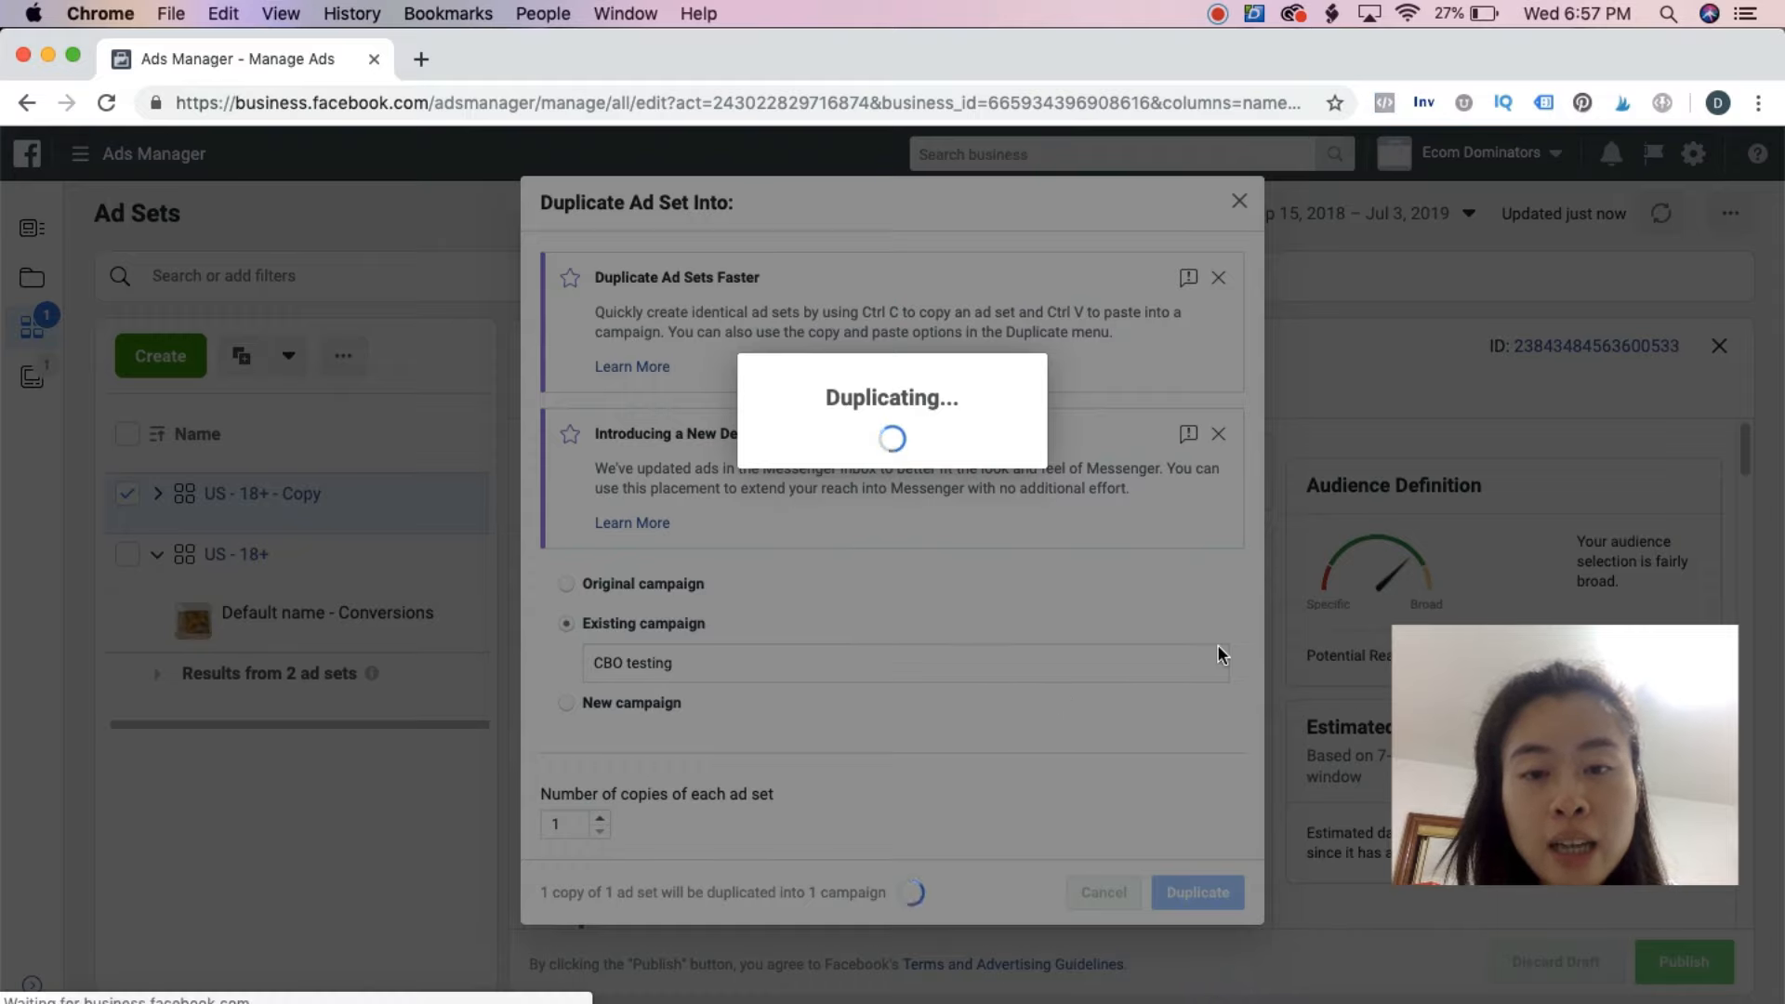
Replace the Yoga Journal interest with Yoga pants in the "US - 18+ - Copy 2" ad set and publish it
{"action": "scroll", "coordinate": [1171, 711], "scroll_direction": "down", "scroll_amount": 10}
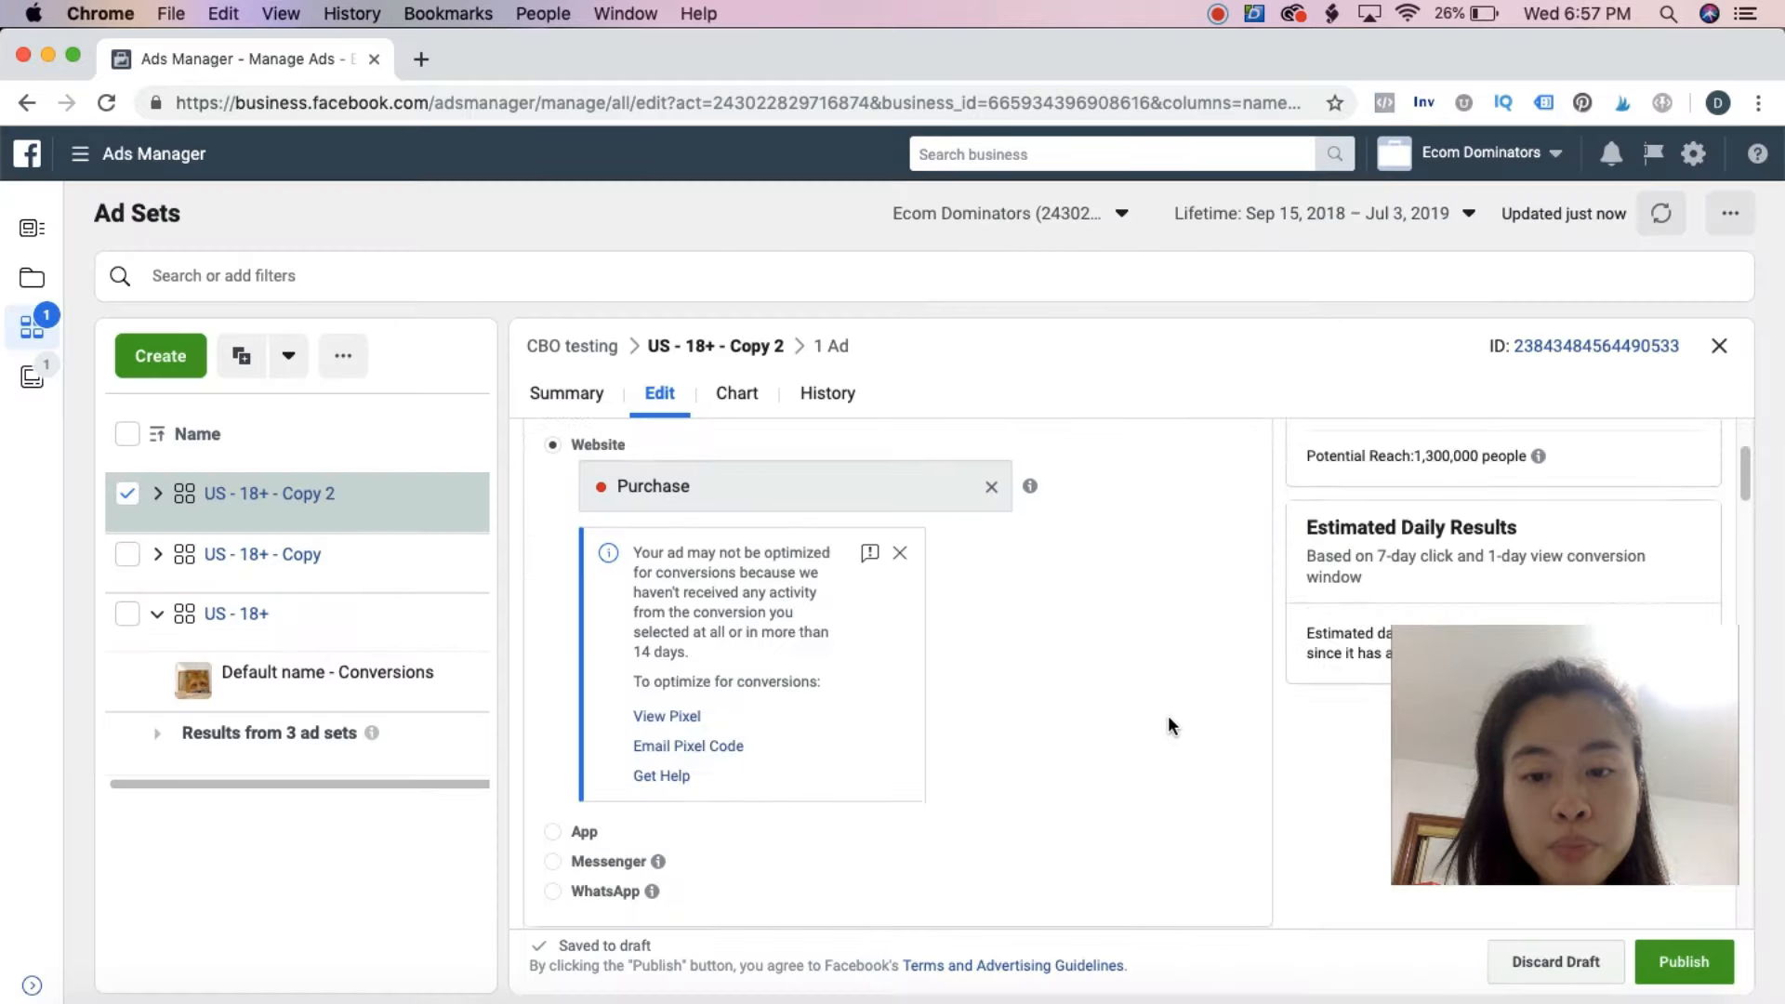
{"action": "scroll", "coordinate": [1162, 716], "scroll_direction": "down", "scroll_amount": 5}
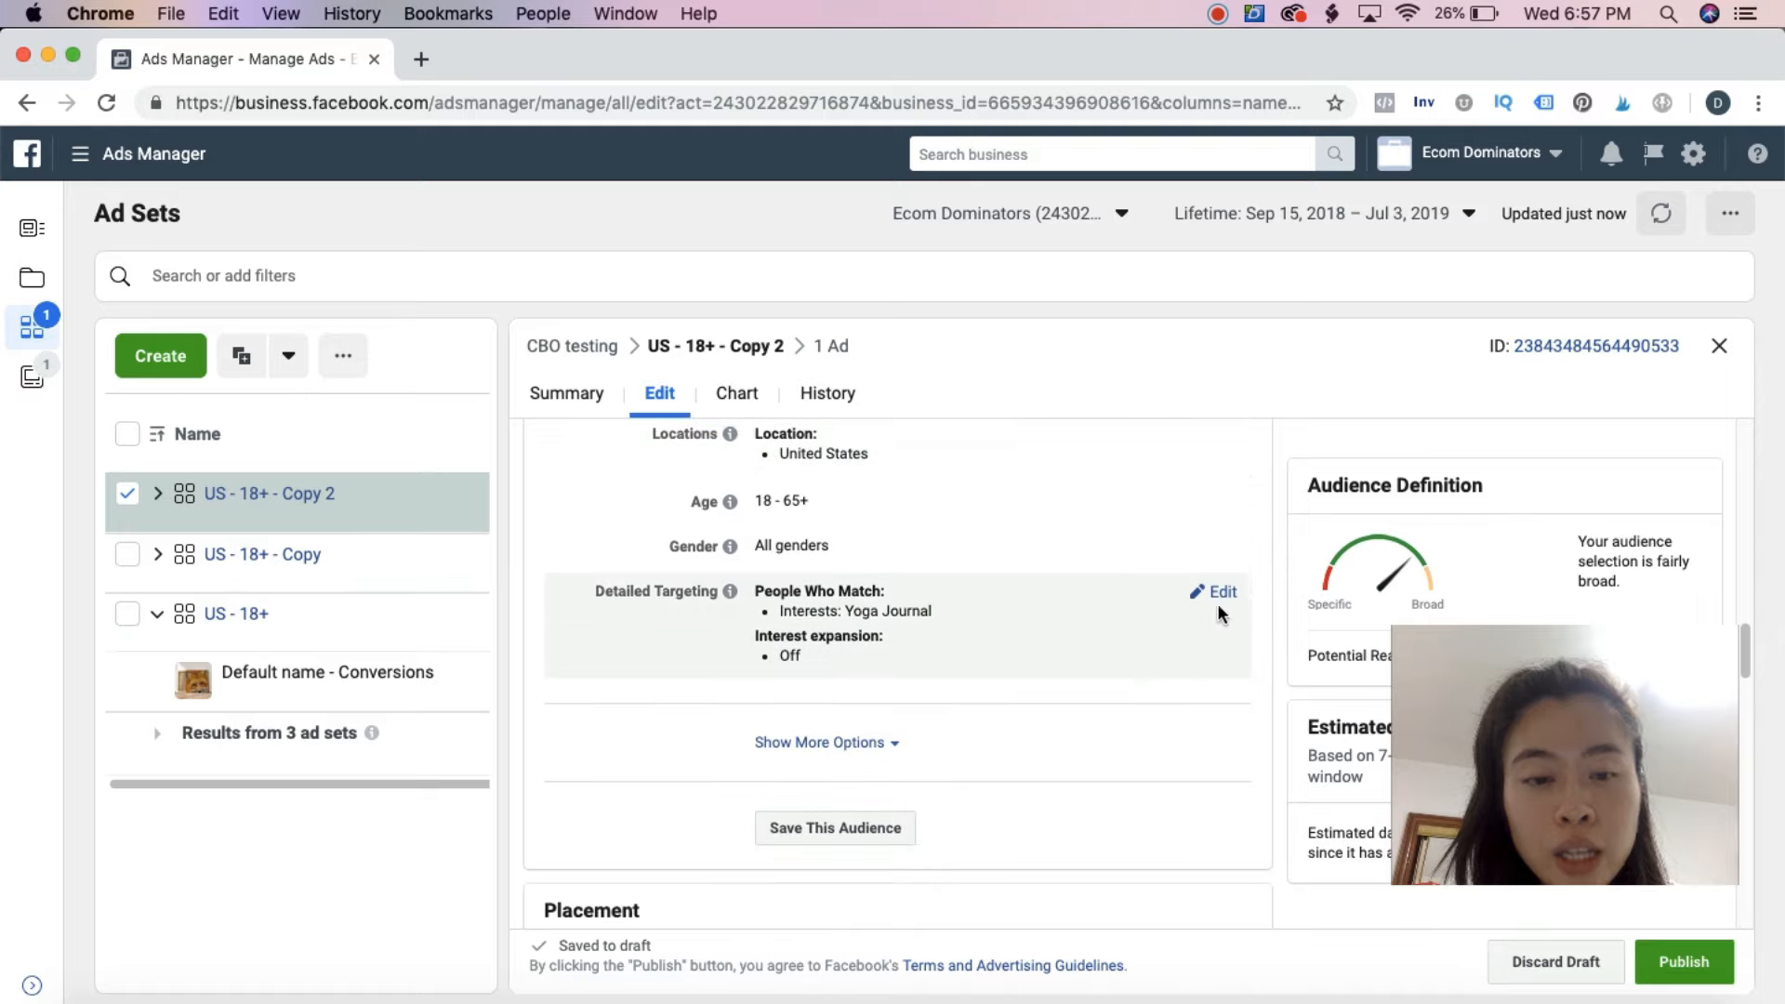
{"action": "left_click", "coordinate": [1220, 589]}
{"action": "mouse_move", "coordinate": [1201, 666]}
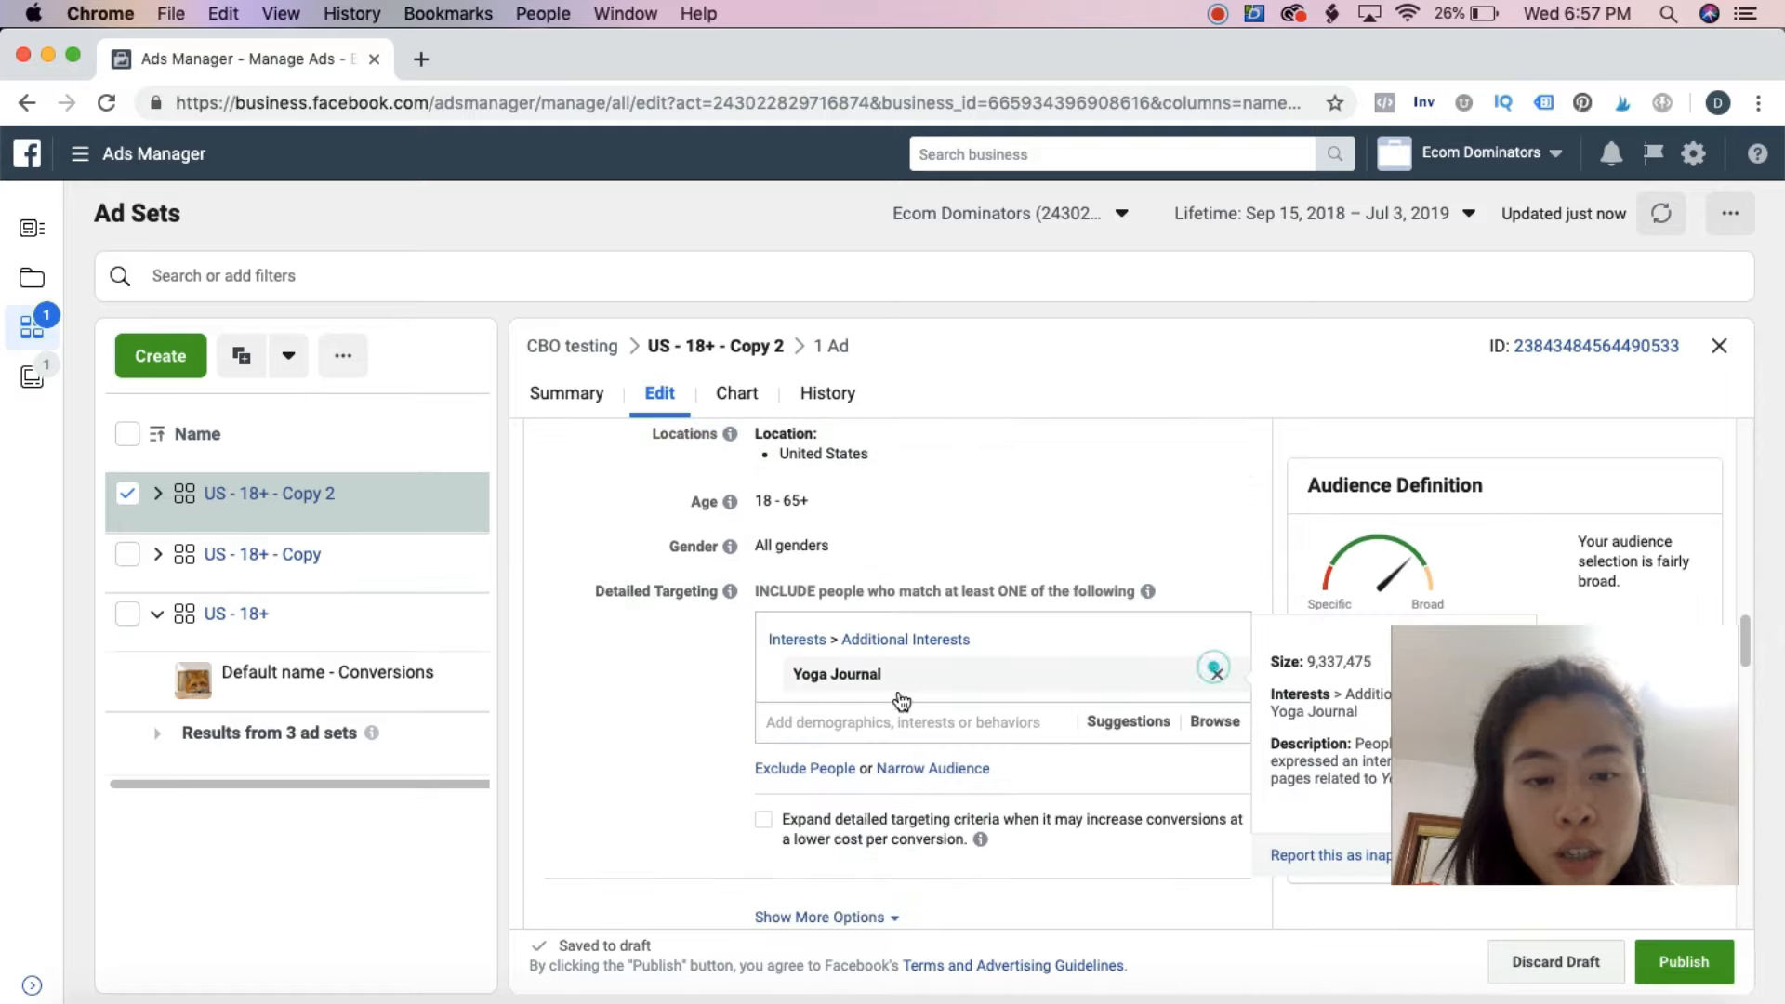
{"action": "type", "text": "yoga"}
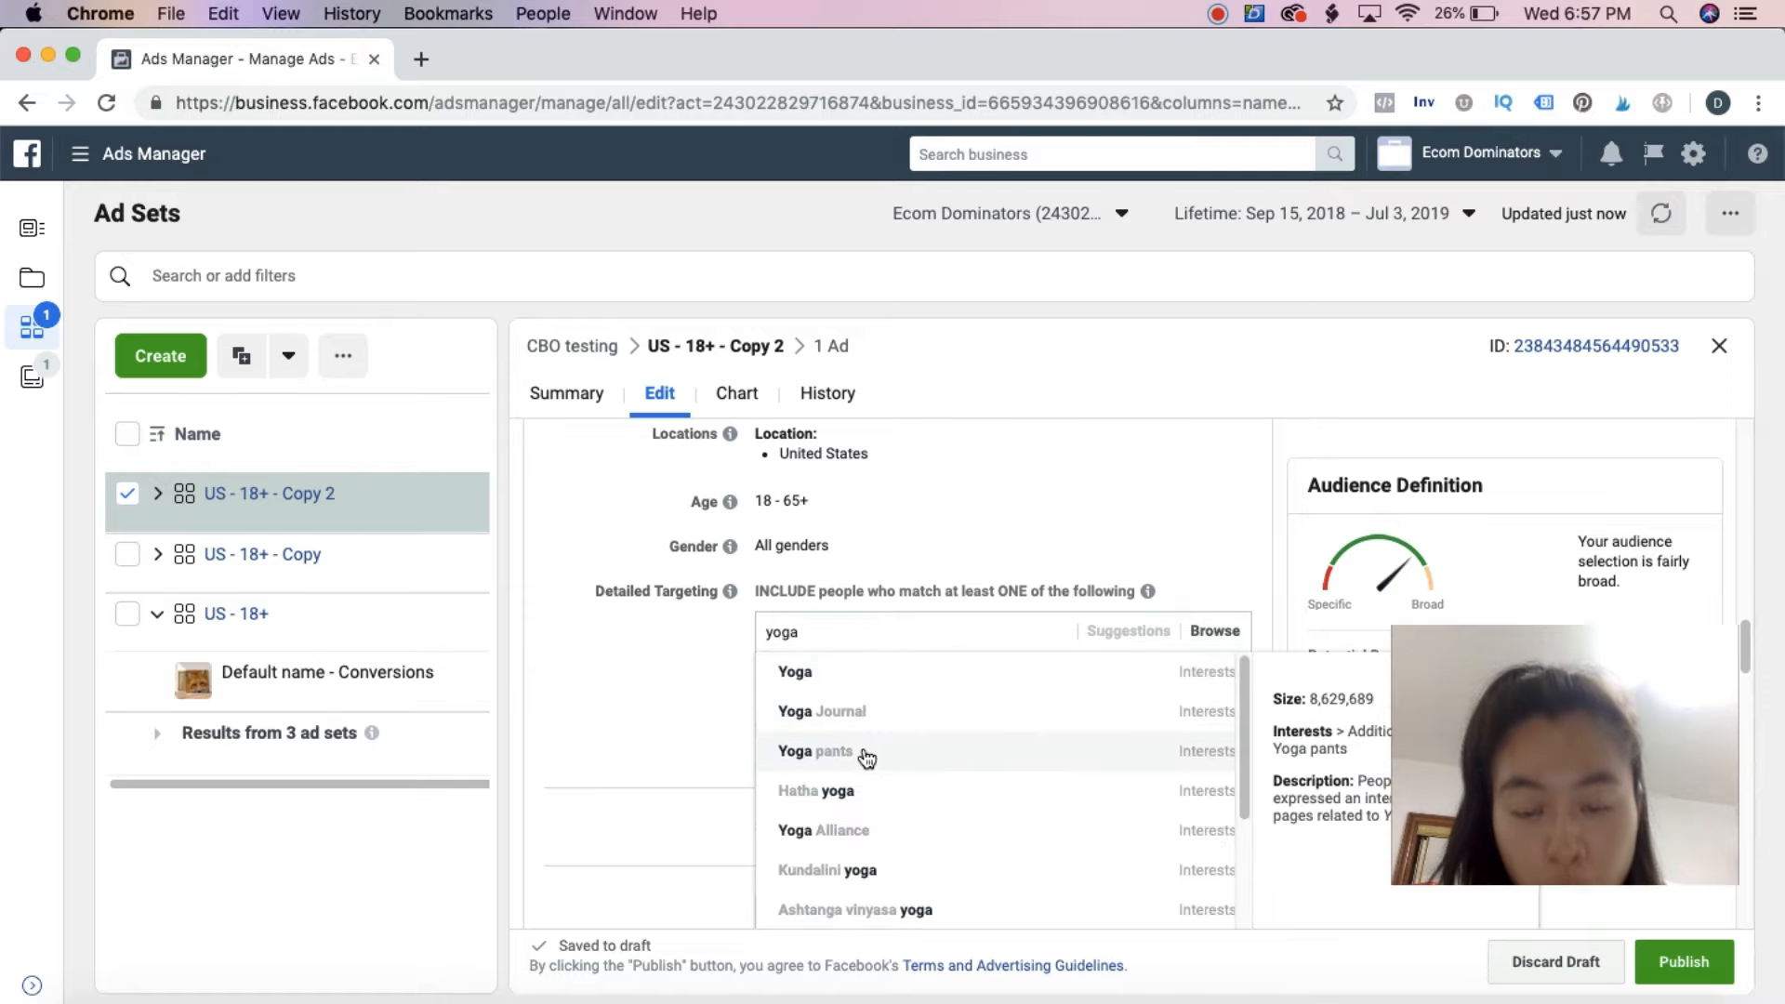
{"action": "left_click", "coordinate": [855, 764]}
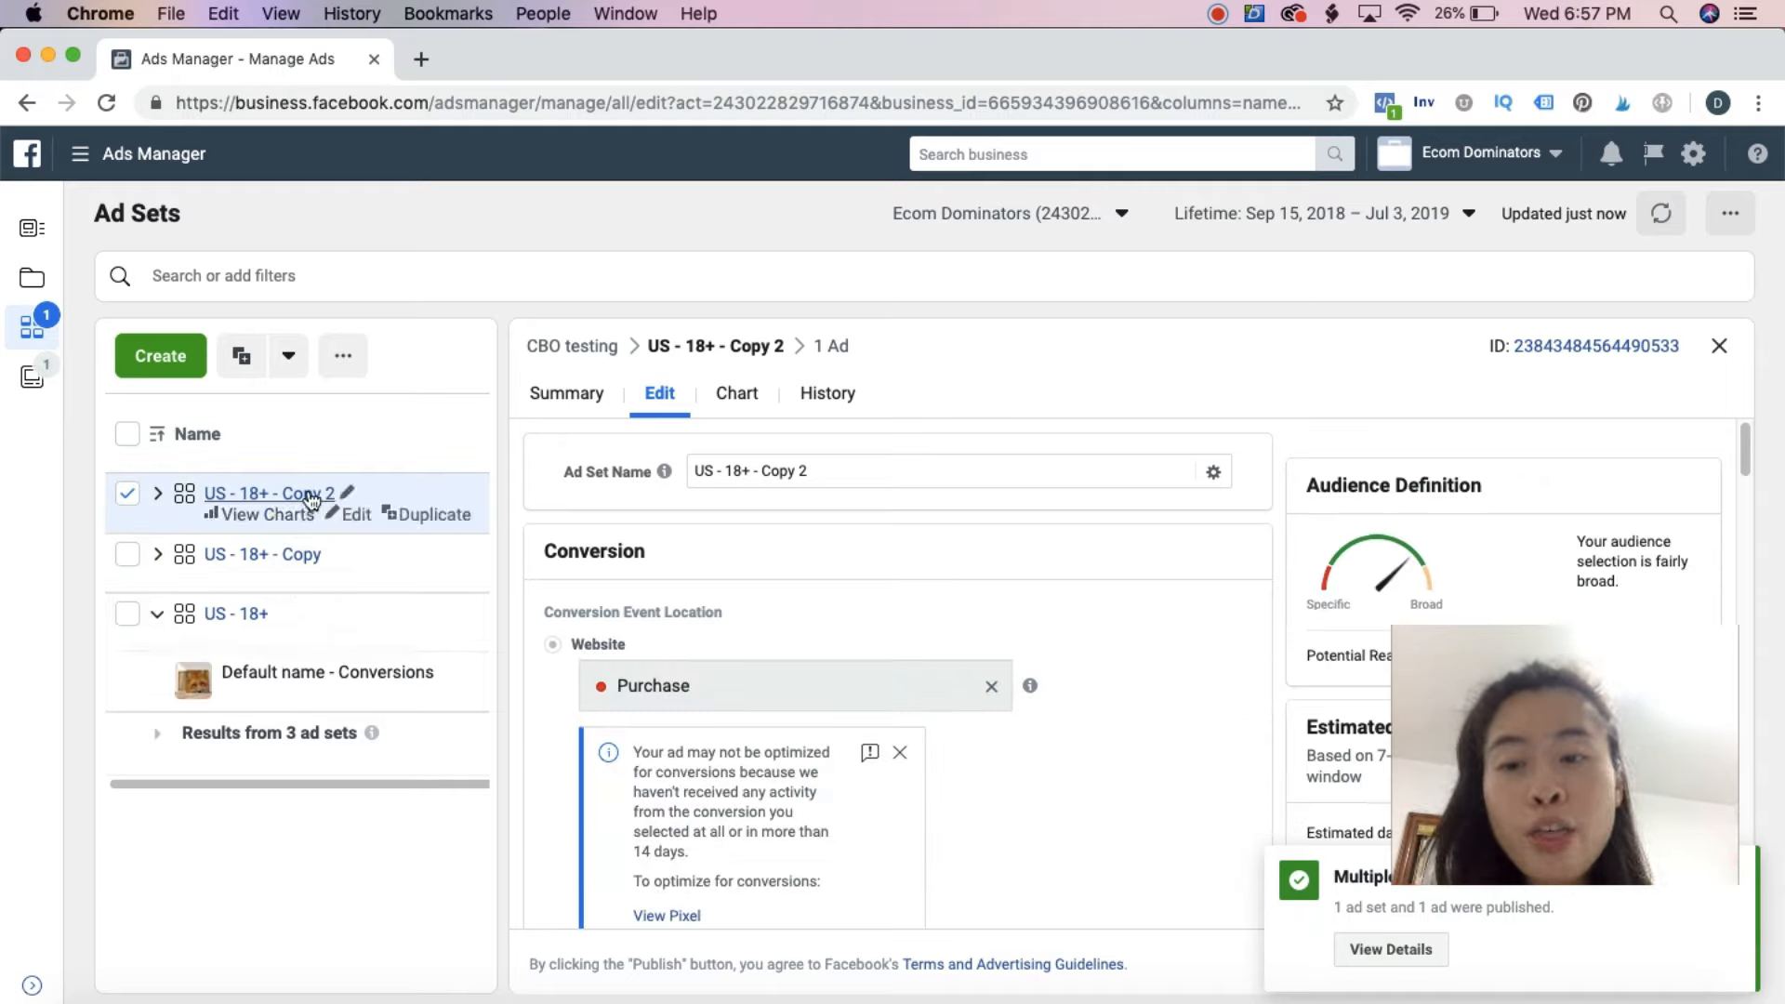
Duplicate the "US - 18+ - Copy 2" ad set into the existing "CBO testing" campaign
{"action": "left_click", "coordinate": [404, 512]}
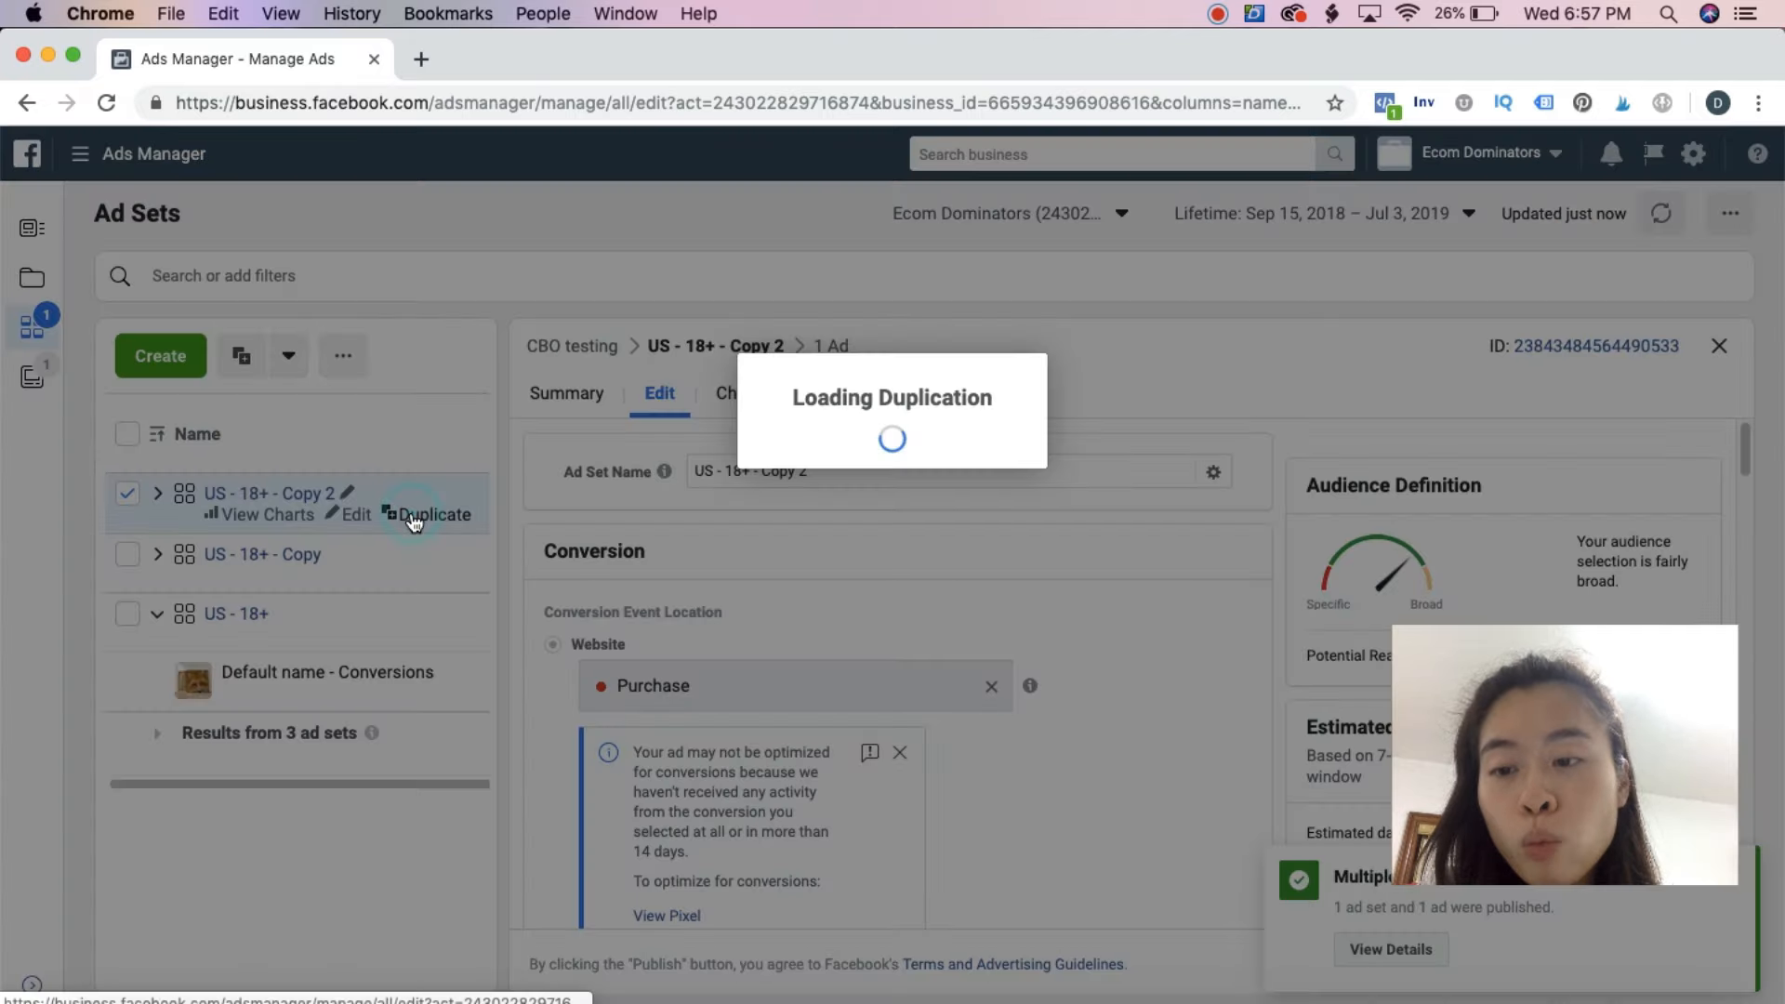
{"action": "left_click", "coordinate": [606, 469]}
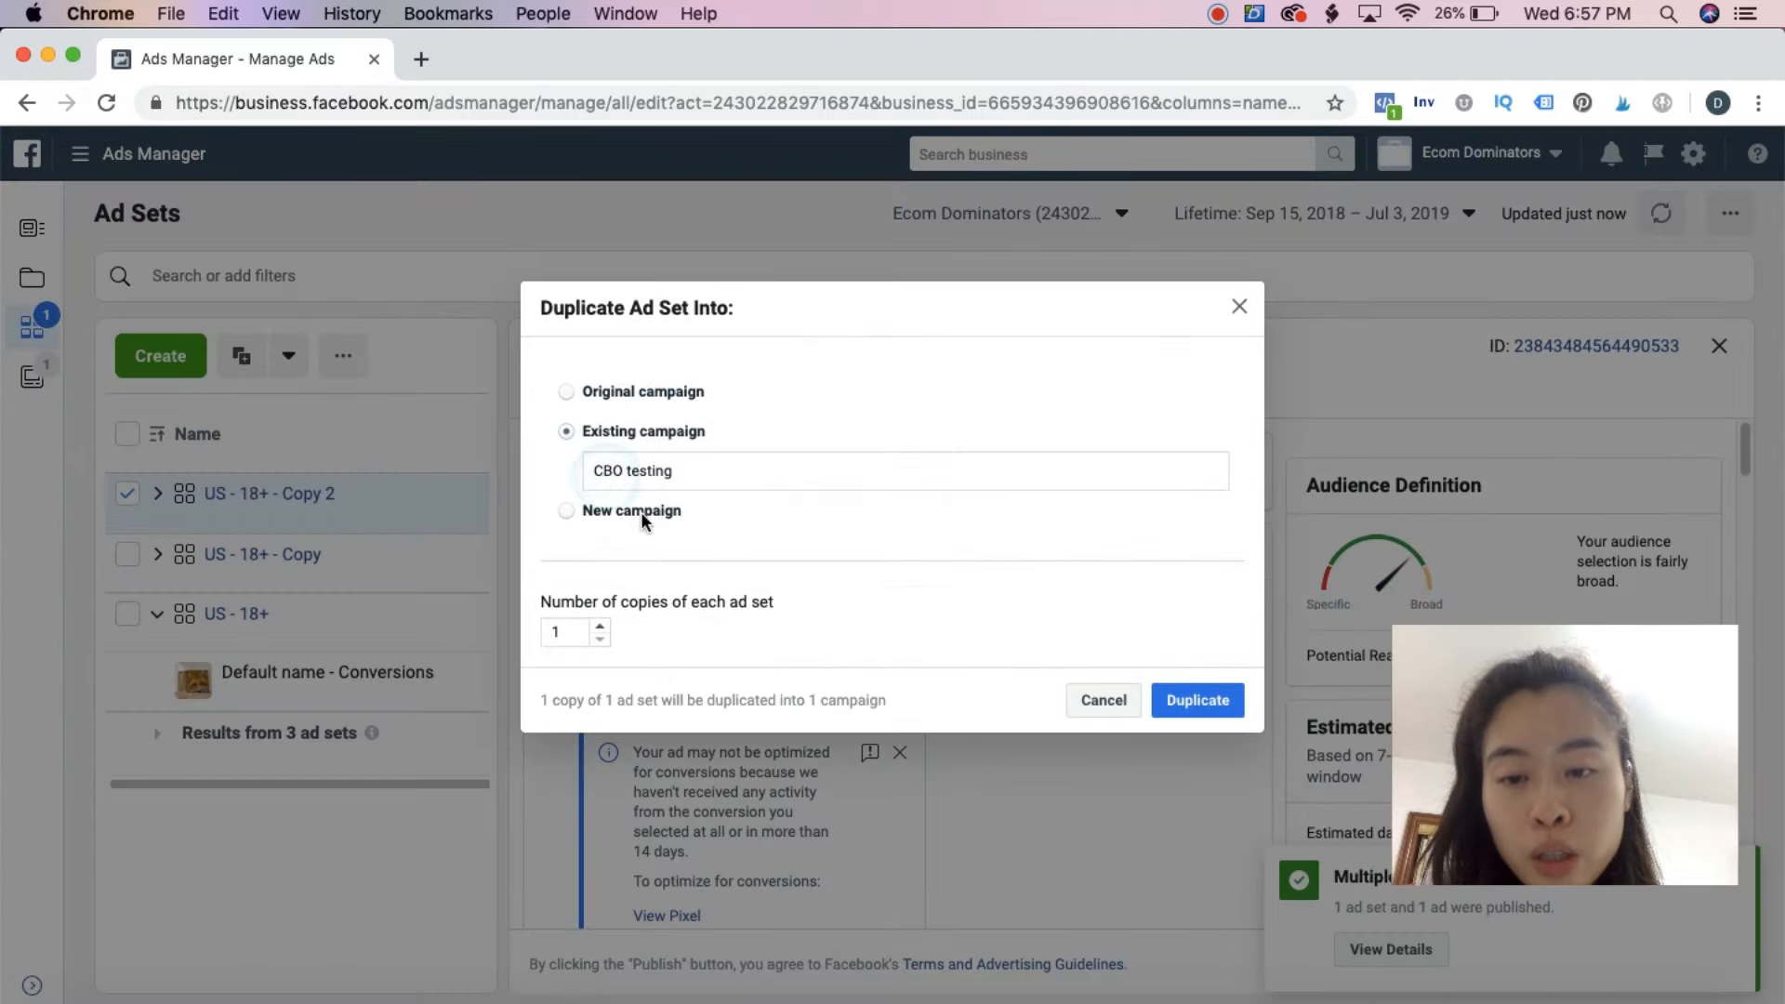
{"action": "left_click", "coordinate": [1201, 697]}
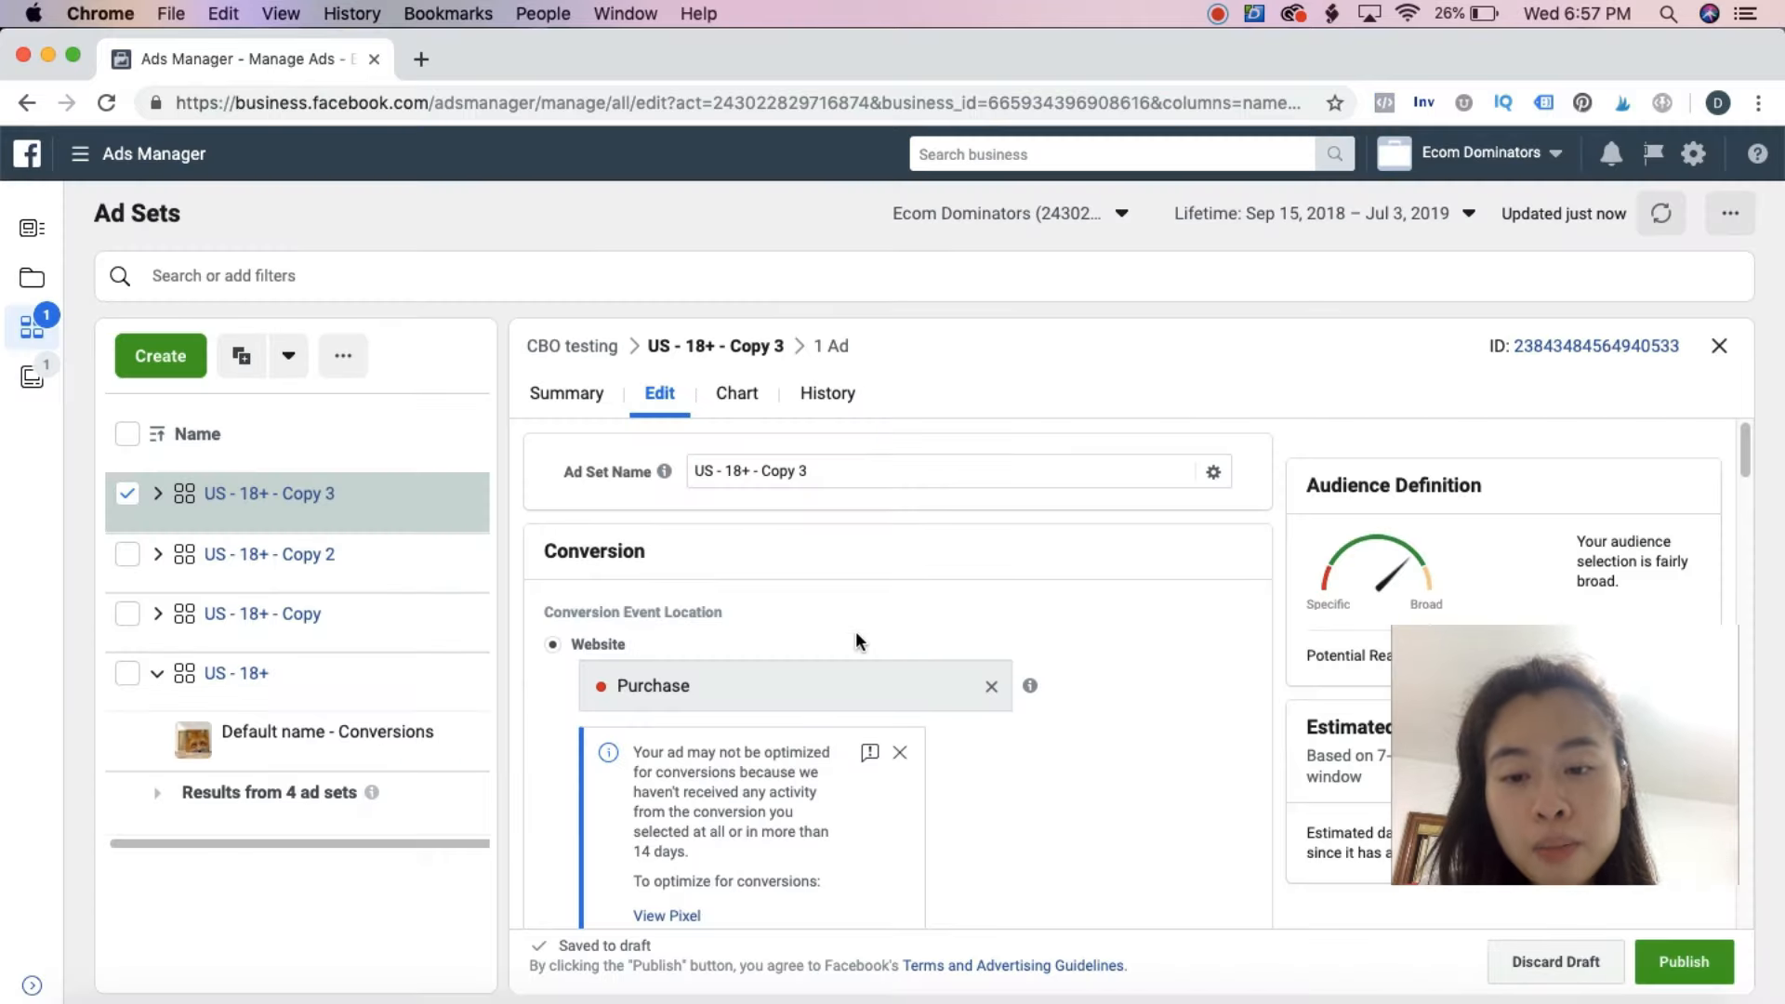
Replace the Yoga pants interest with YogaWorks in the "US - 18+ - Copy 3" ad set and publish it
{"action": "scroll", "coordinate": [855, 642], "scroll_direction": "down", "scroll_amount": 10}
{"action": "scroll", "coordinate": [859, 673], "scroll_direction": "down", "scroll_amount": 7}
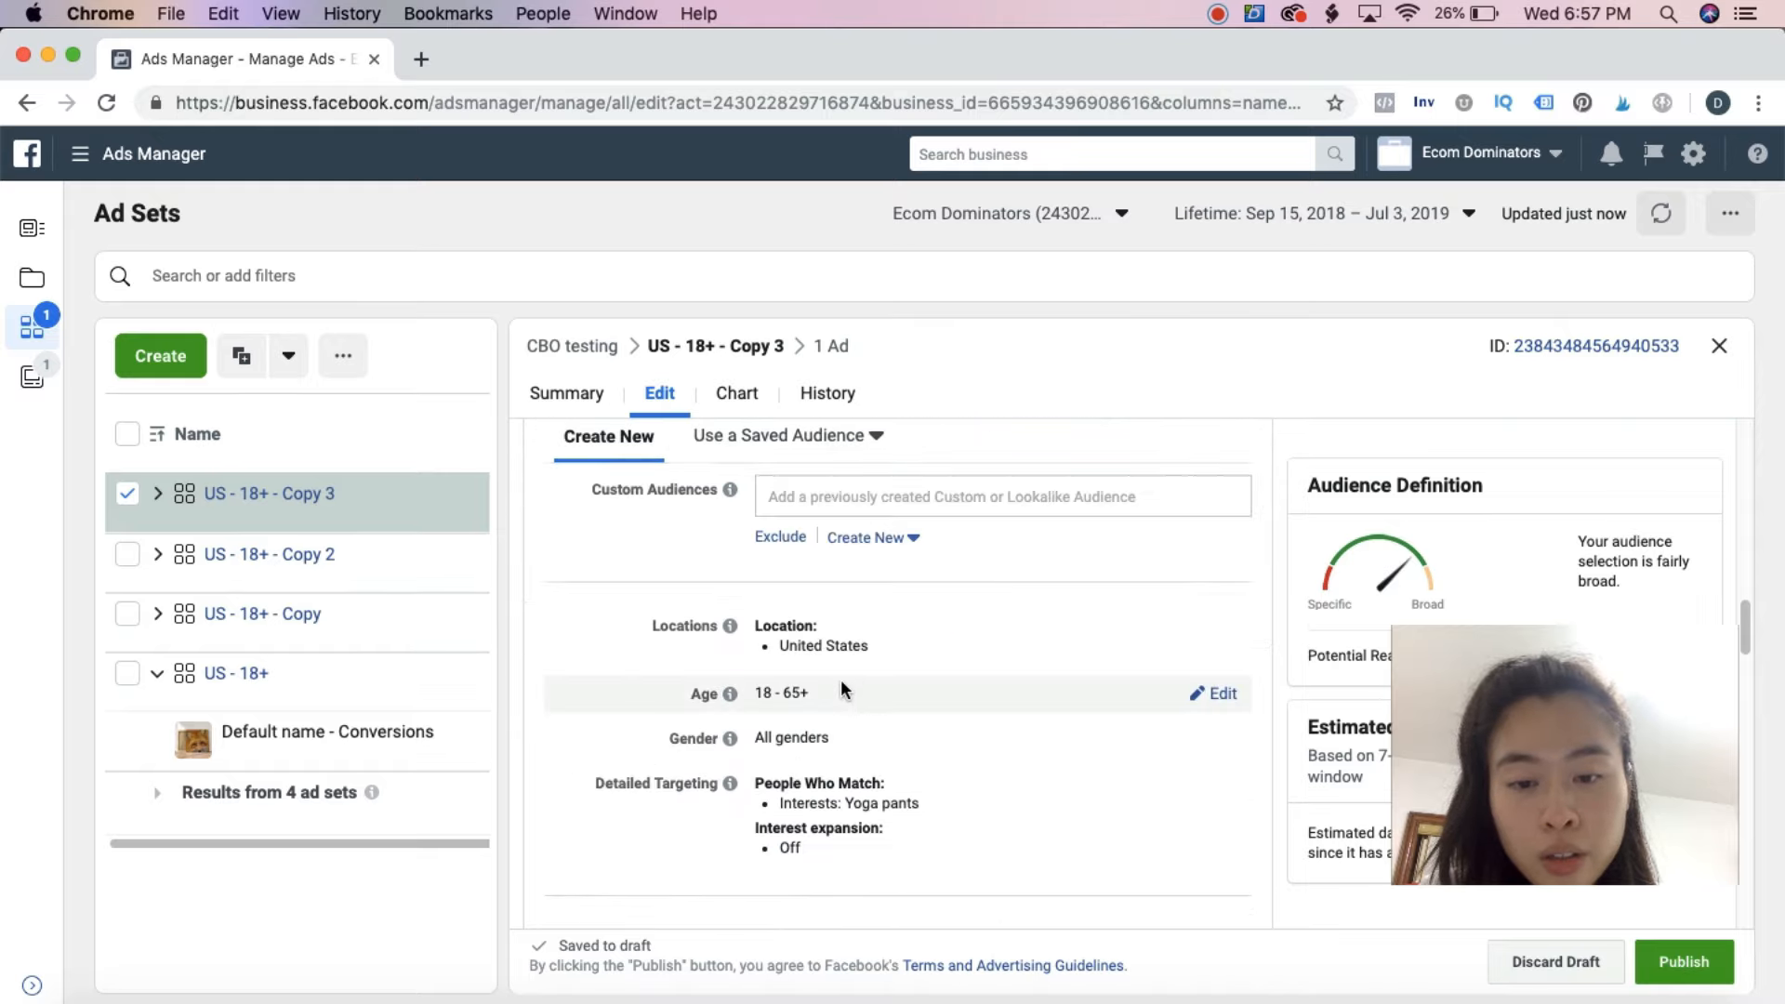
{"action": "left_click", "coordinate": [1221, 565]}
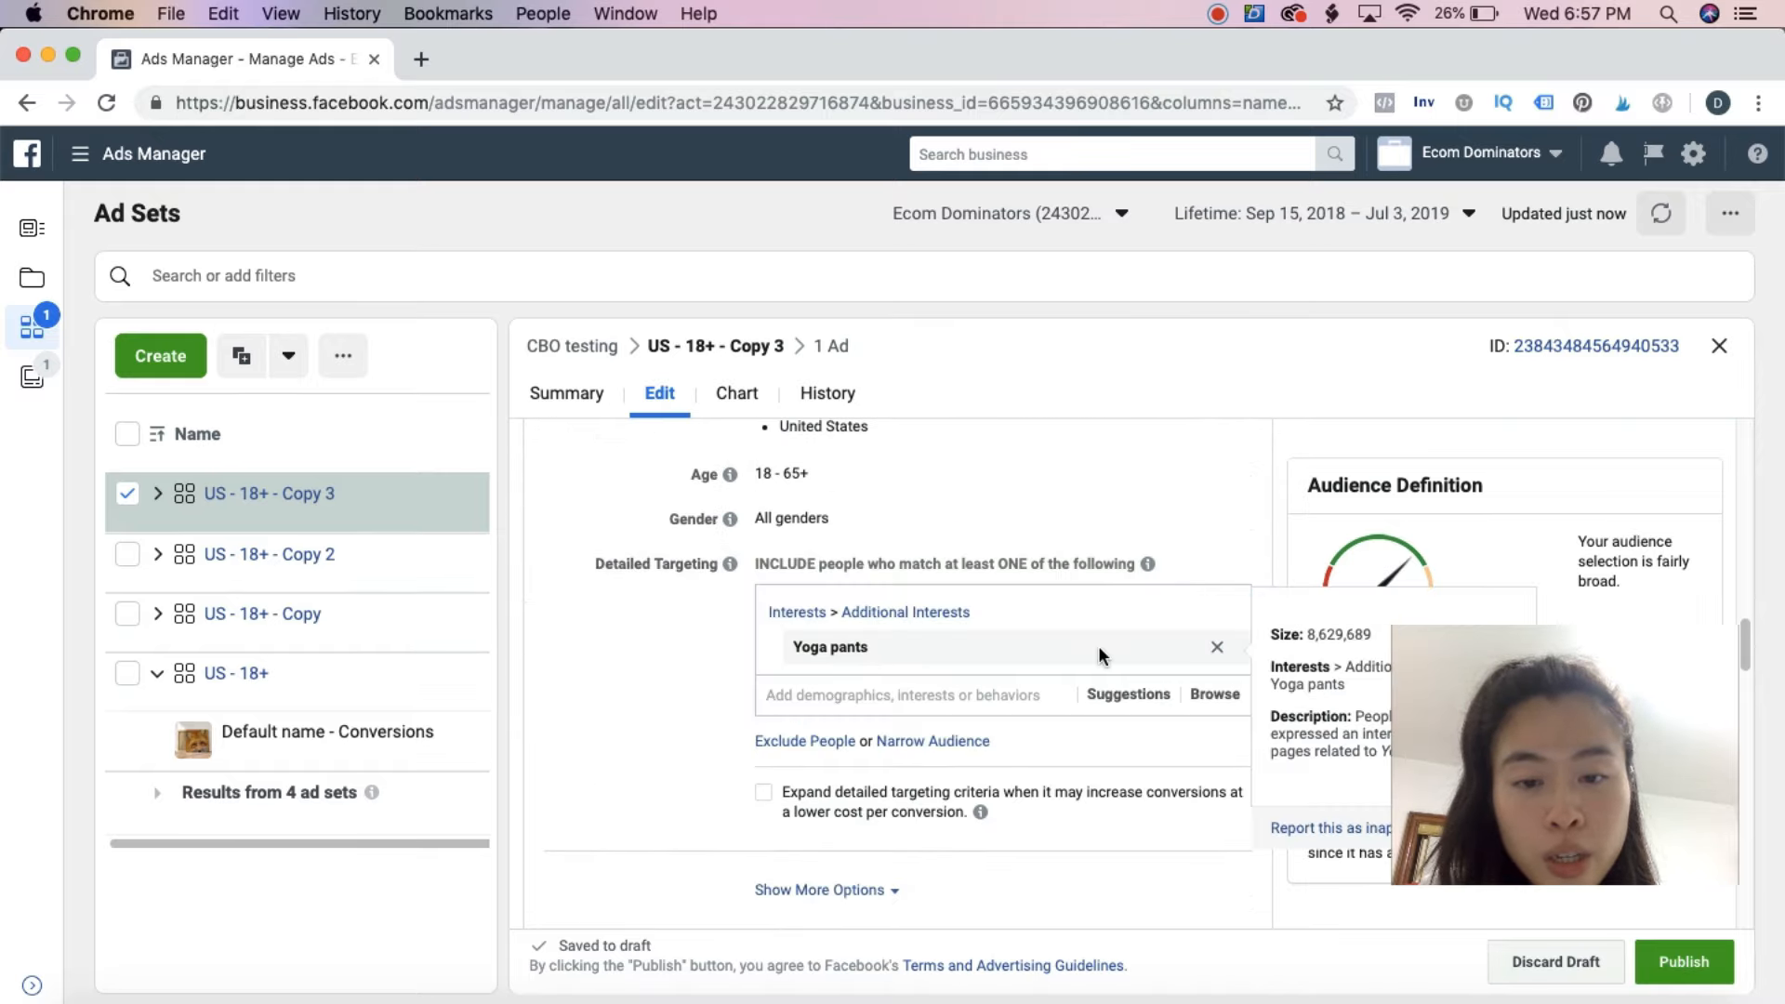
{"action": "left_click", "coordinate": [1212, 649]}
{"action": "left_click", "coordinate": [848, 603]}
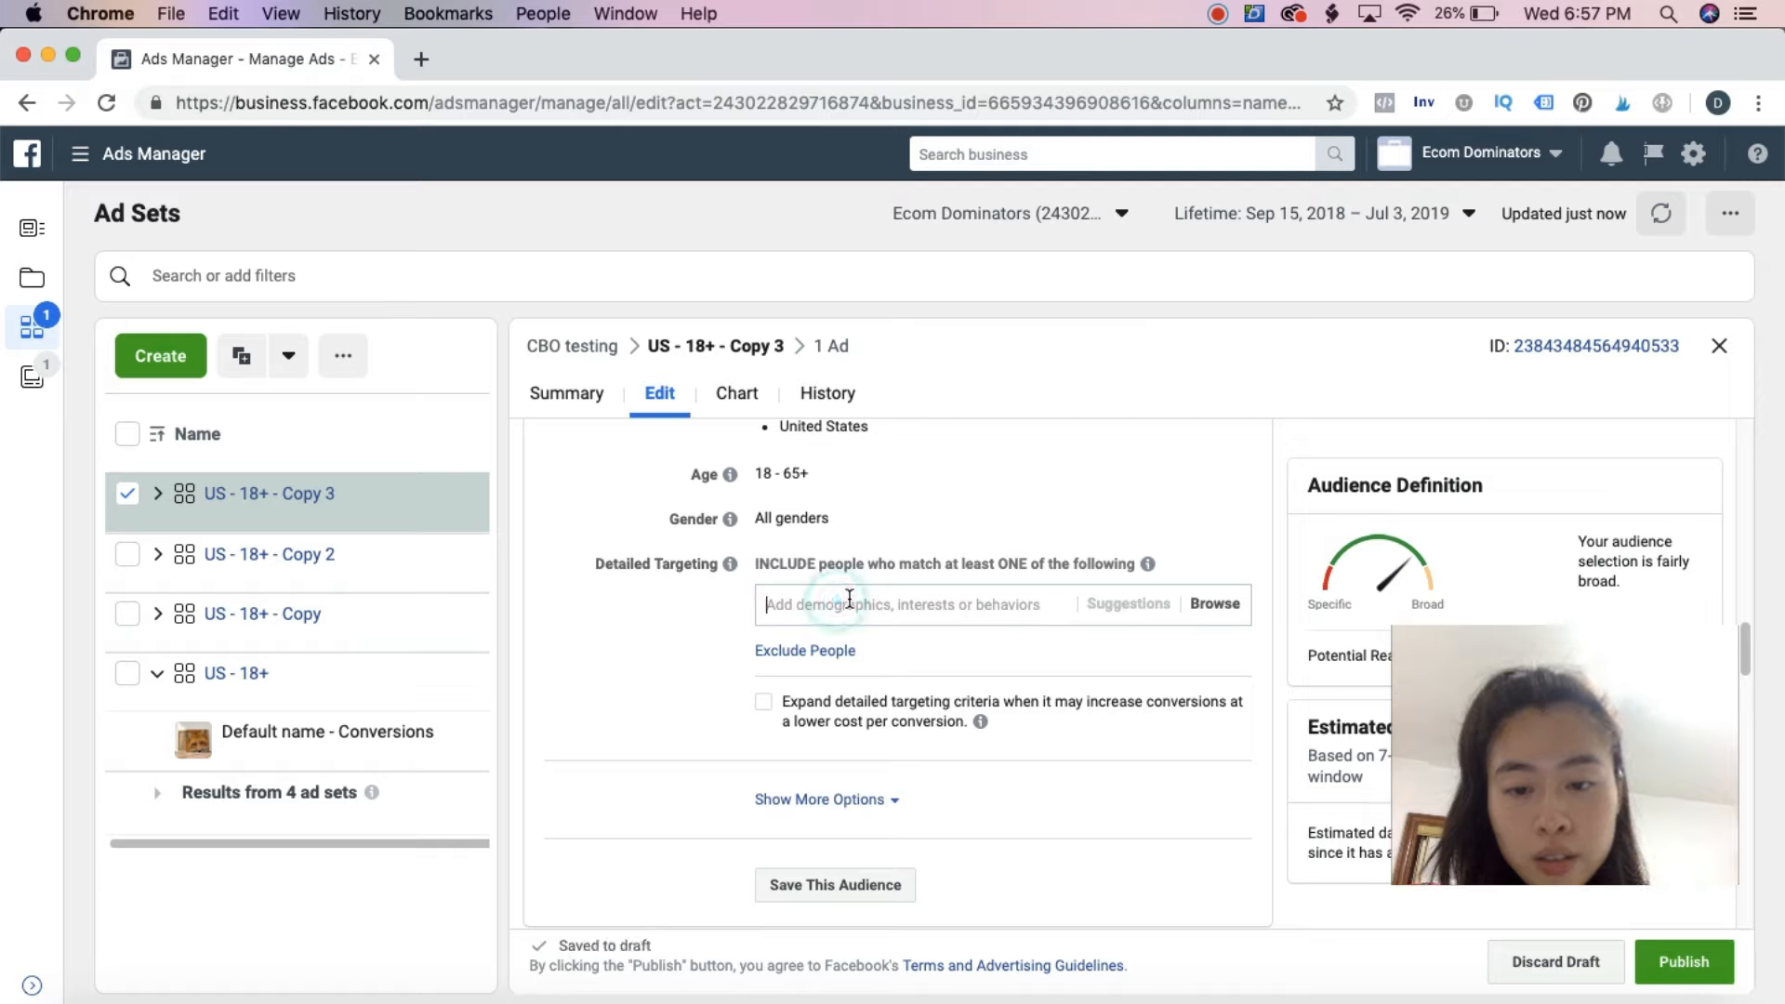
{"action": "type", "text": "yoga"}
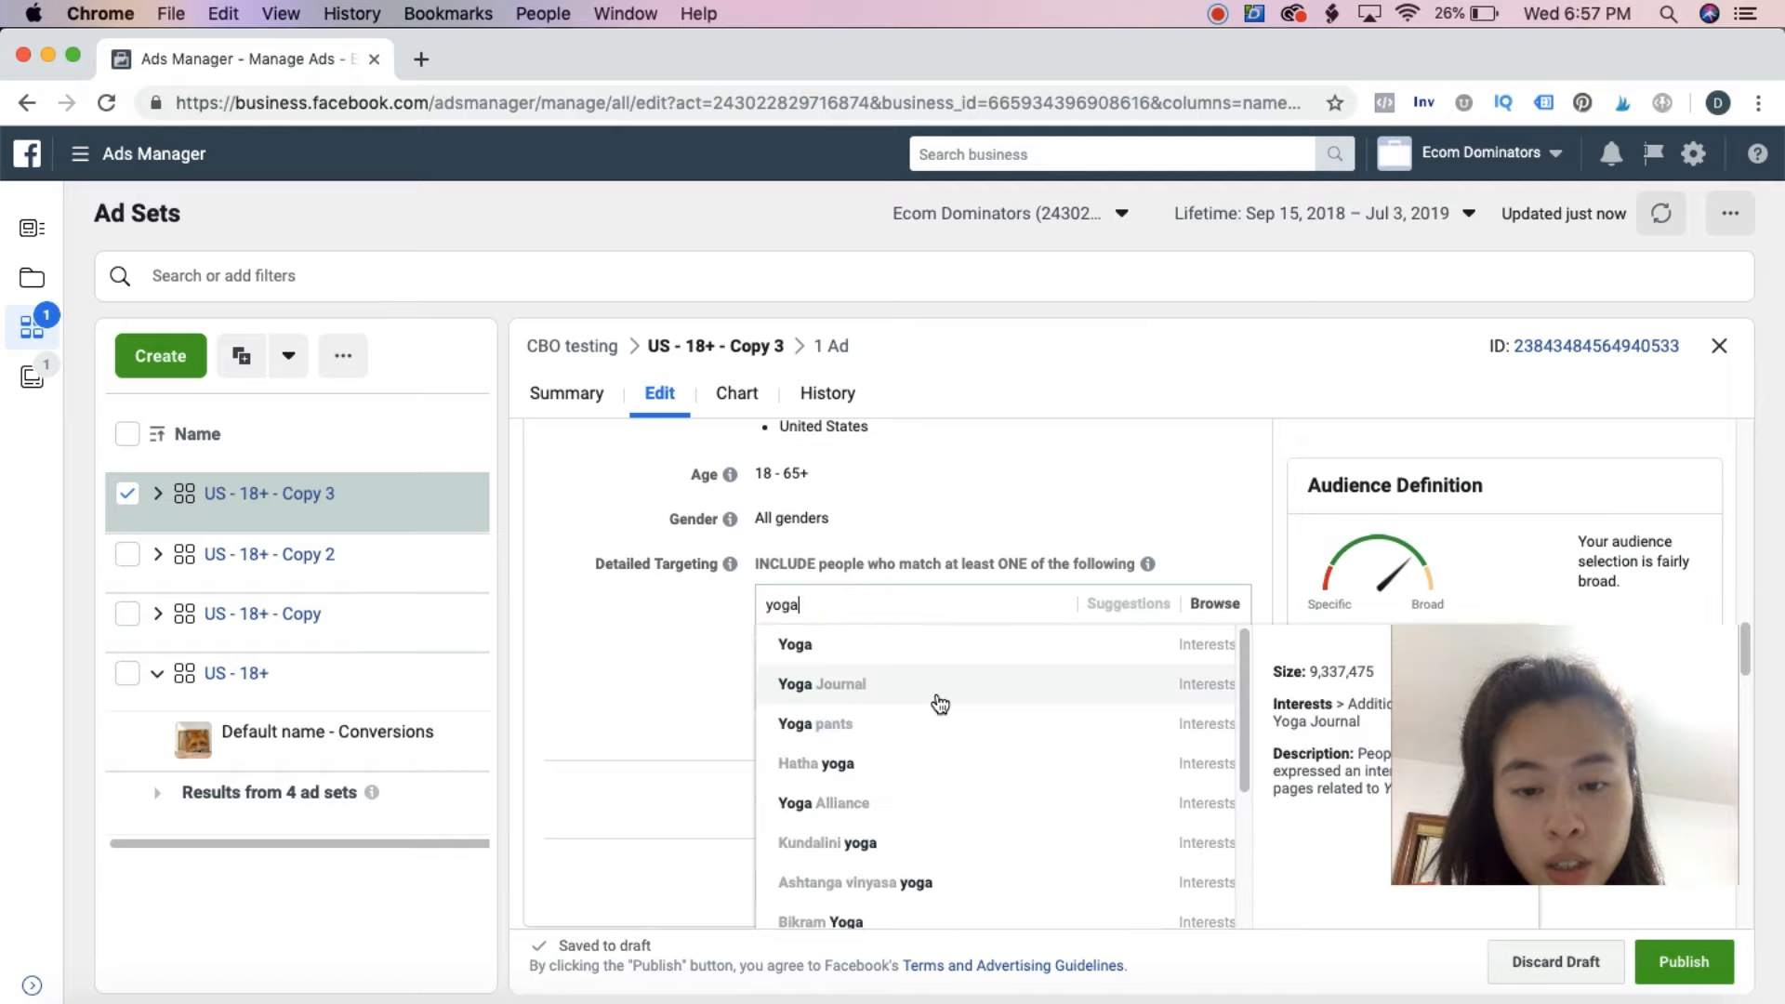
{"action": "scroll", "coordinate": [914, 728], "scroll_direction": "down", "scroll_amount": 3}
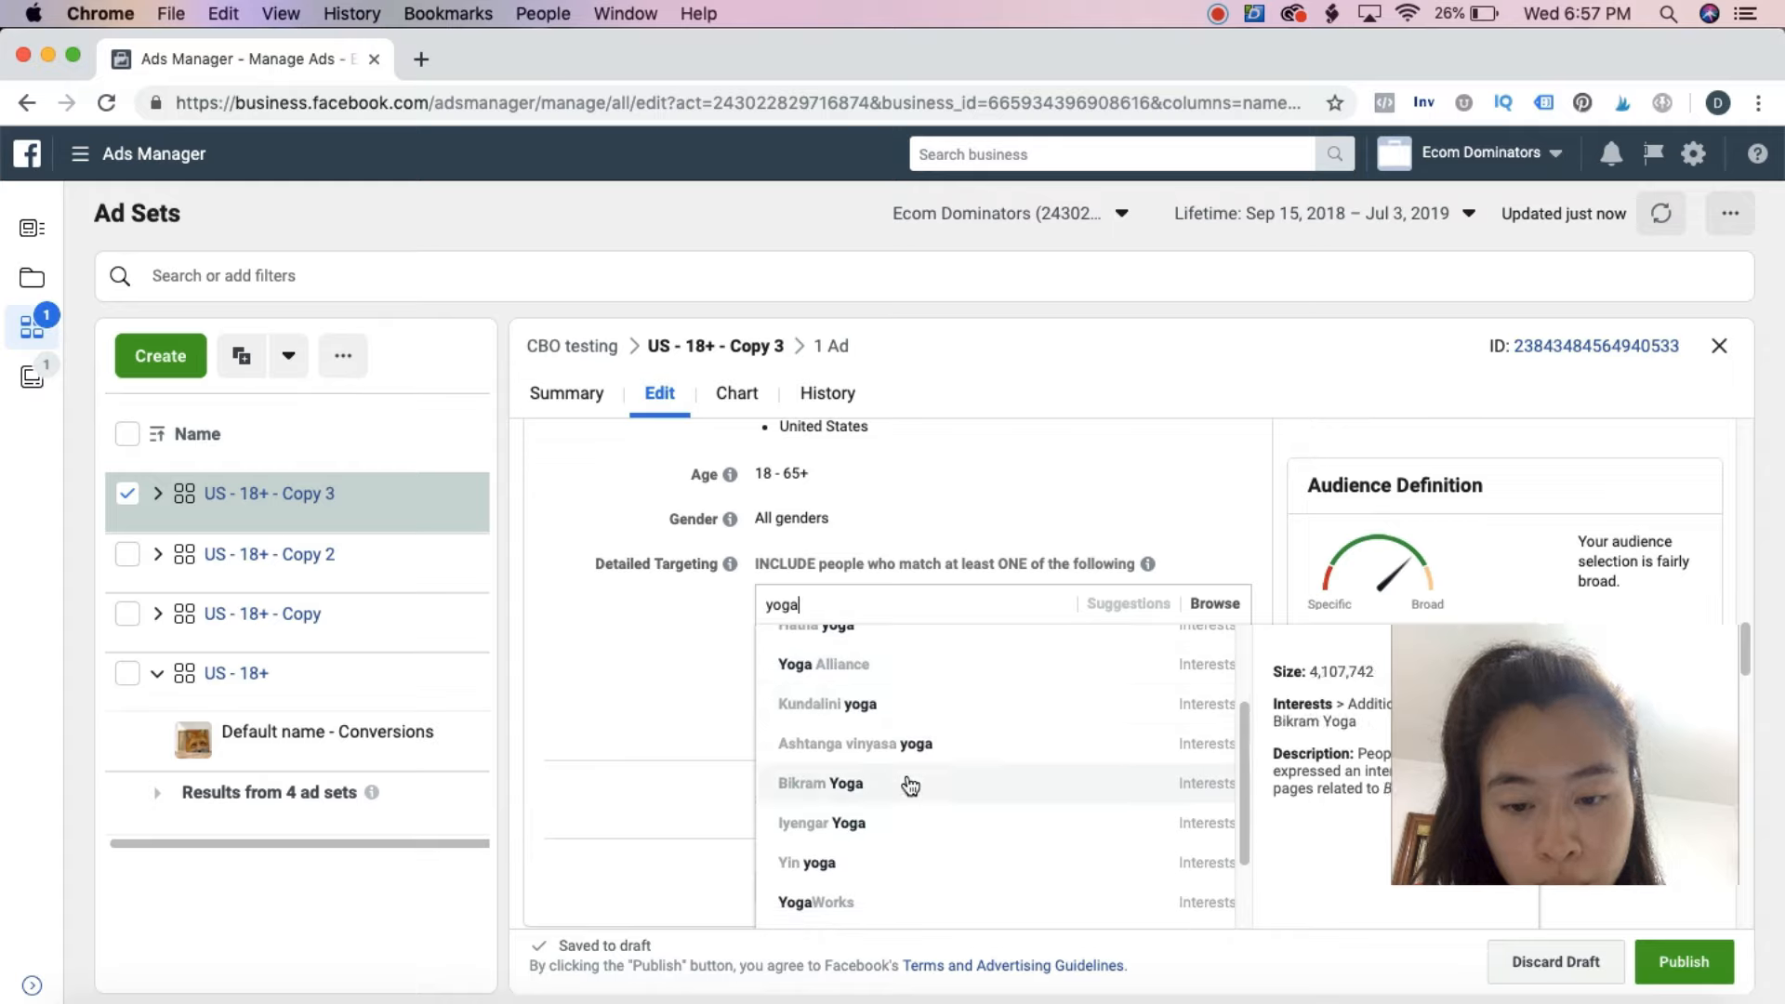
{"action": "scroll", "coordinate": [900, 802], "scroll_direction": "down", "scroll_amount": 3}
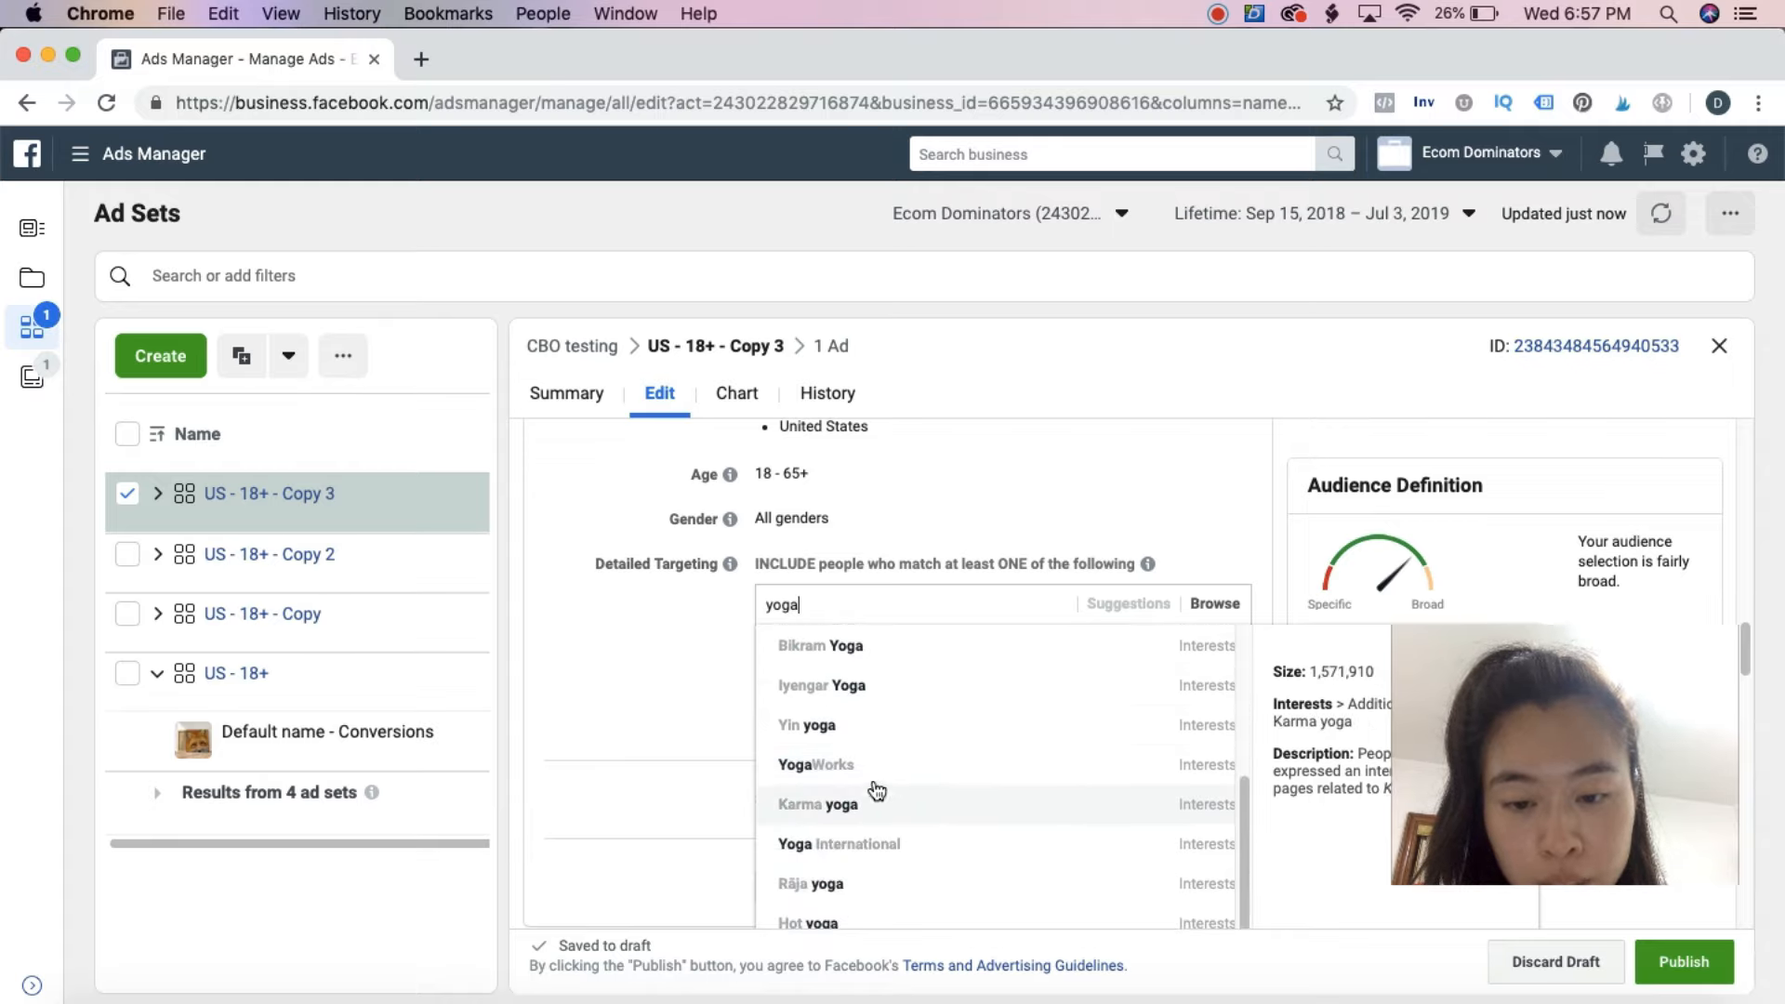
{"action": "left_click", "coordinate": [870, 768]}
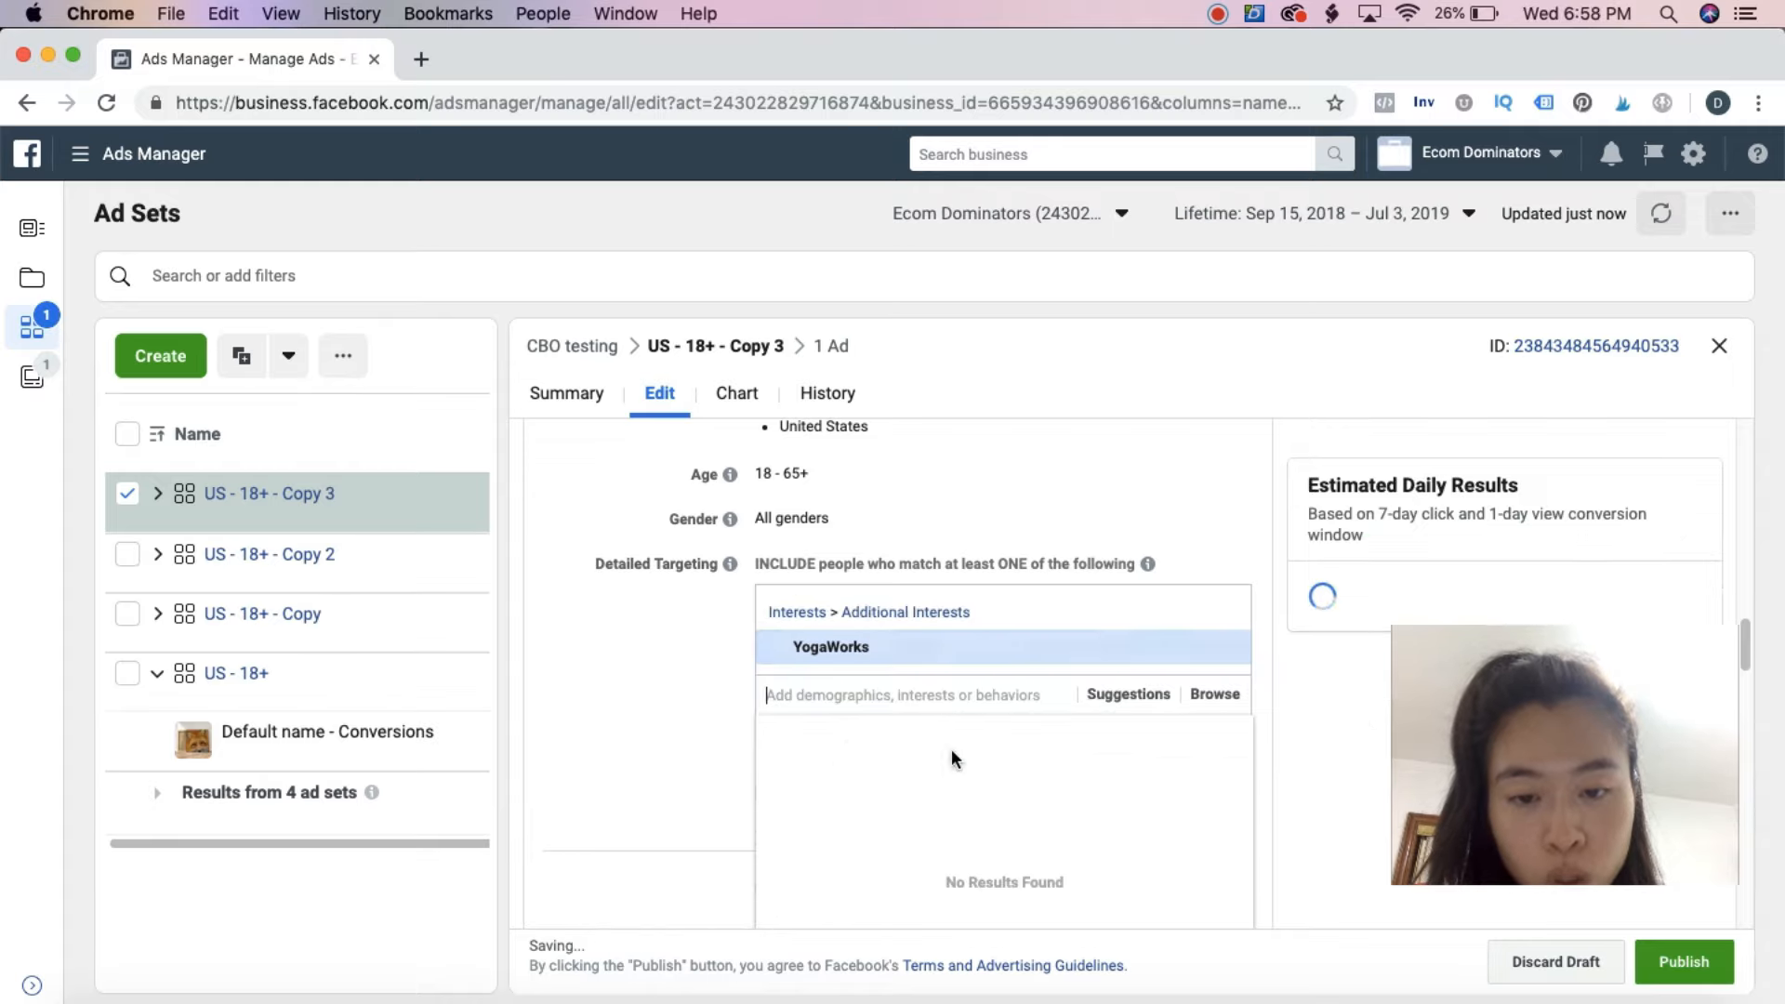
{"action": "left_click", "coordinate": [1681, 958]}
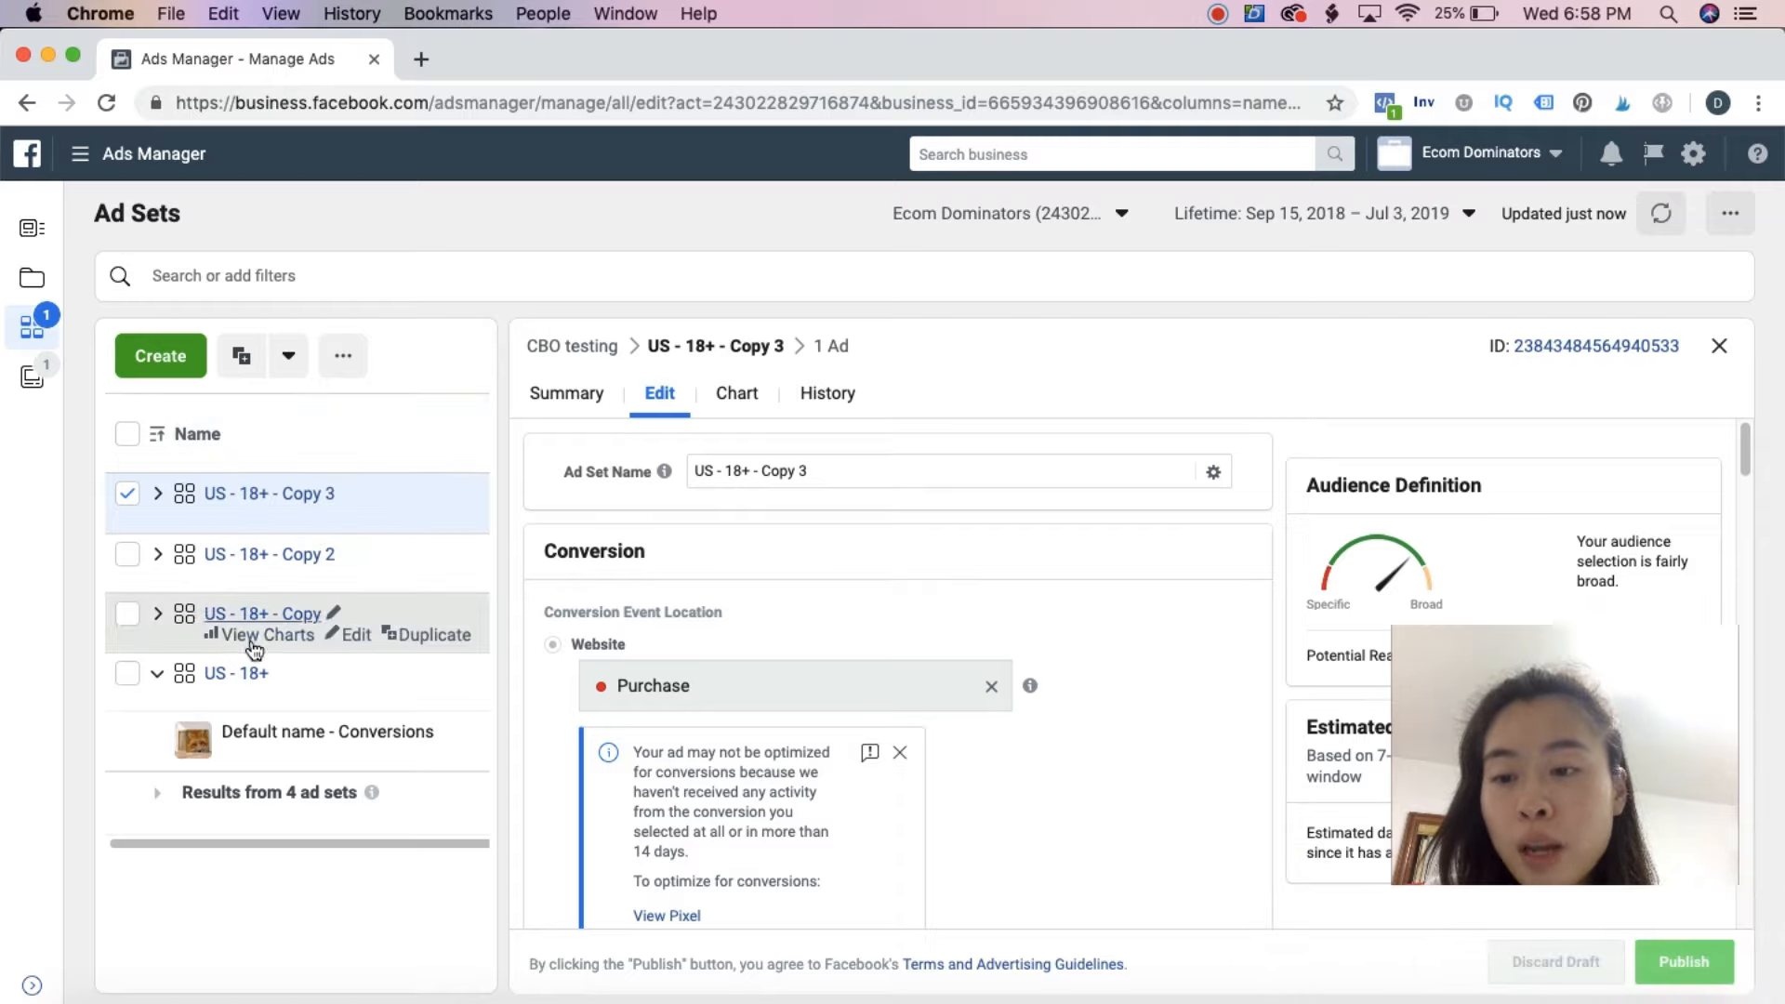
Duplicate the "US - 18+ - Copy 3" ad set into the existing "CBO testing" campaign as a single copy
{"action": "left_click", "coordinate": [429, 512]}
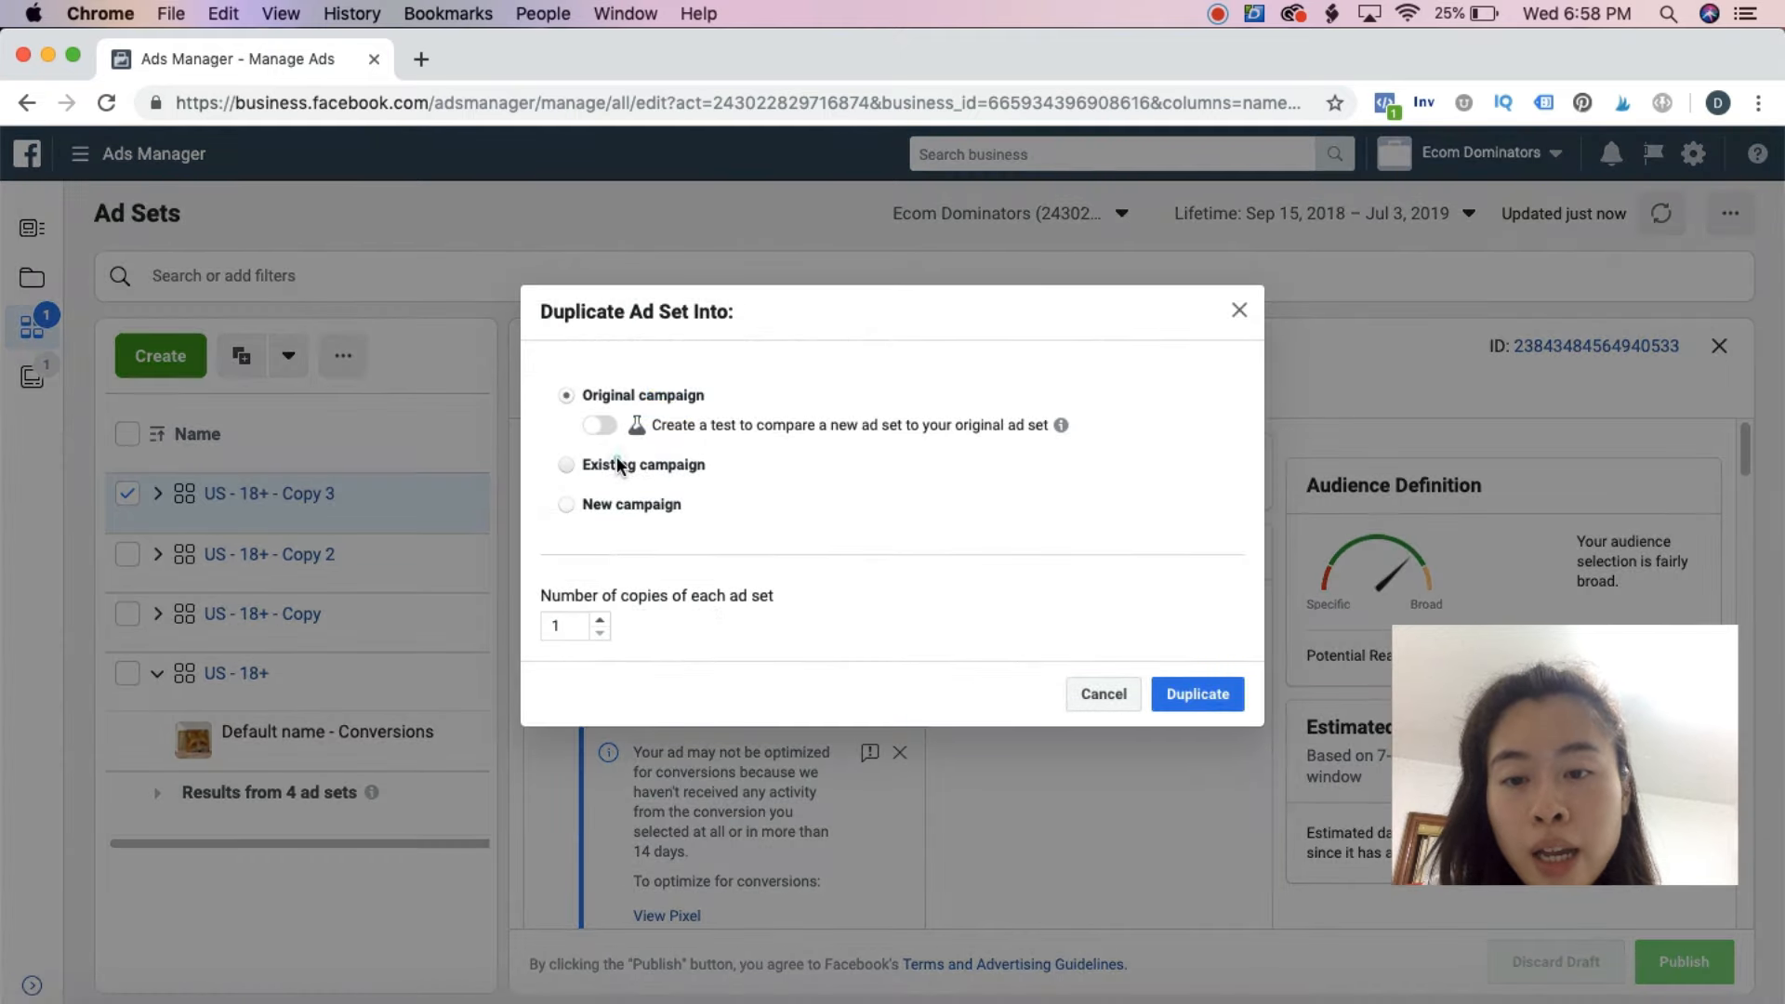
{"action": "left_click", "coordinate": [618, 464]}
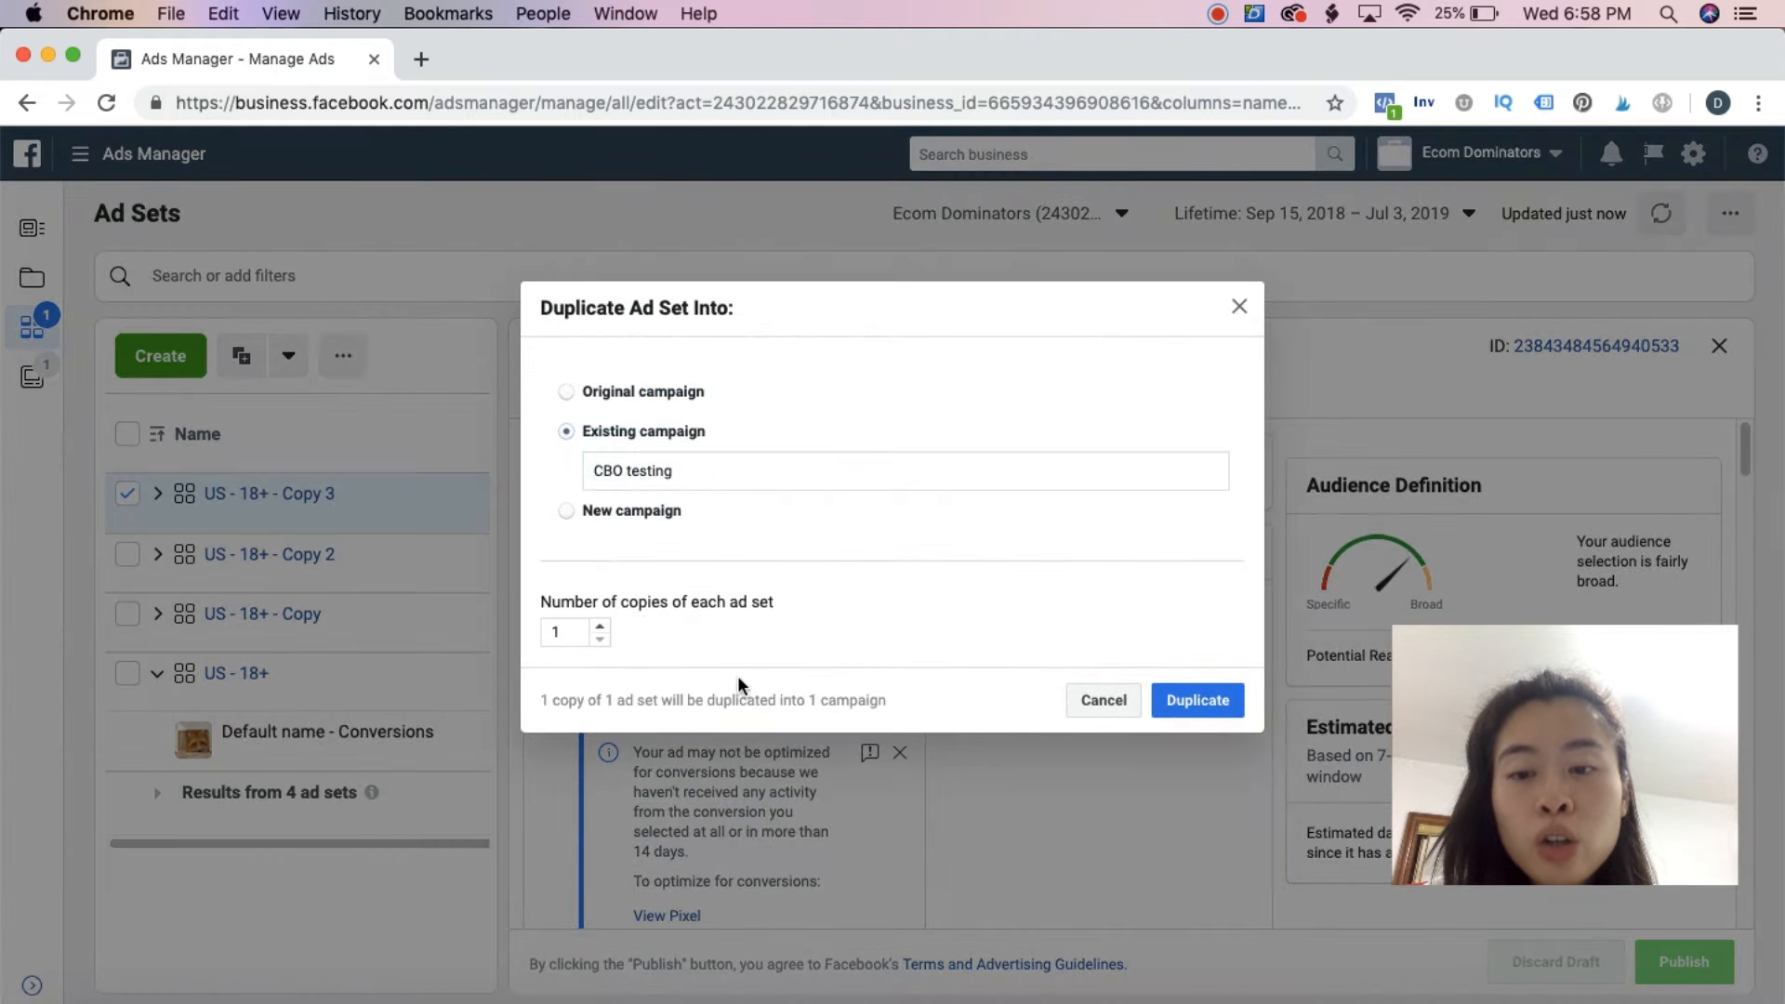
{"action": "left_click", "coordinate": [596, 629]}
{"action": "left_click", "coordinate": [596, 628]}
{"action": "left_click", "coordinate": [596, 629]}
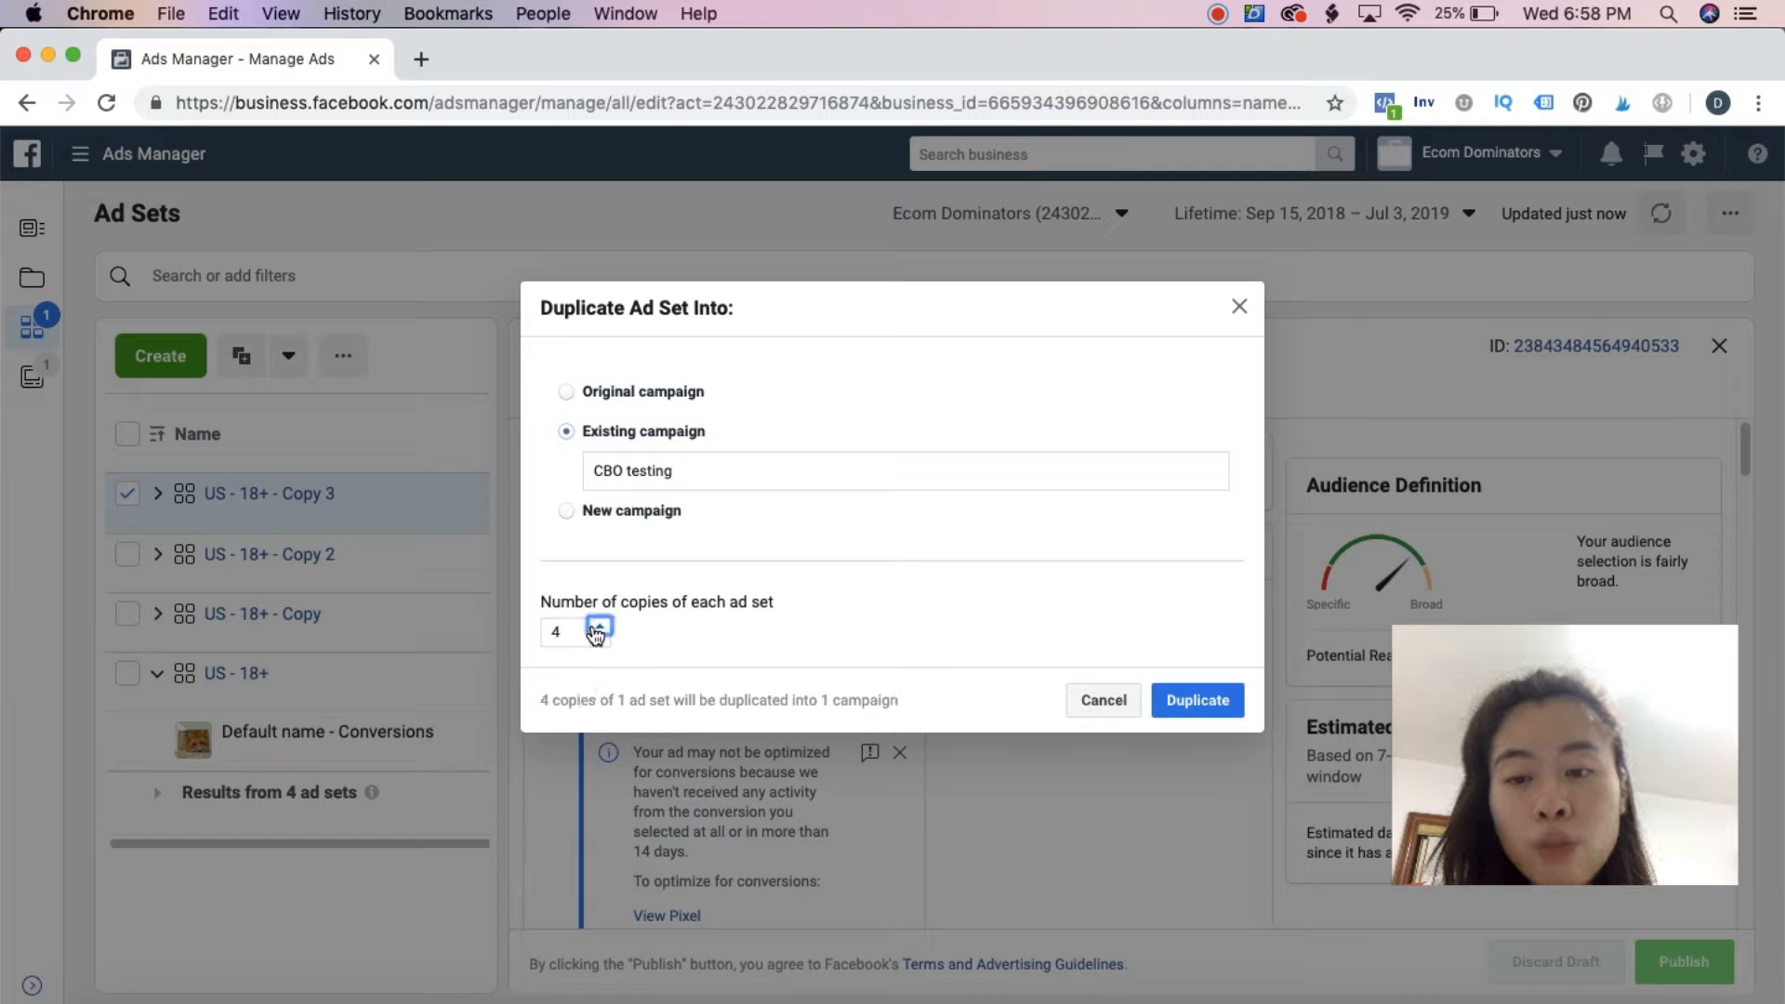
{"action": "left_click", "coordinate": [599, 639]}
{"action": "left_click", "coordinate": [600, 640]}
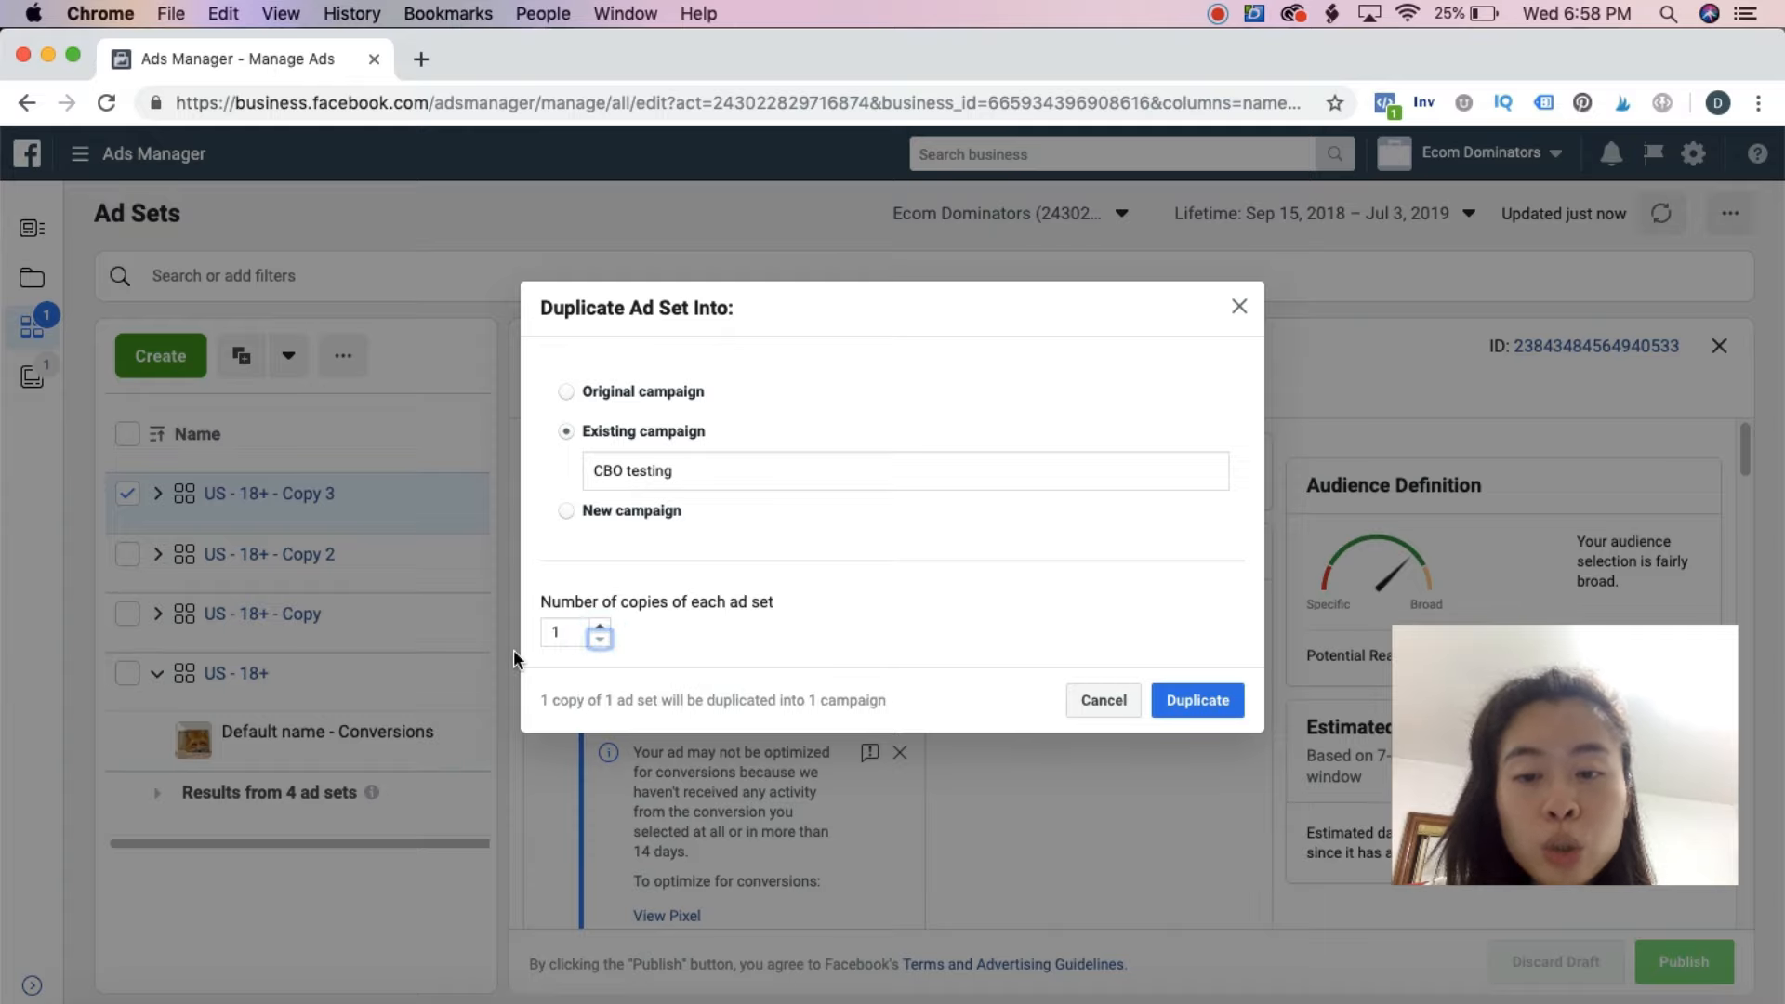
{"action": "left_click", "coordinate": [1198, 701]}
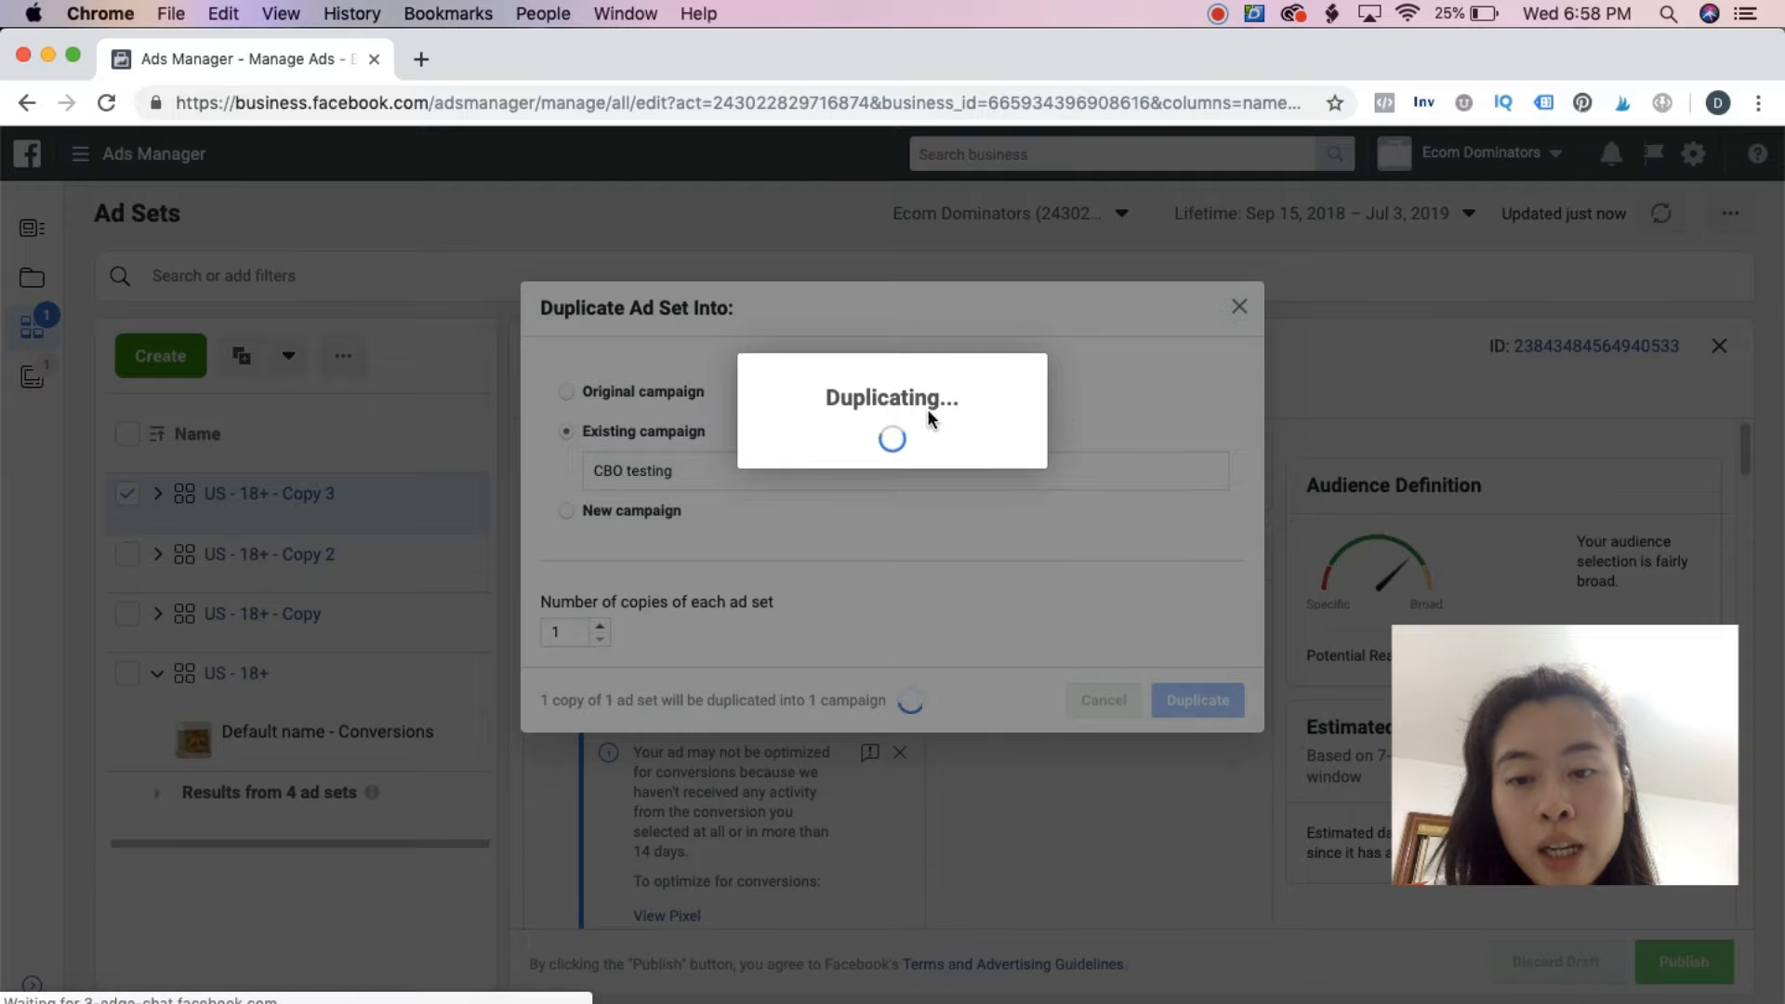
Replace the YogaWorks interest with Hatha yoga in the "US - 18+ - Copy 4" ad set and publish it
{"action": "scroll", "coordinate": [716, 662], "scroll_direction": "down", "scroll_amount": 15}
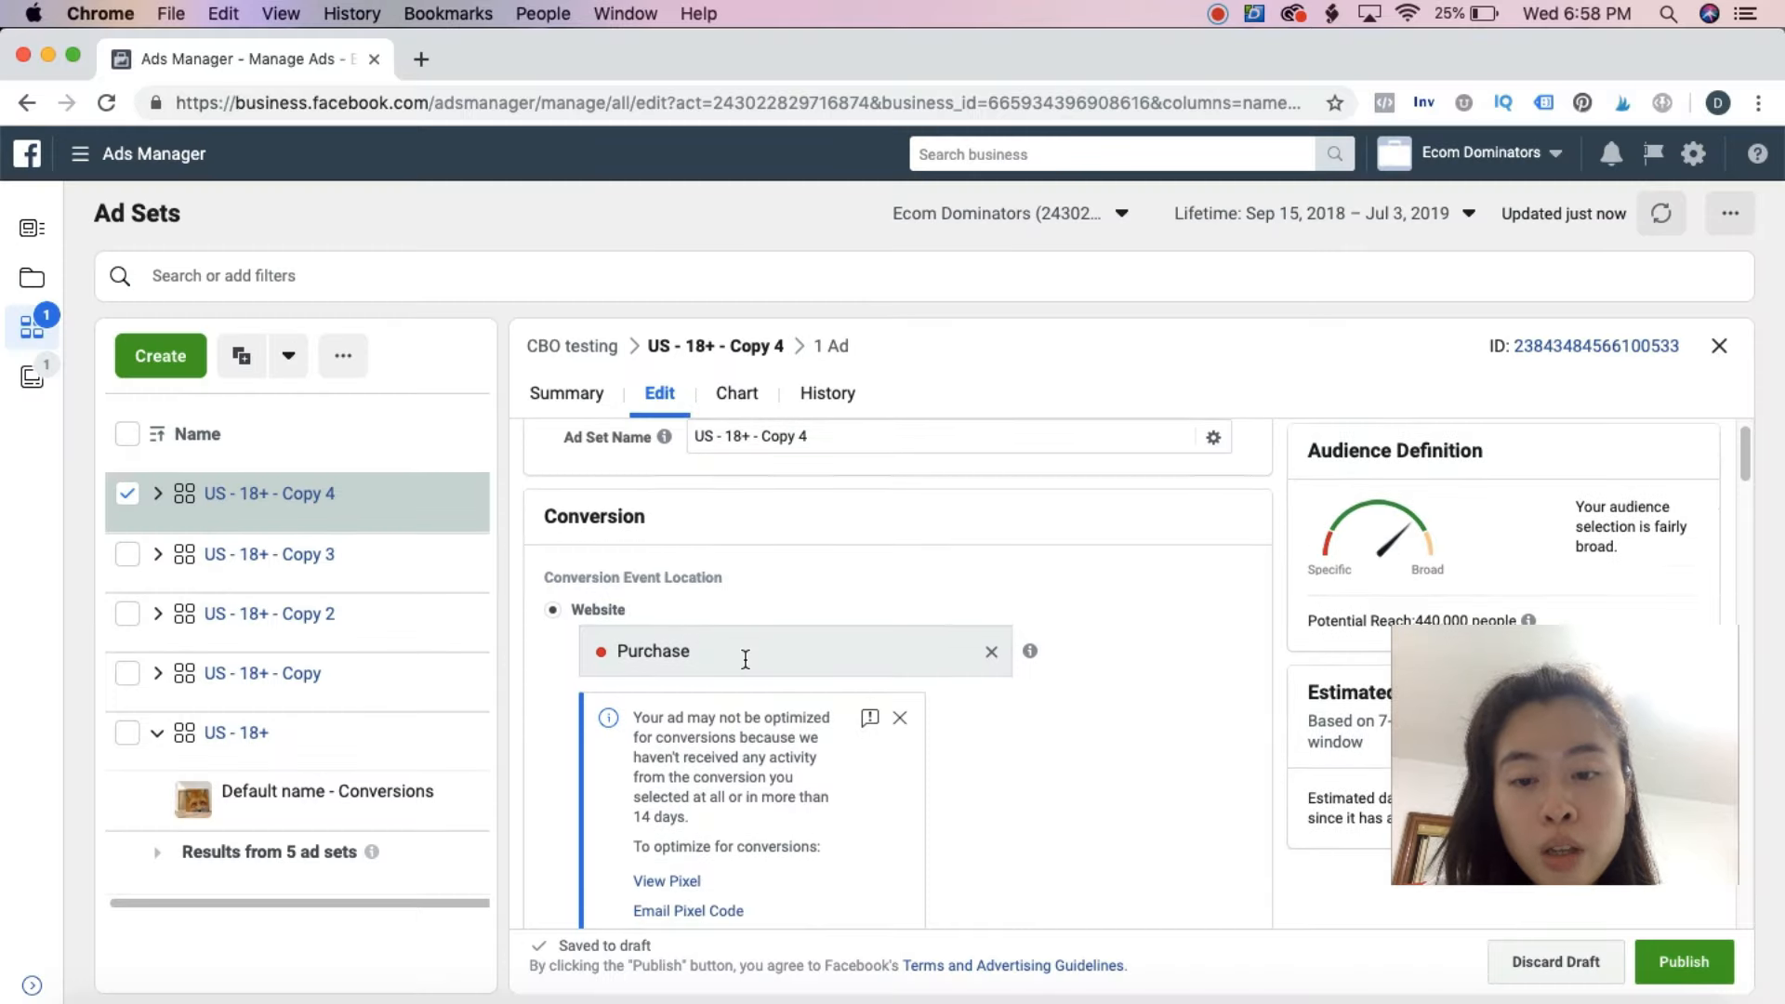
{"action": "scroll", "coordinate": [907, 678], "scroll_direction": "down", "scroll_amount": 1}
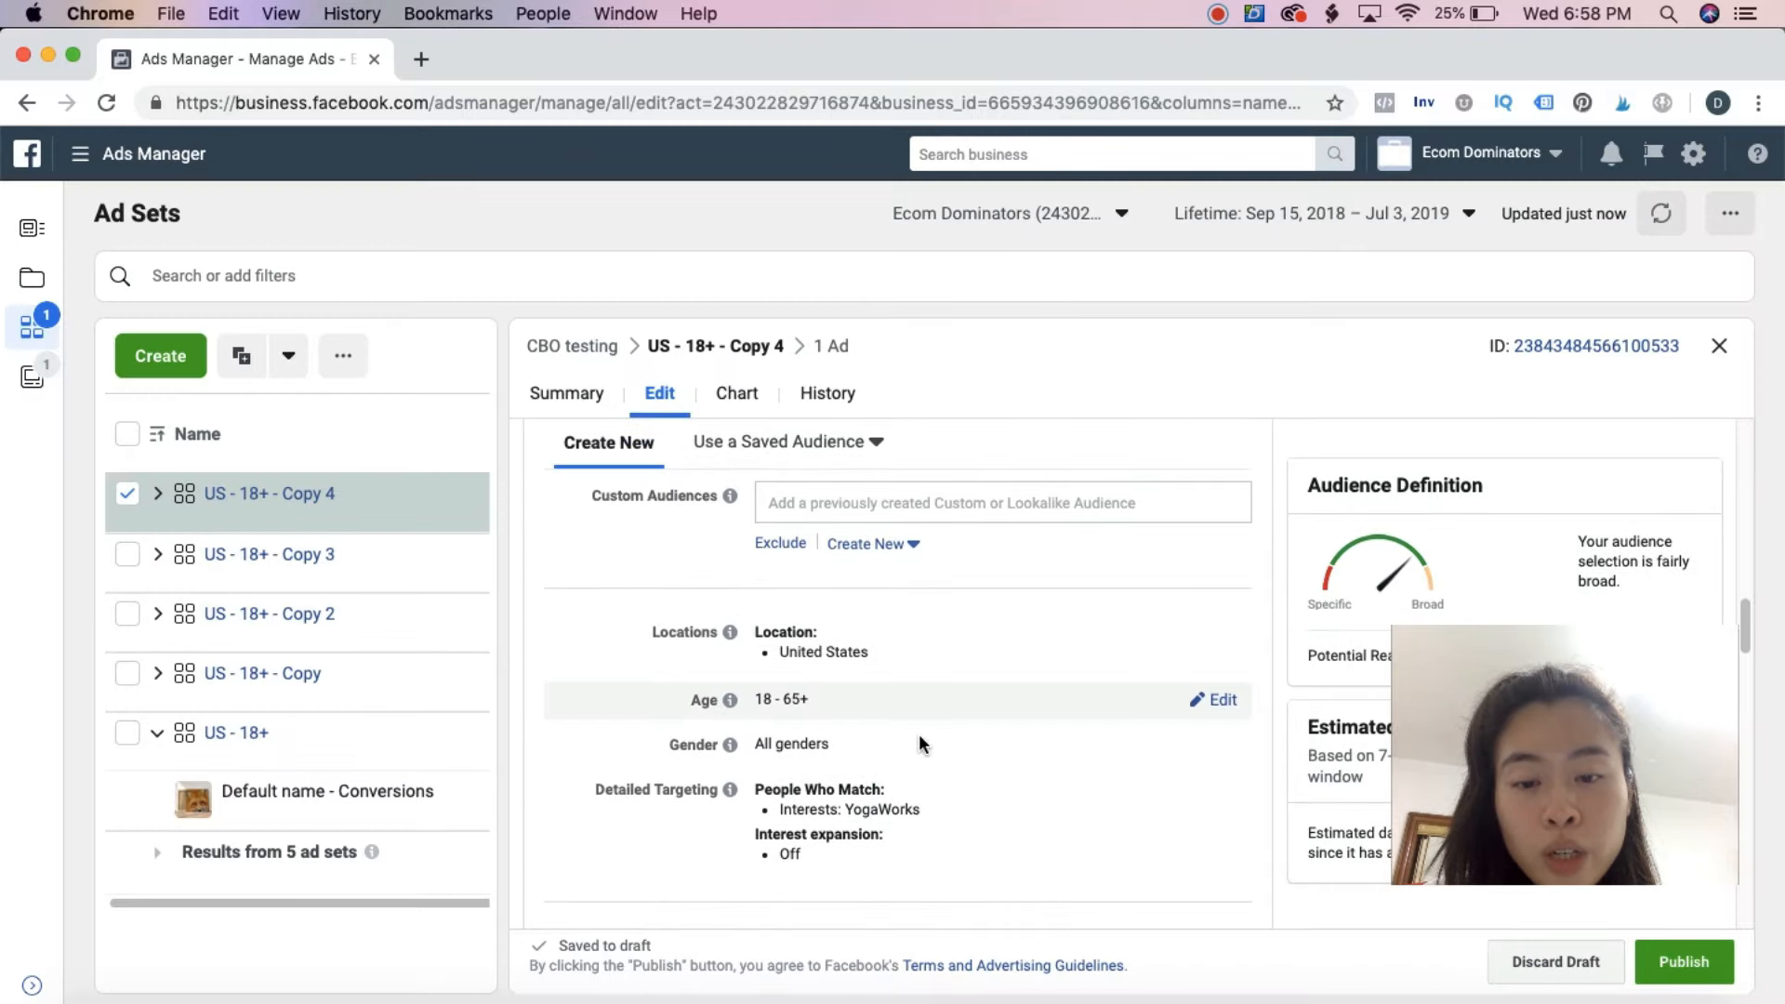
{"action": "left_click", "coordinate": [1222, 789]}
{"action": "scroll", "coordinate": [1064, 623], "scroll_direction": "down", "scroll_amount": 3}
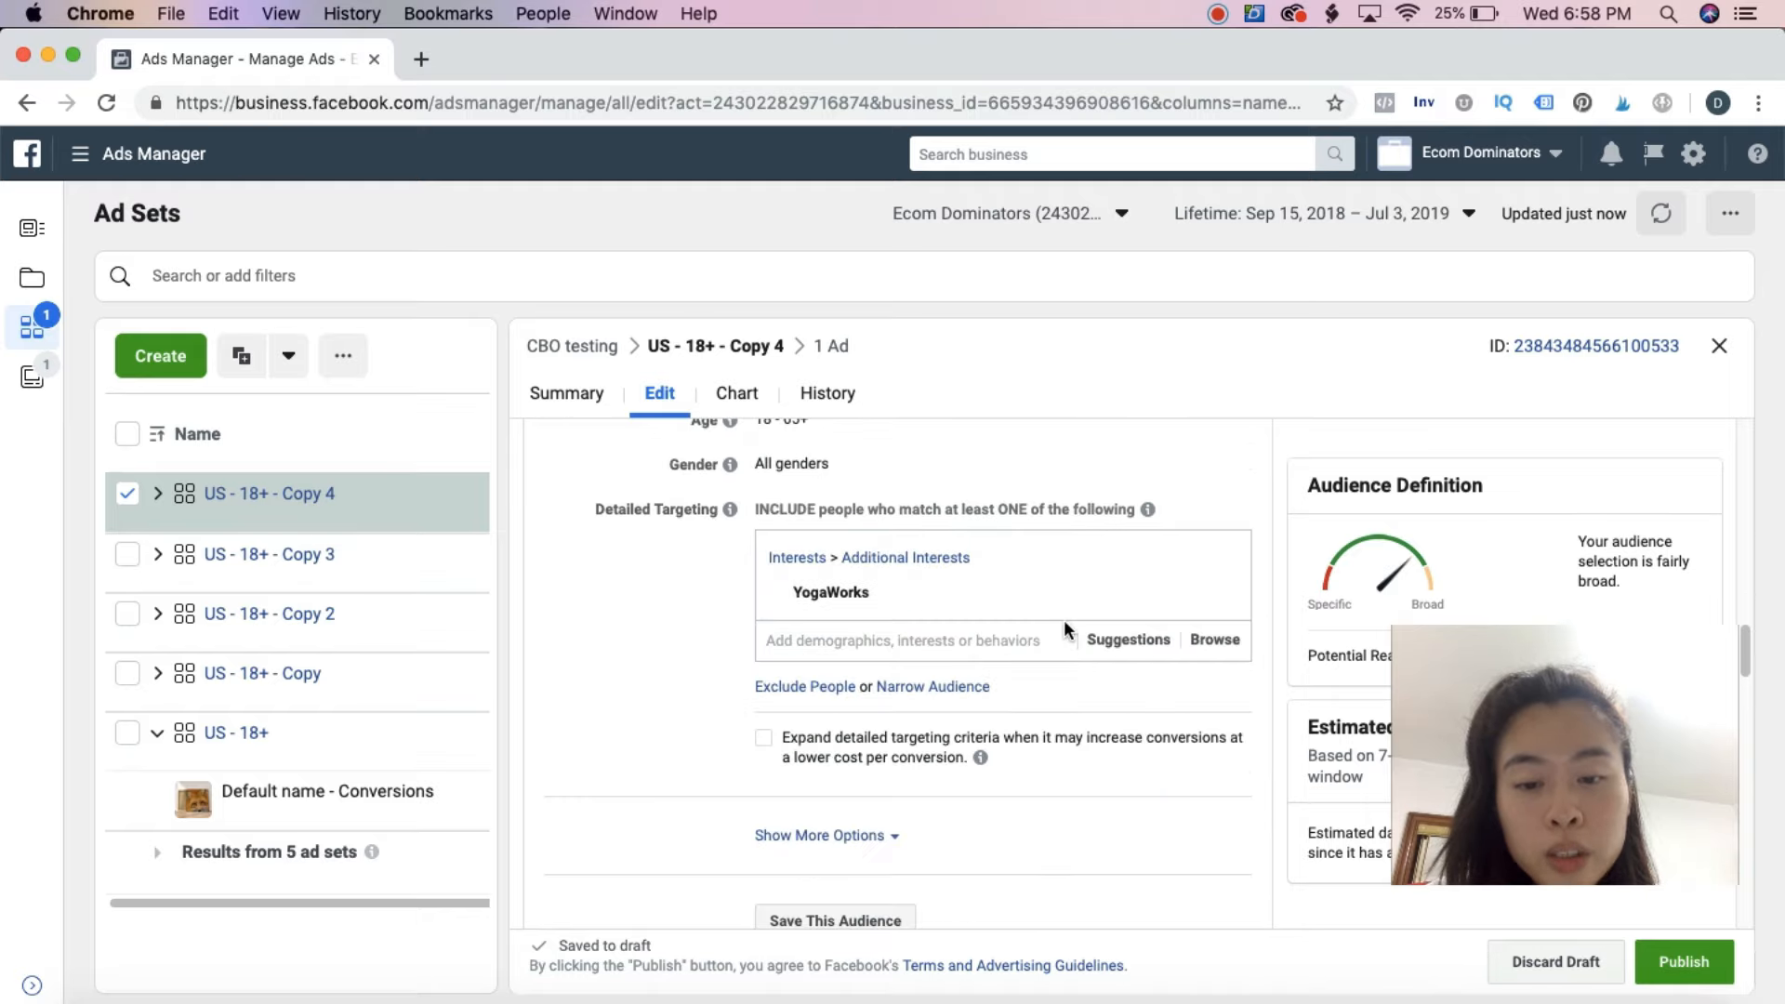
{"action": "left_click", "coordinate": [1214, 593]}
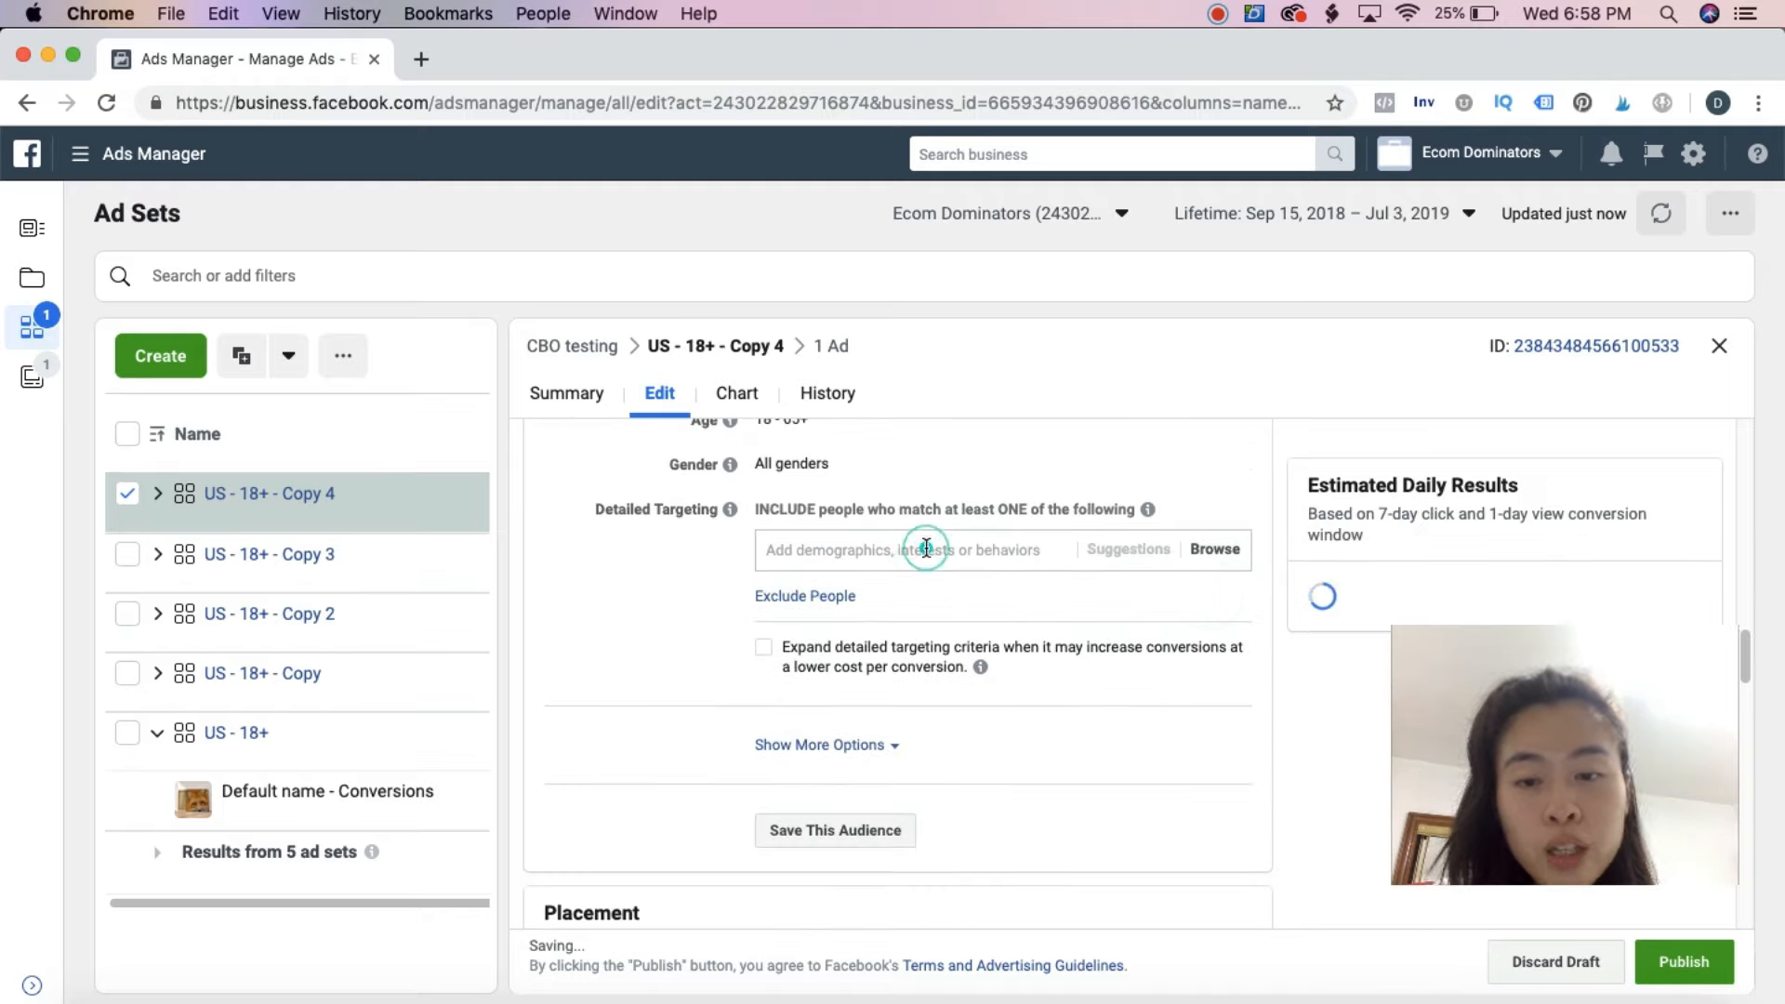
{"action": "type", "text": "yoga"}
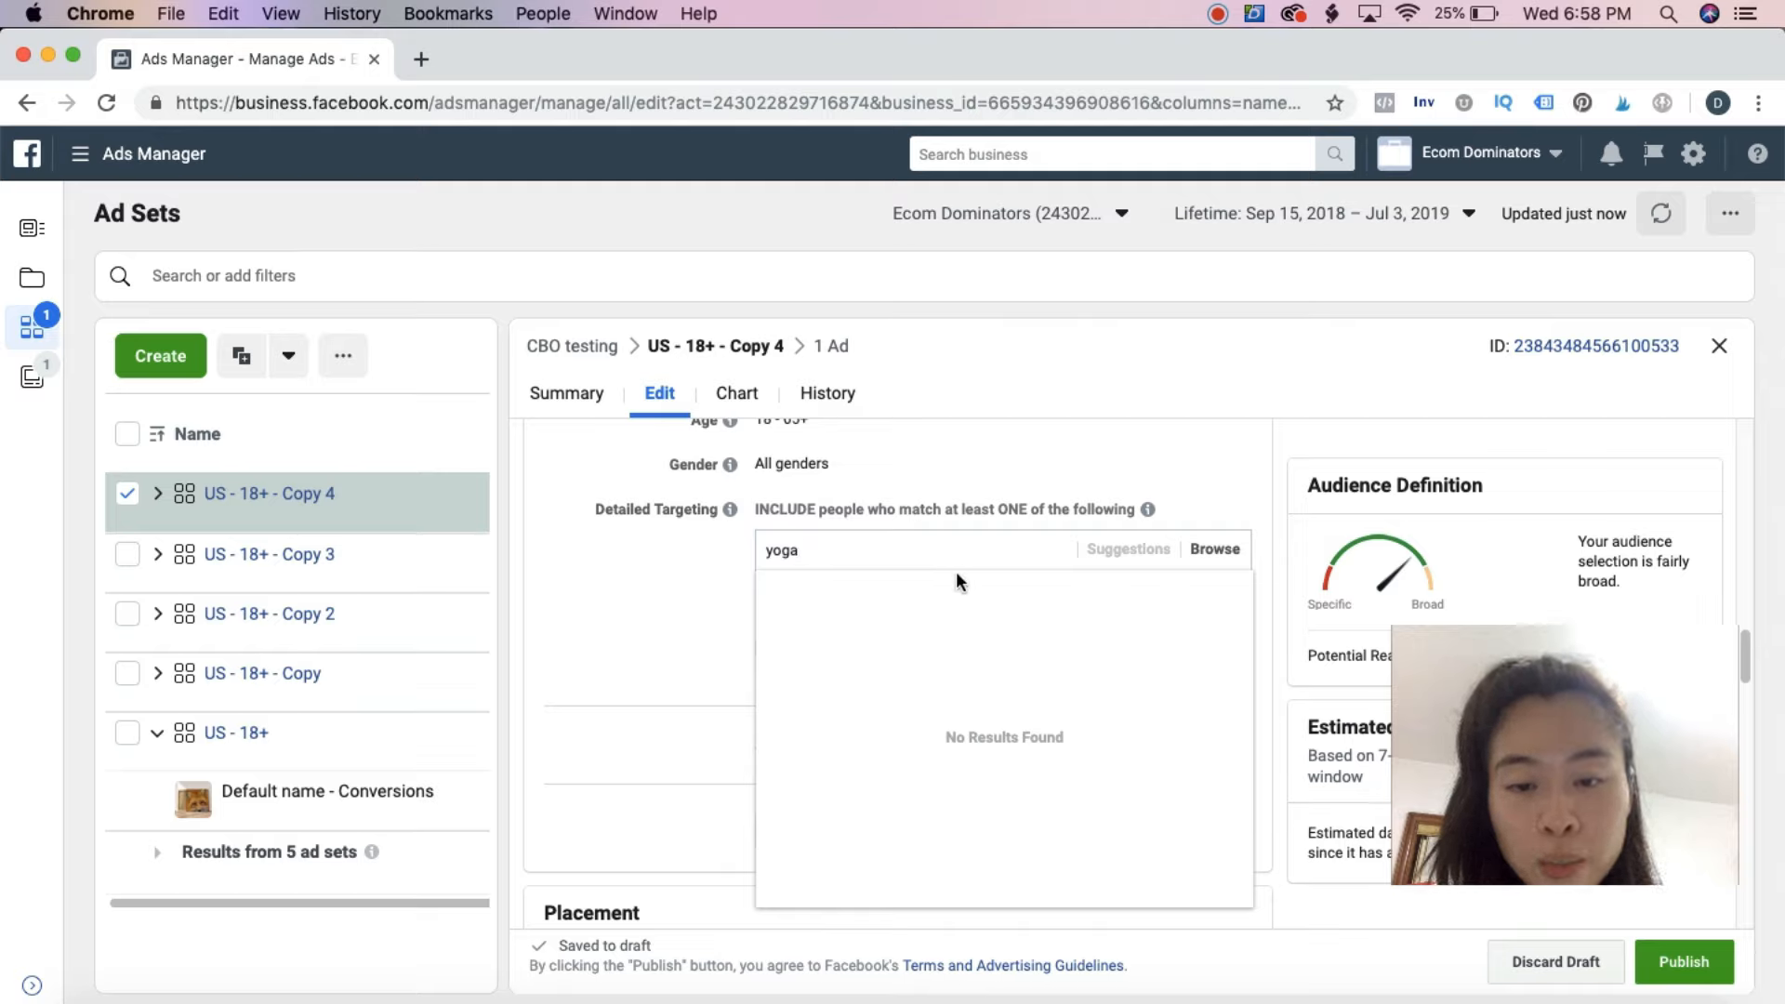
{"action": "left_click", "coordinate": [941, 717]}
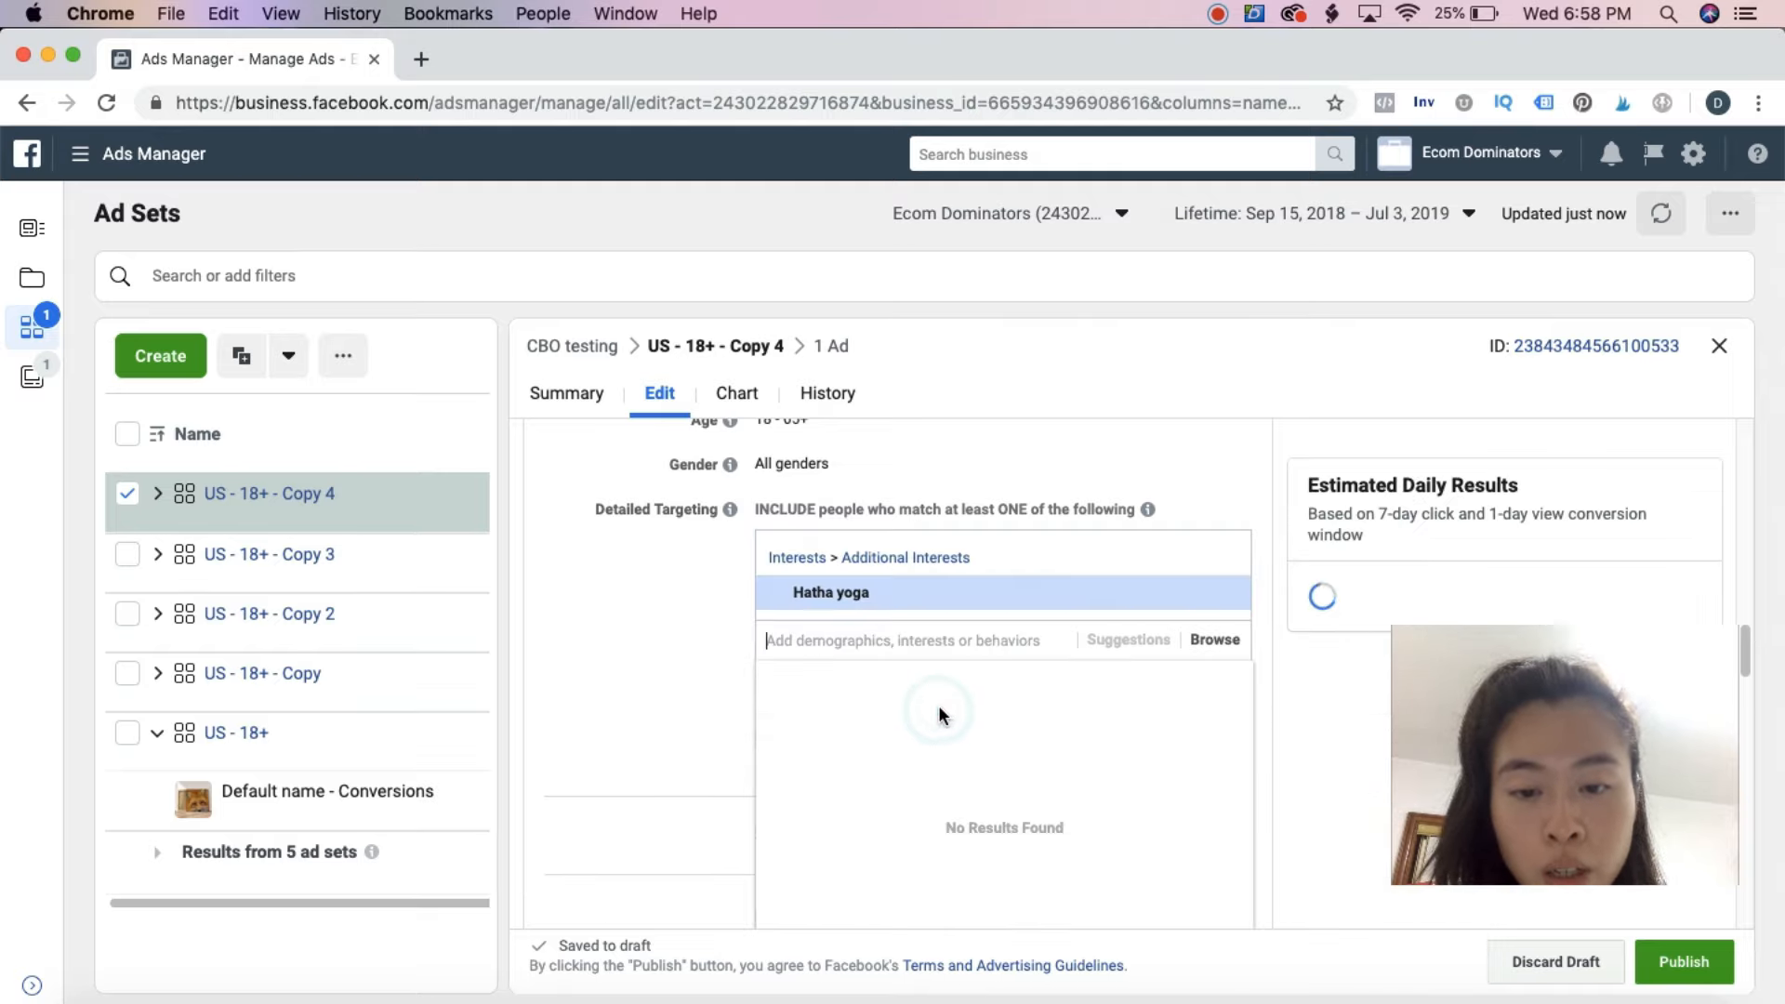
{"action": "left_click", "coordinate": [1698, 976]}
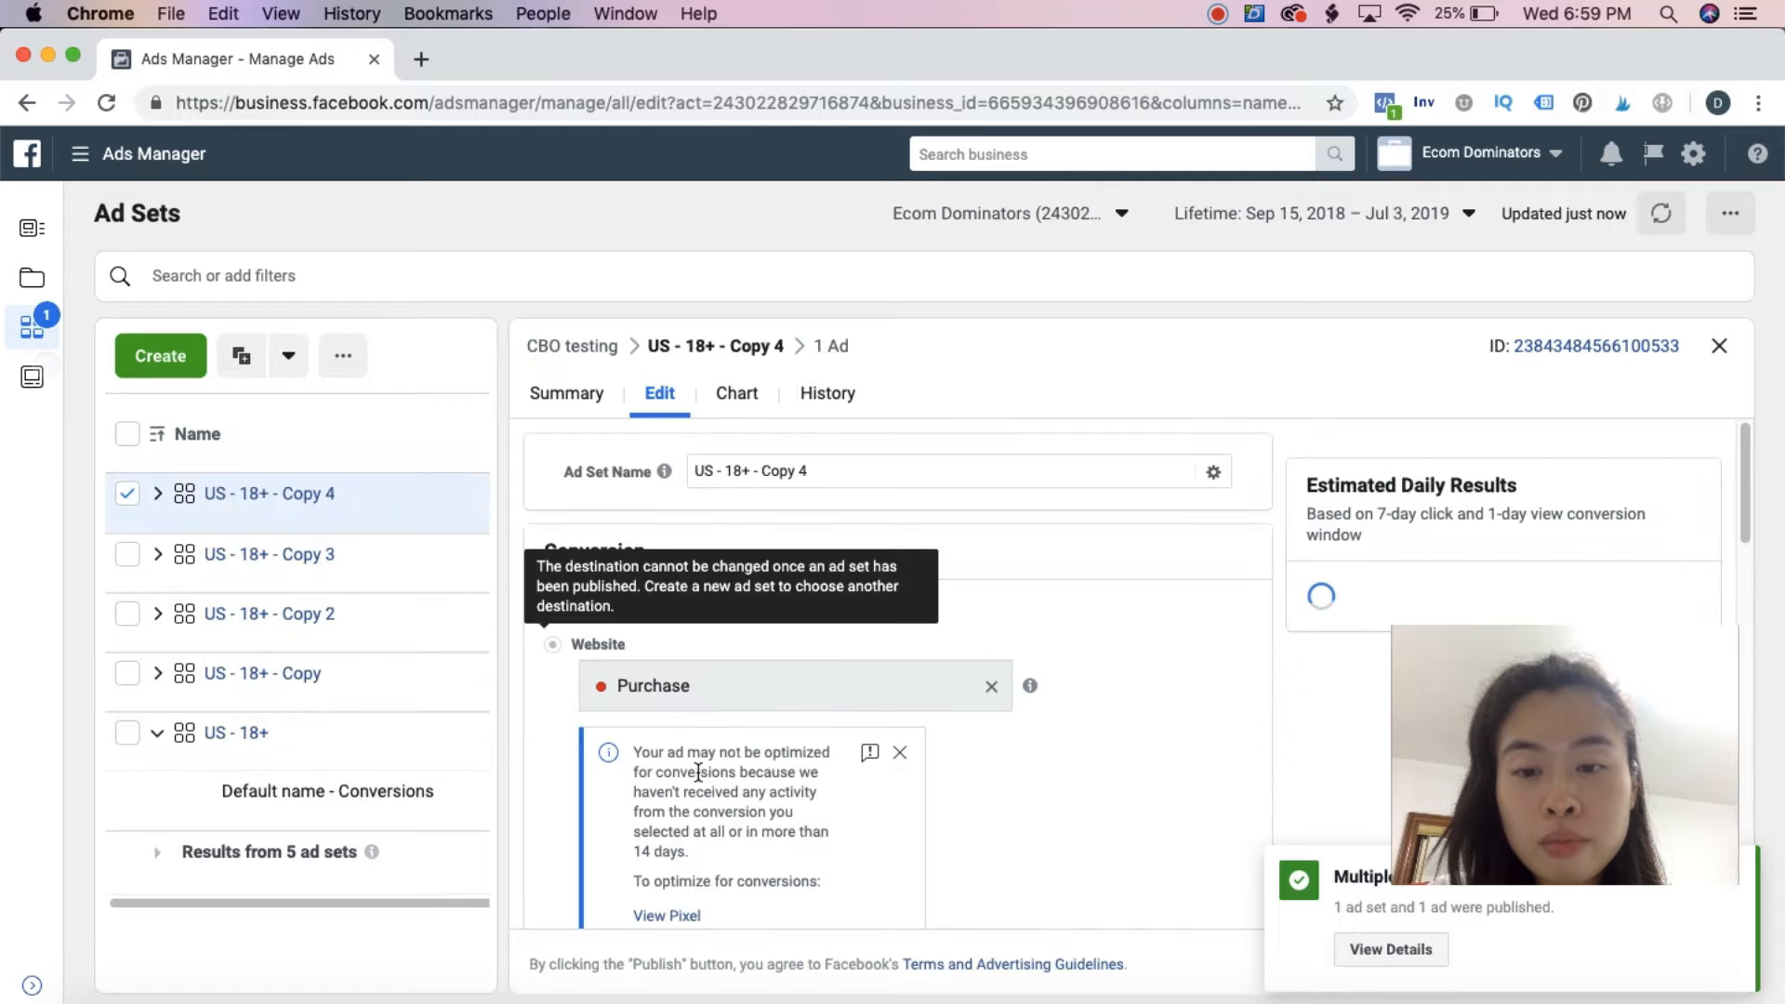
Open the overview of all campaigns
{"action": "left_click", "coordinate": [22, 277]}
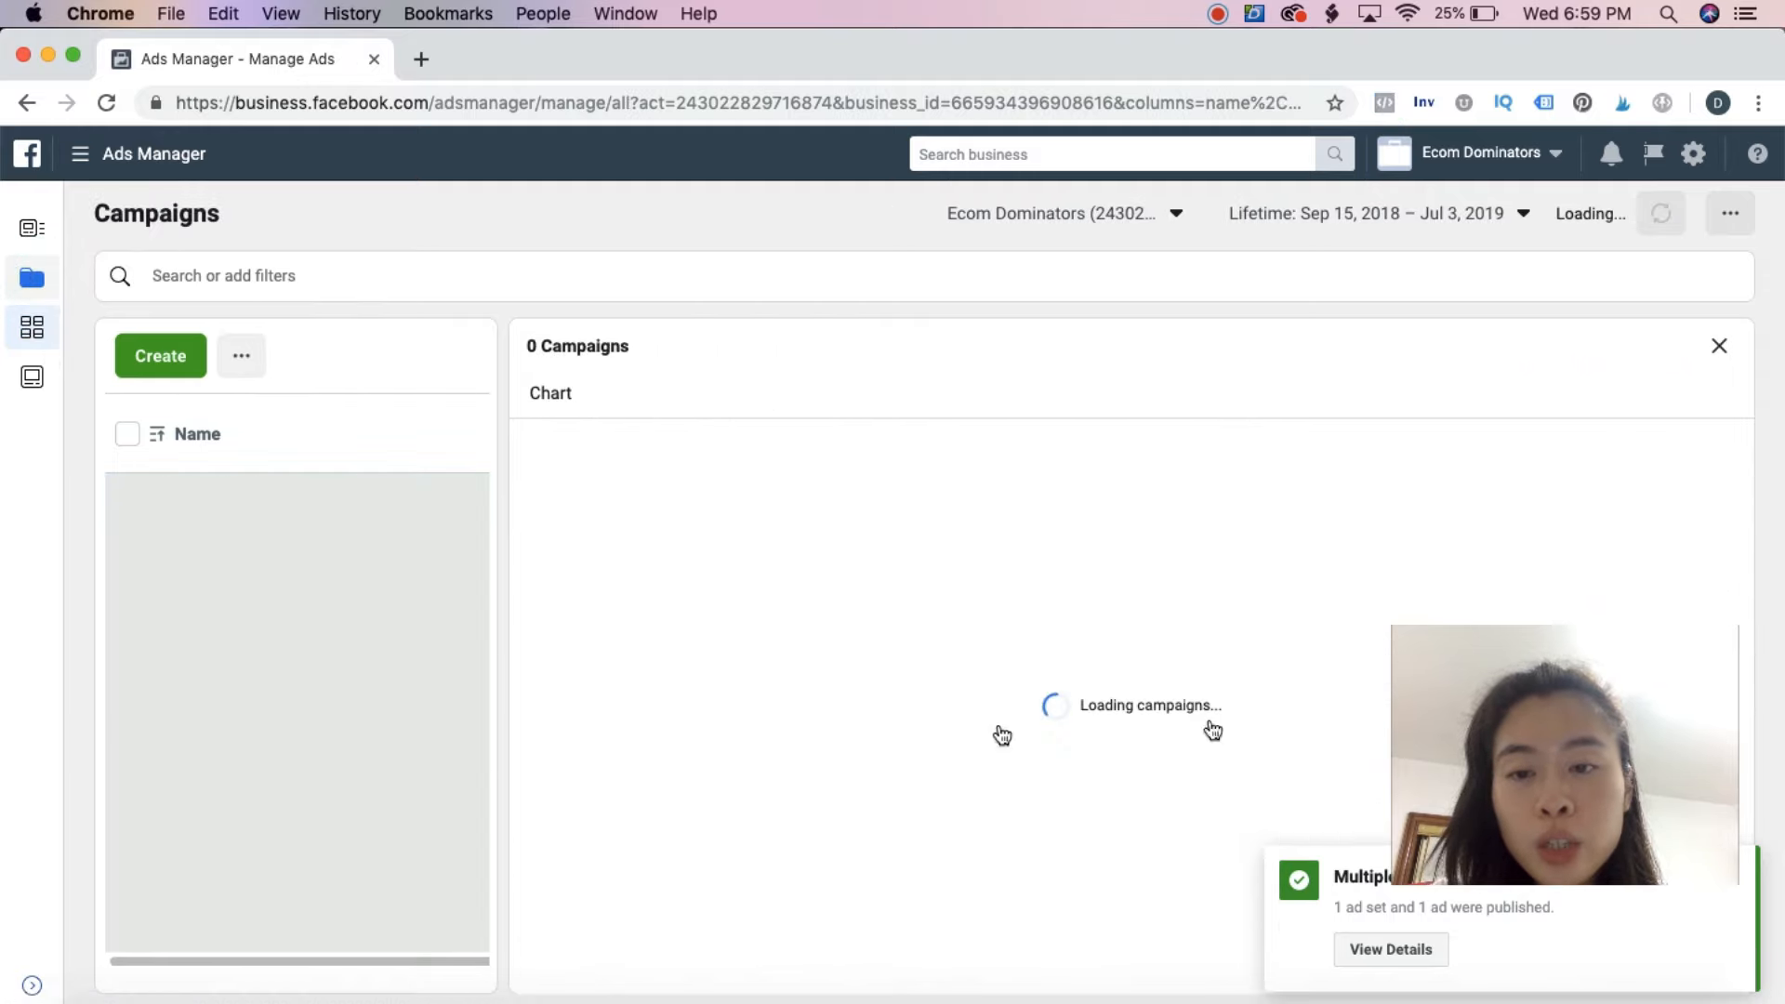